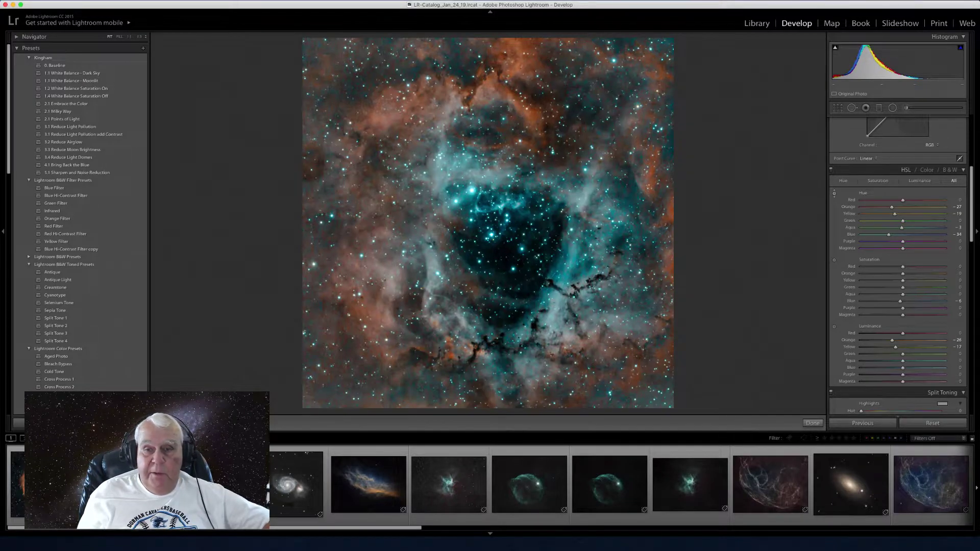
View the orange nebula photo, return to the teal-and-orange nebula photo and review its HSL and Basic settings.
click(47, 484)
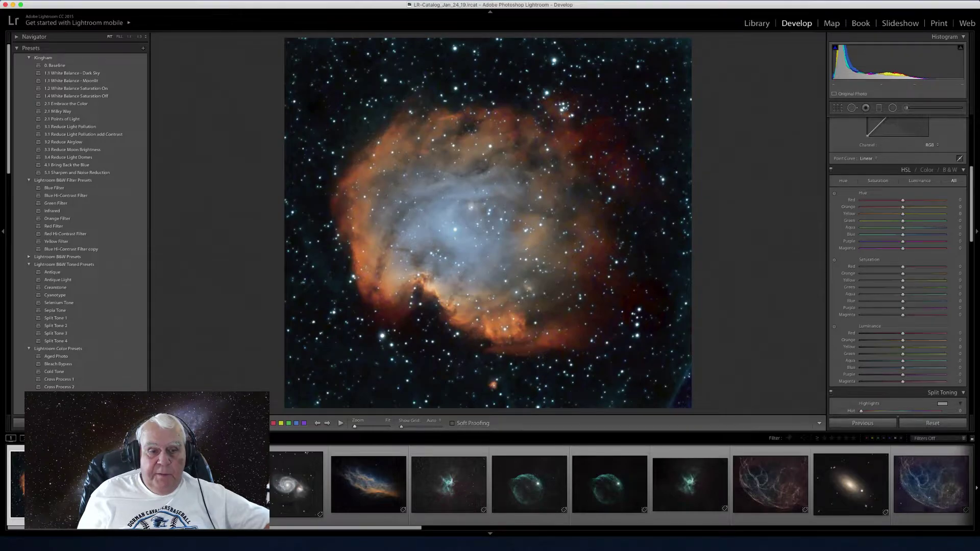
click(128, 484)
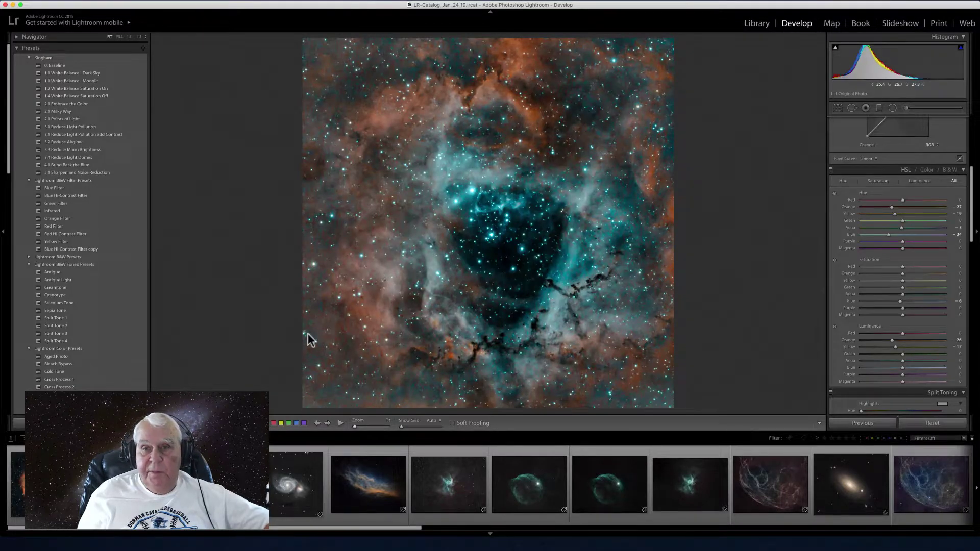
scroll(883, 191, up, 1)
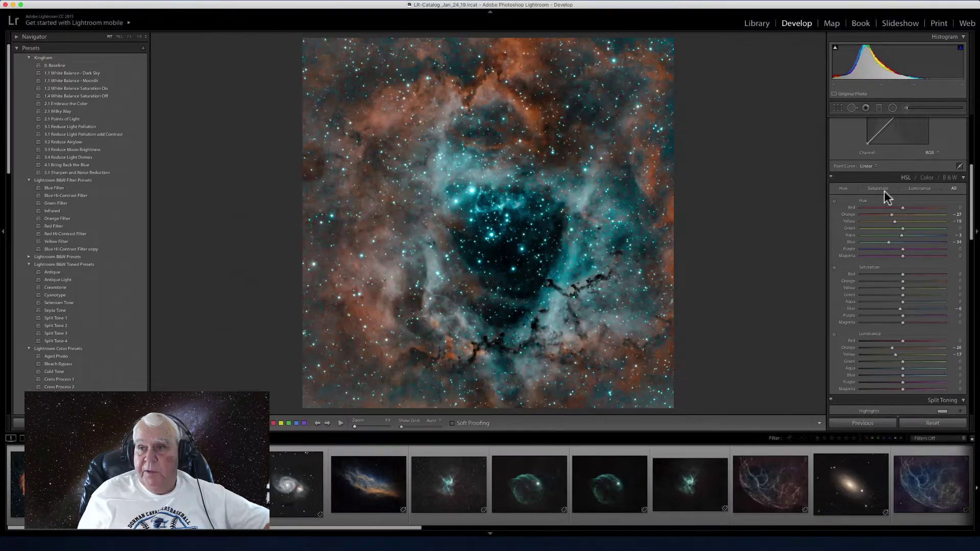
scroll(884, 191, up, 5)
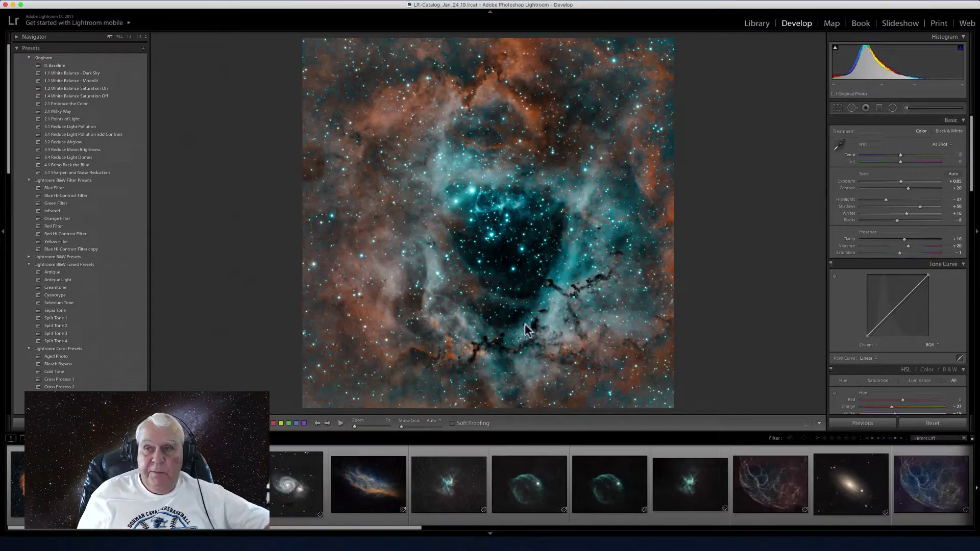
Browse the 2022 photo folders in the Library and open the 2022-06-26 engagement pictures folder.
click(756, 24)
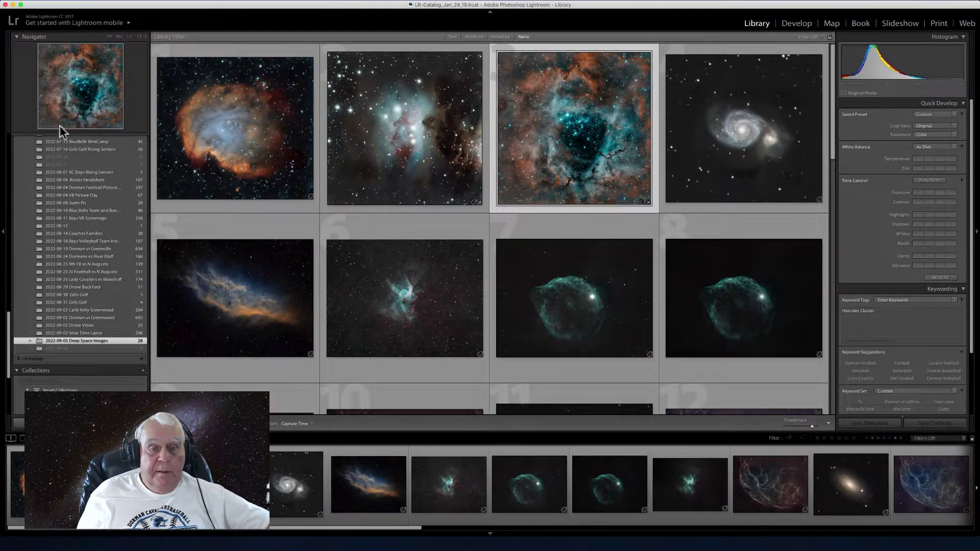
scroll(61, 286, up, 5)
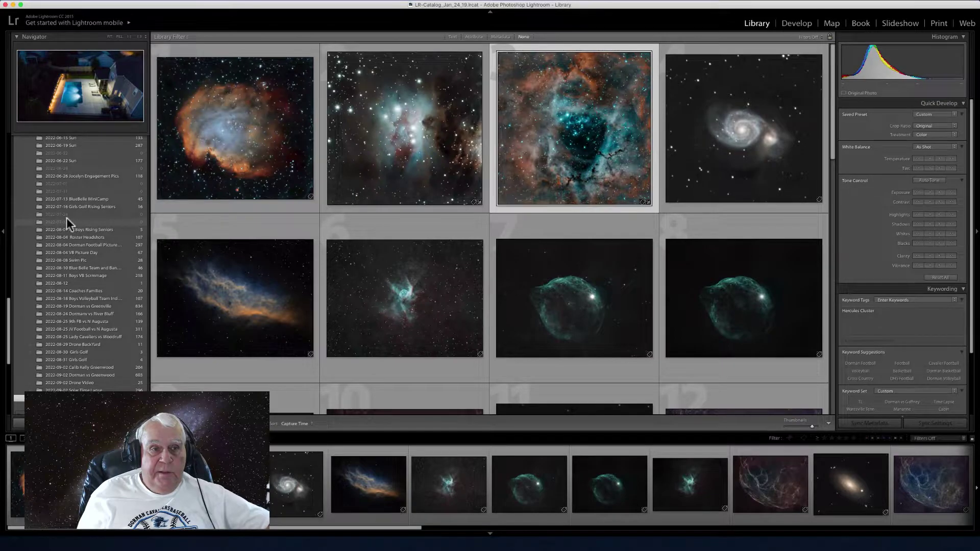
scroll(69, 221, up, 15)
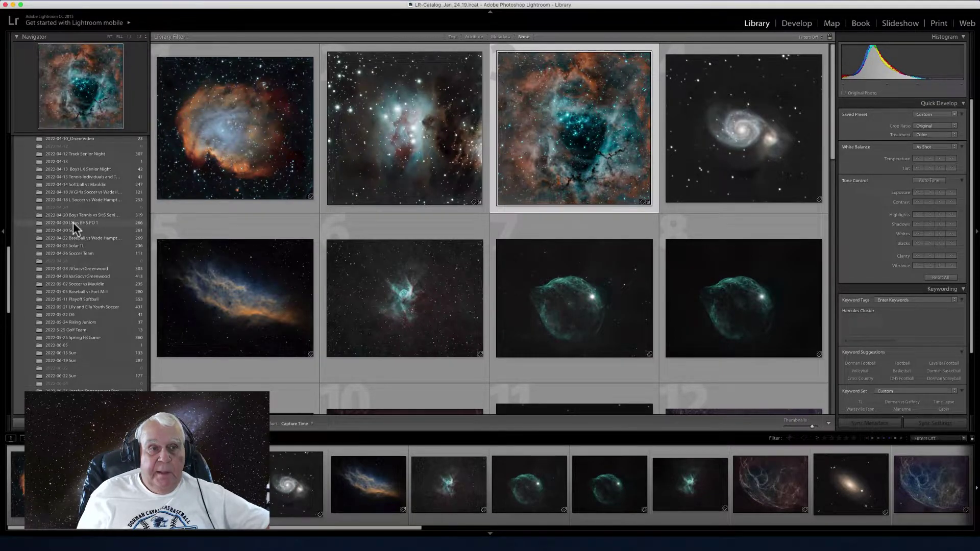
scroll(75, 222, down, 5)
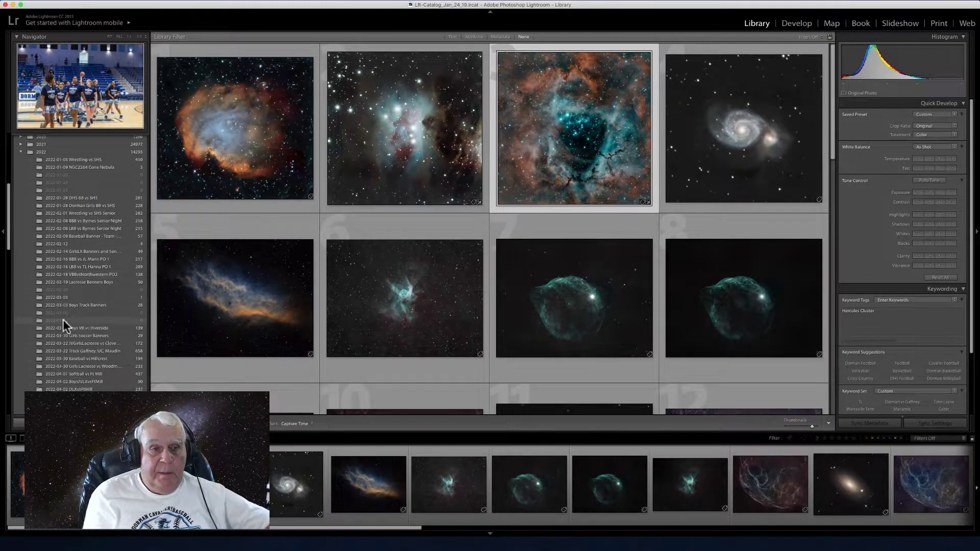
scroll(62, 320, down, 8)
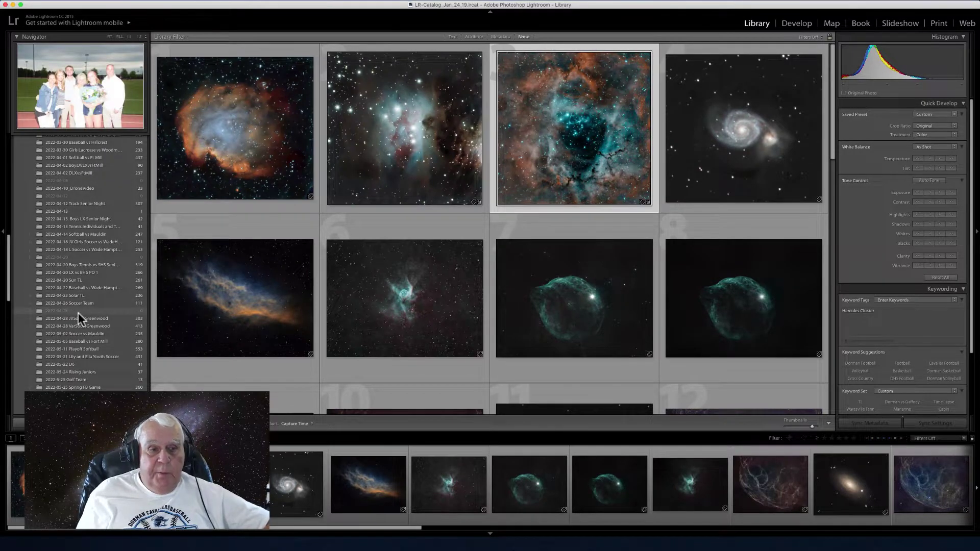
scroll(74, 313, down, 10)
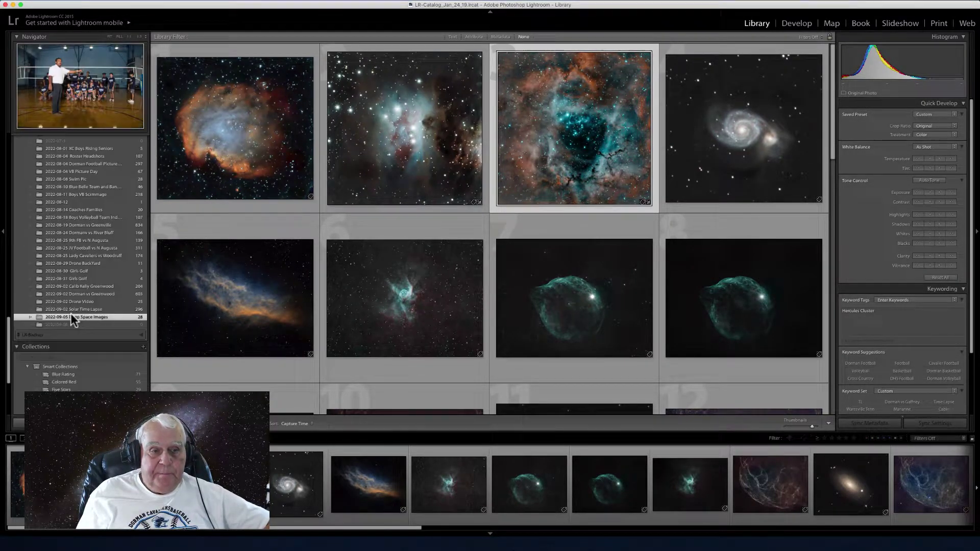
scroll(76, 275, up, 8)
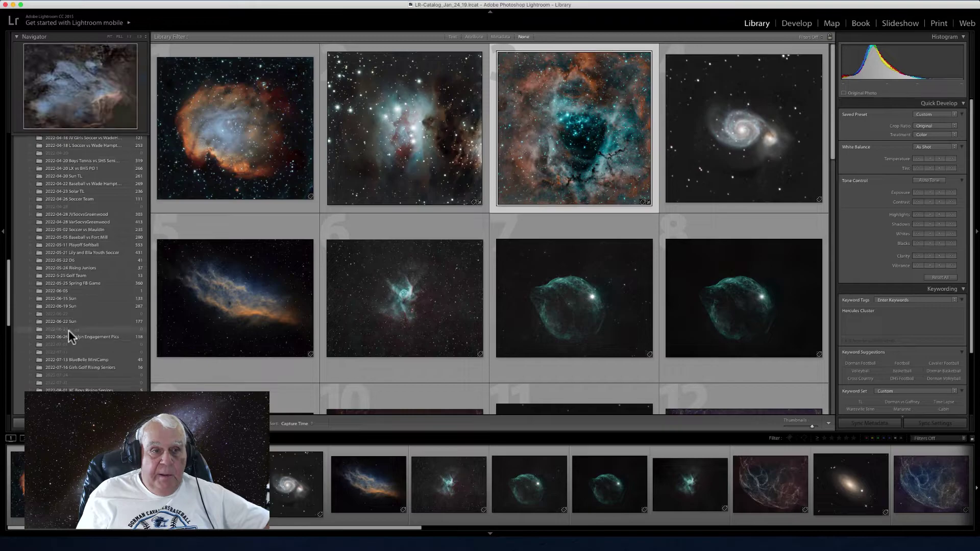
scroll(87, 296, down, 2)
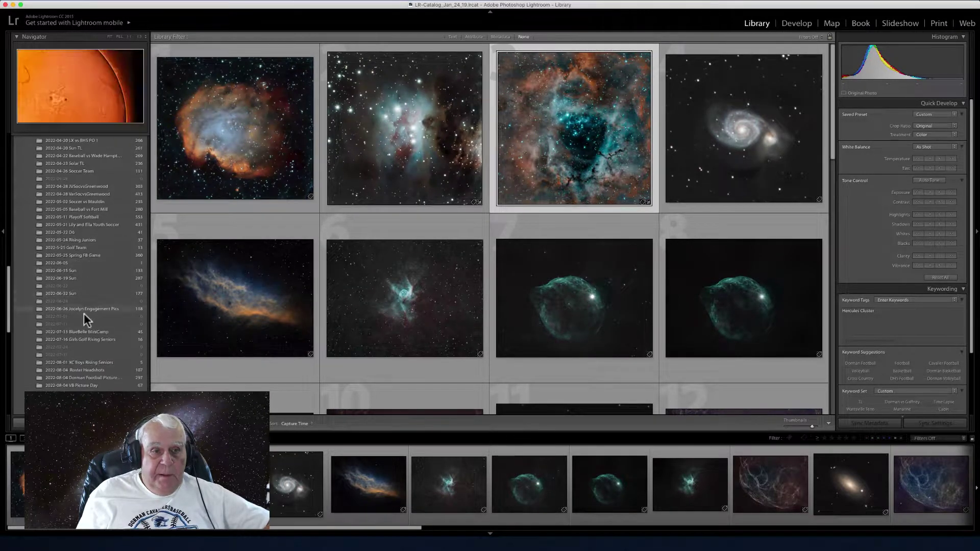
click(70, 308)
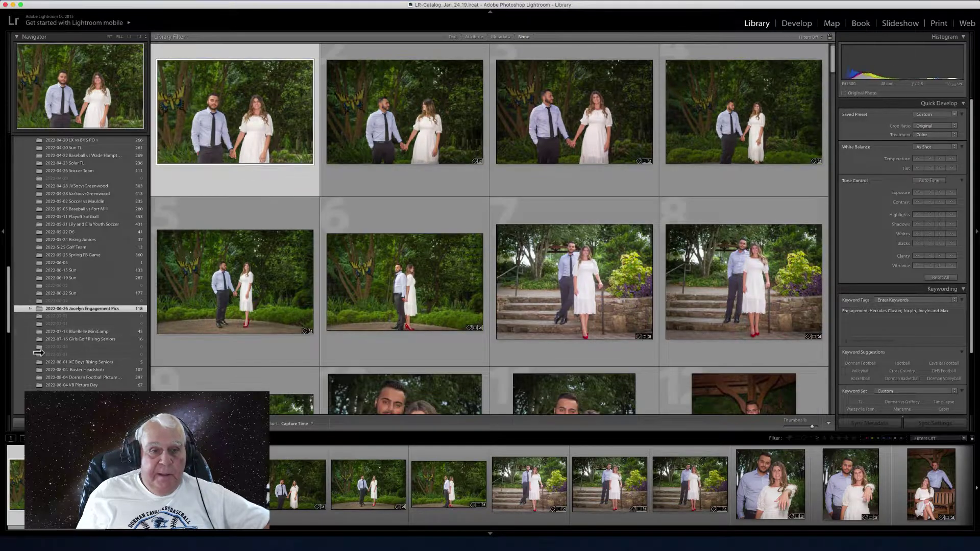
Return to the 2022-09-05 Deep Space Images folder and briefly show its text filter before turning filtering off.
scroll(73, 353, down, 5)
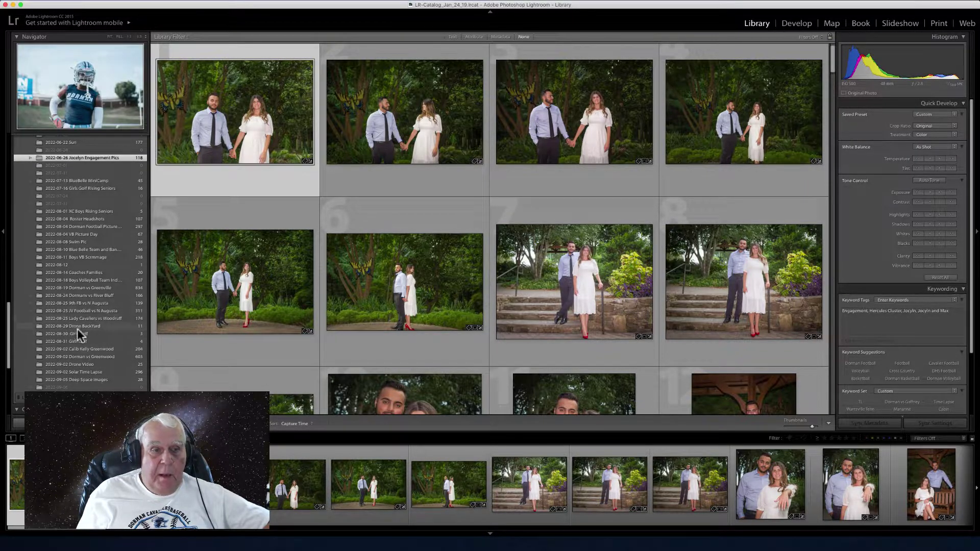
click(77, 356)
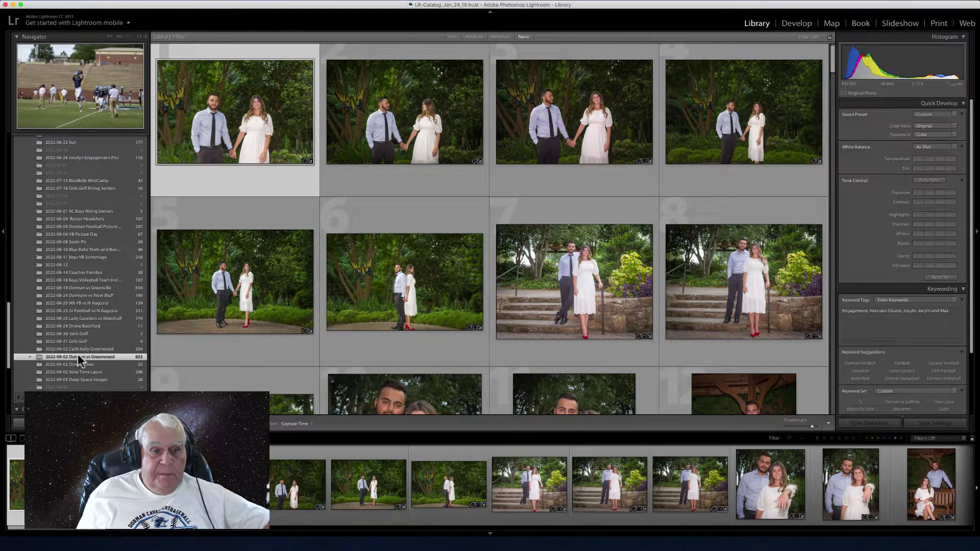
click(79, 380)
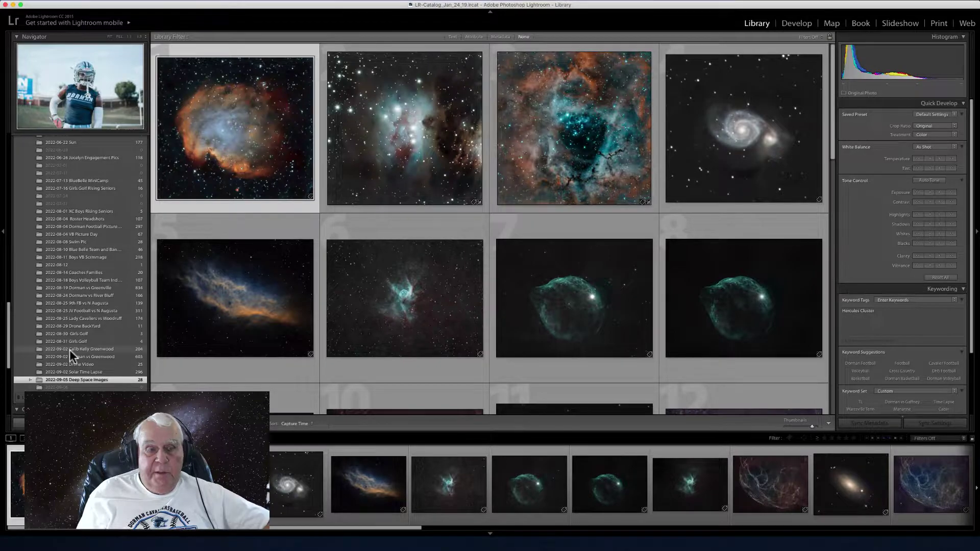
click(452, 38)
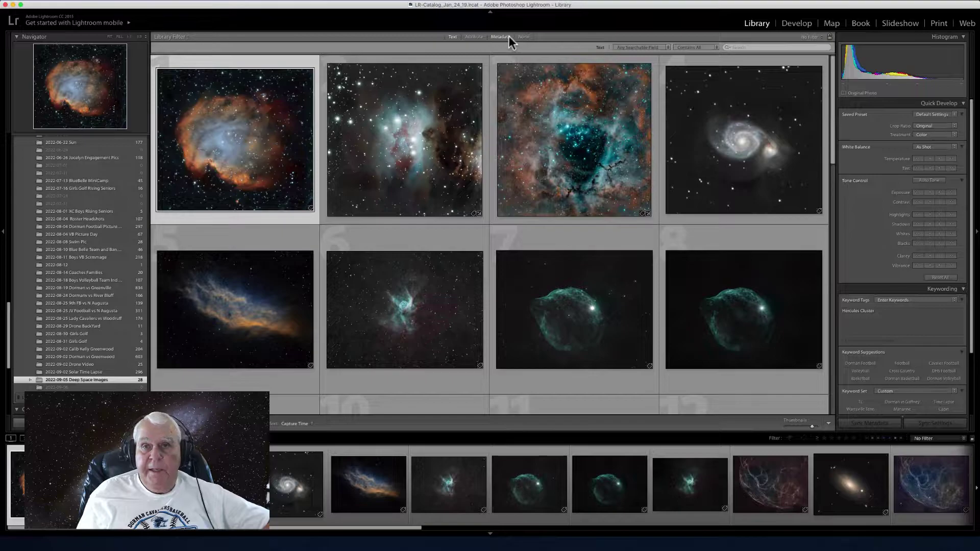
click(521, 37)
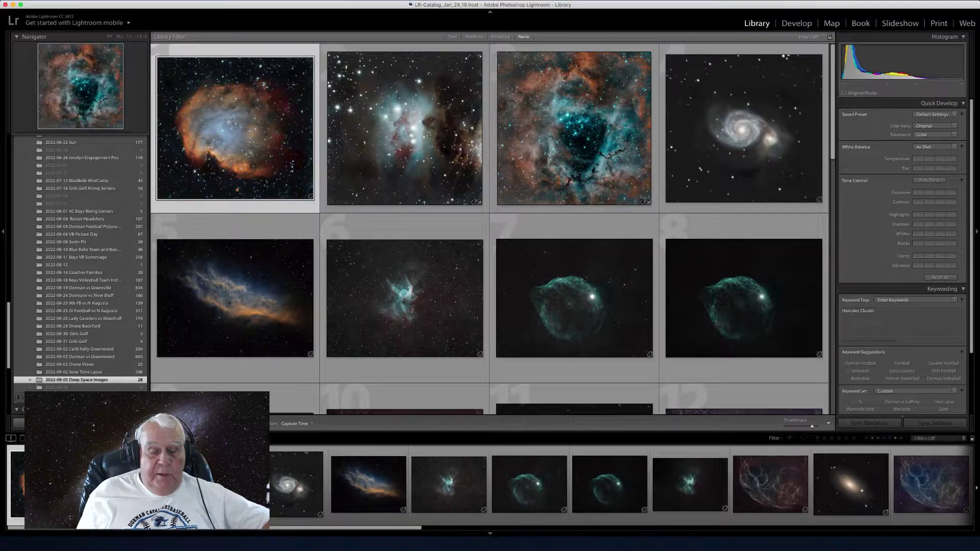
Open the teal-and-orange nebula photo in the Develop module and look over its HSL and Basic adjustments.
click(574, 128)
click(794, 23)
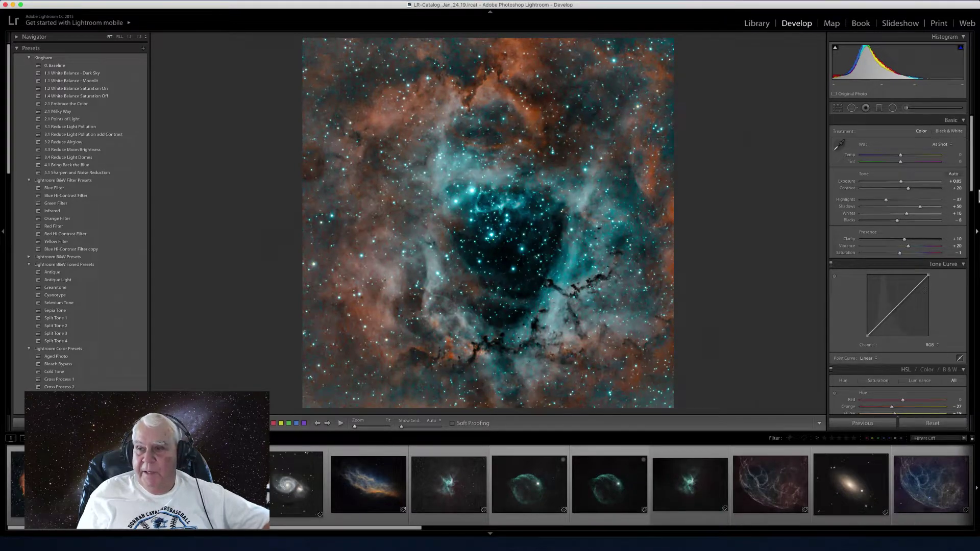
drag(972, 184, 971, 236)
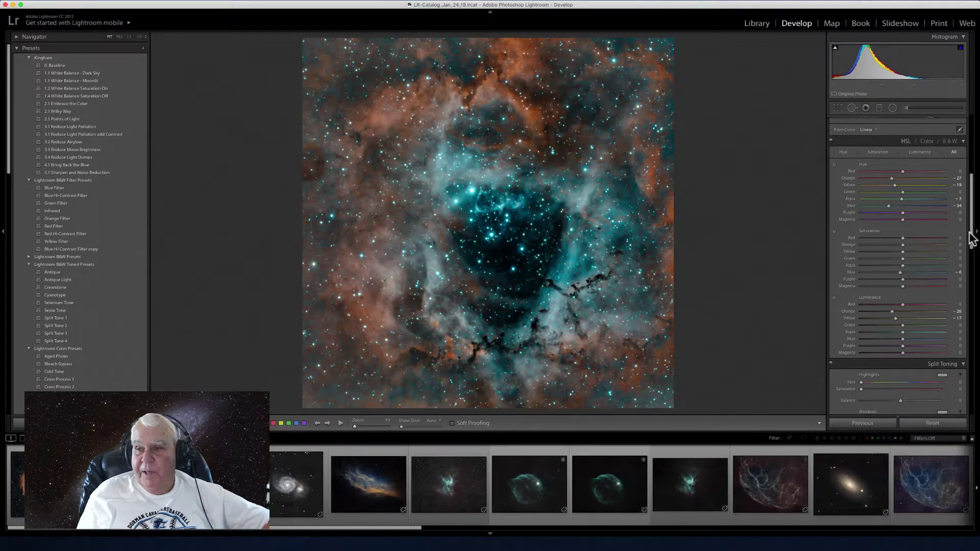
mouse_move(972, 236)
mouse_down()
mouse_move(971, 249)
mouse_move(972, 231)
mouse_up()
scroll(964, 221, up, 10)
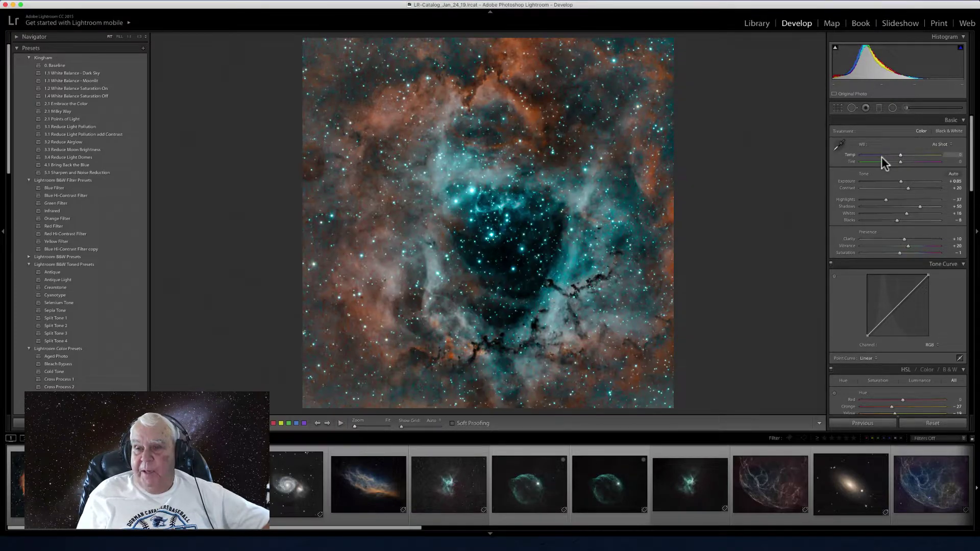
Sample a neutral target in the nebula's pale area with the White Balance Selector, and bring Temp back close to zero.
click(839, 145)
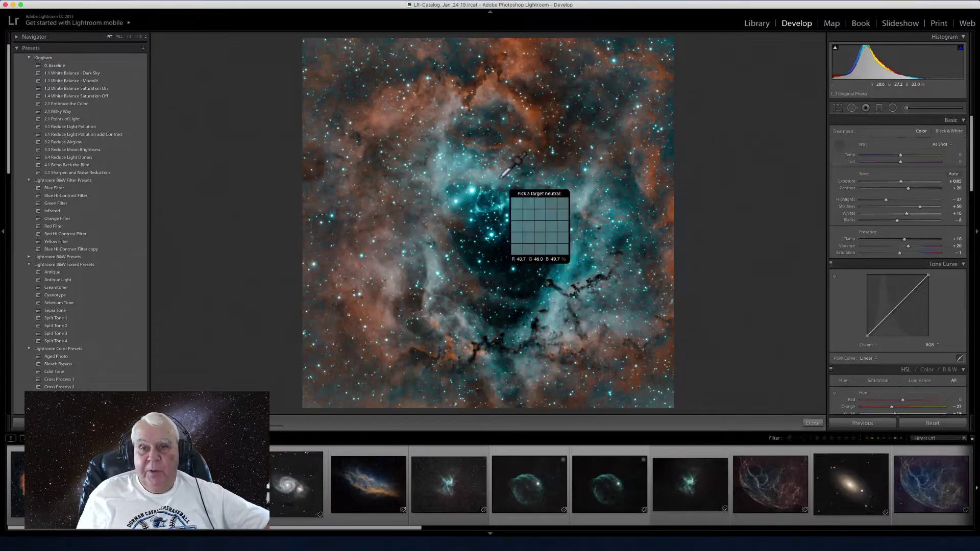
click(442, 180)
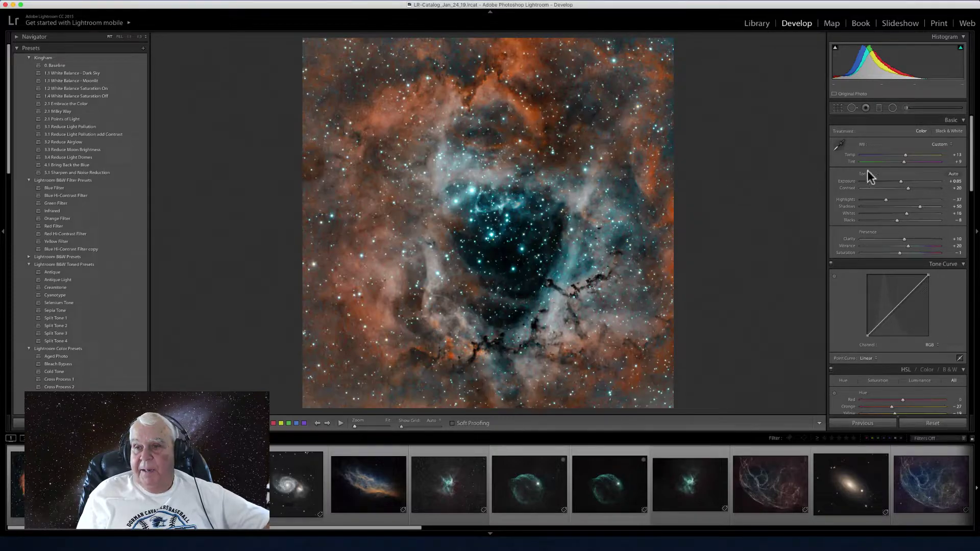
mouse_move(904, 154)
mouse_down()
mouse_move(891, 157)
mouse_move(920, 156)
mouse_move(900, 156)
mouse_up()
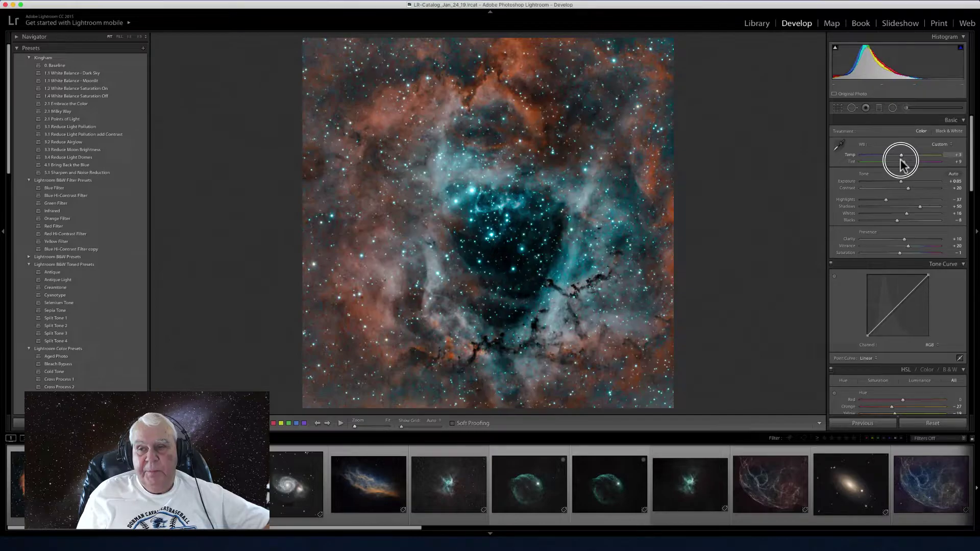
click(942, 144)
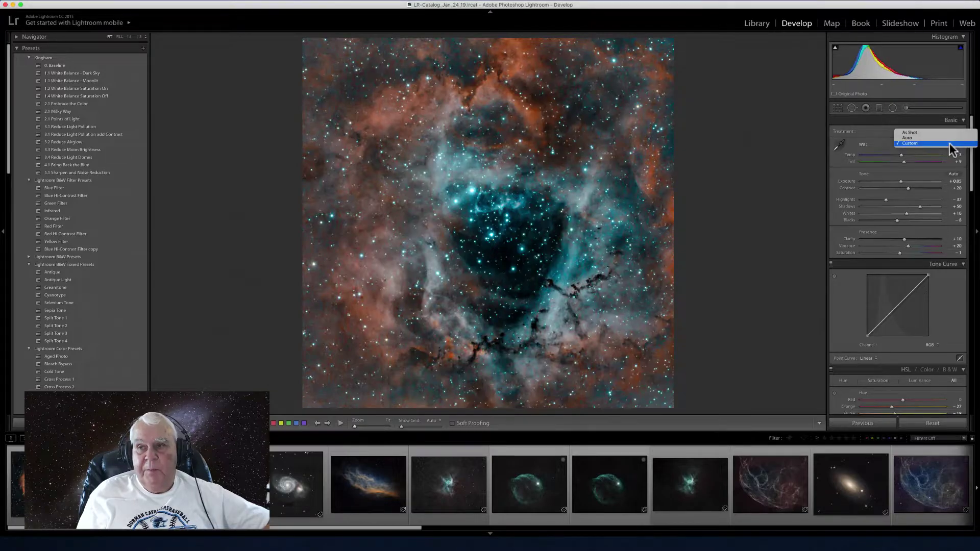
click(908, 143)
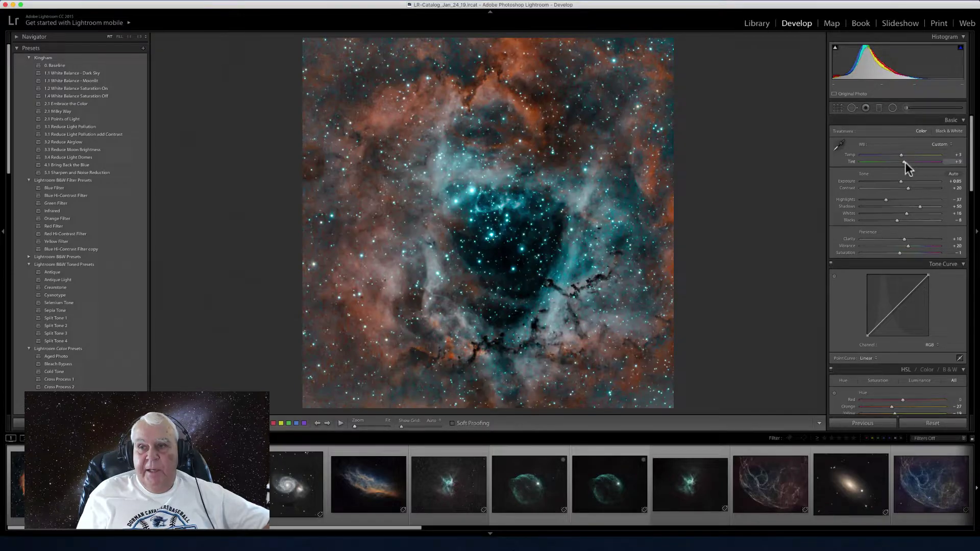
Try strong green Tint values between -94 and -30, and restore the white balance to As Shot.
drag(904, 161, 864, 173)
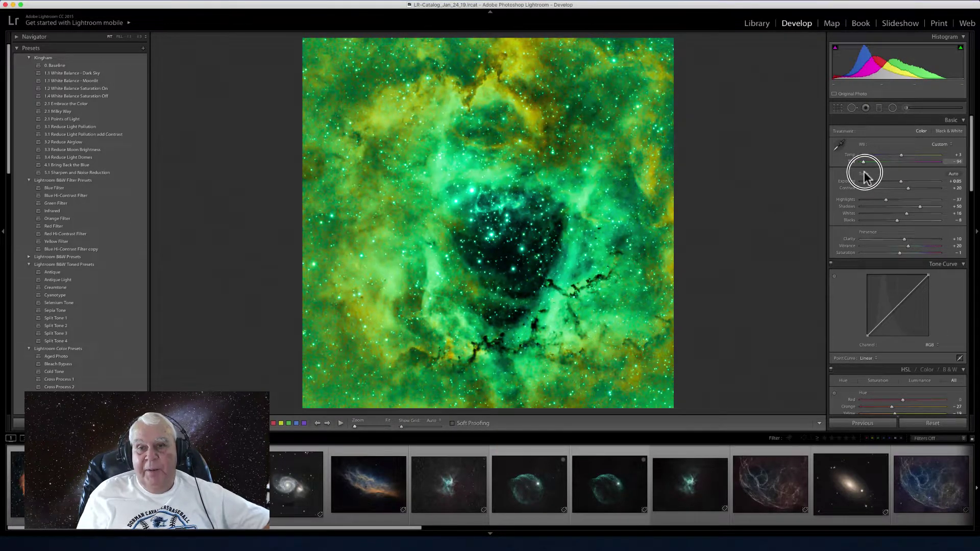
drag(864, 174, 865, 174)
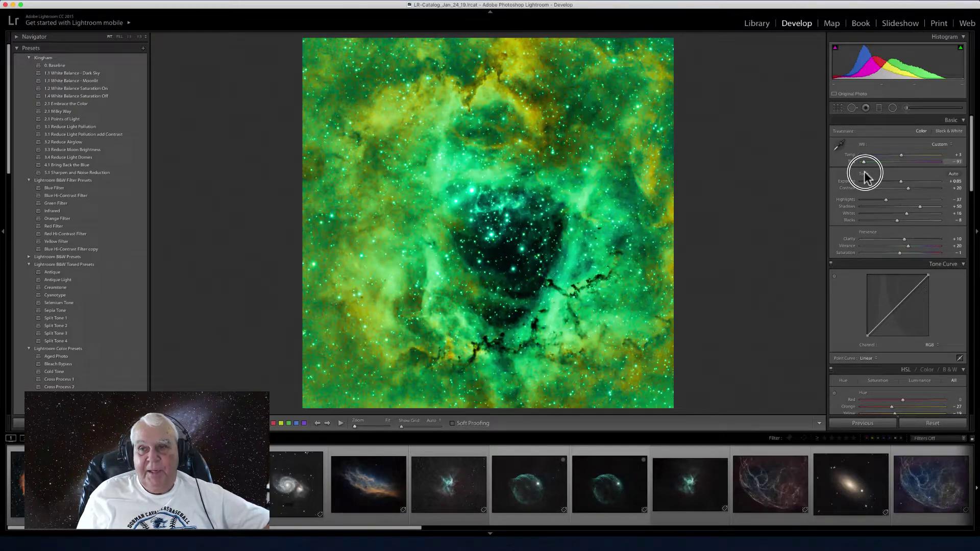
mouse_move(865, 172)
mouse_down()
mouse_move(890, 170)
mouse_move(869, 174)
mouse_up()
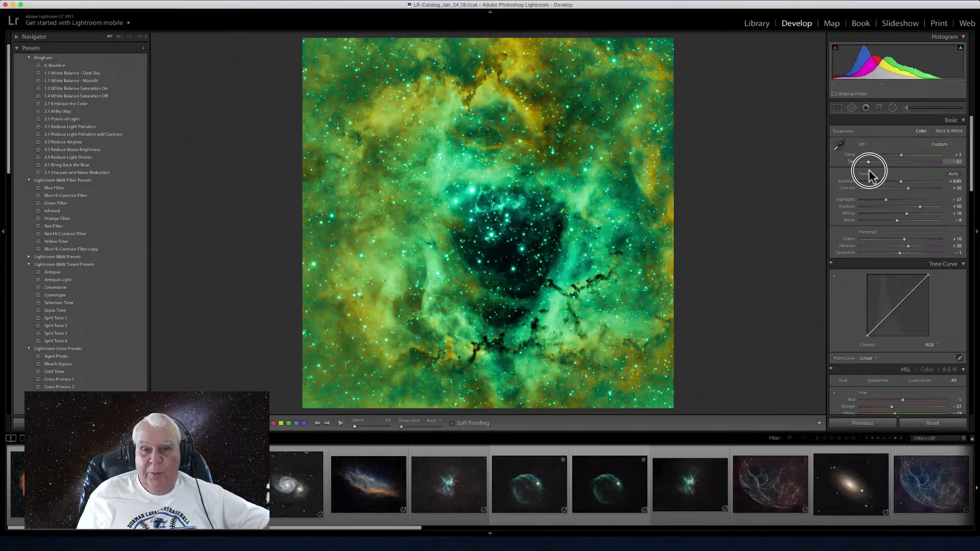
drag(869, 174, 871, 175)
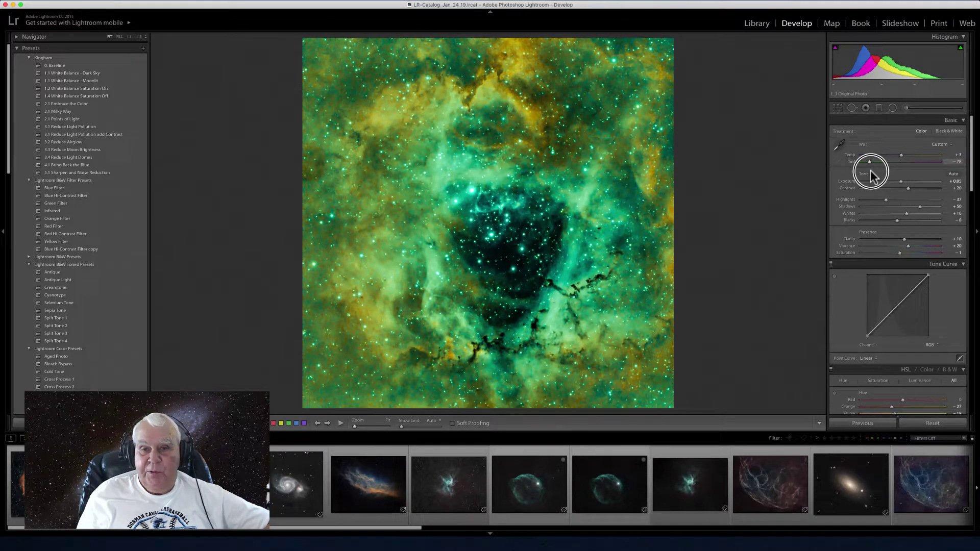
drag(870, 171, 888, 173)
click(951, 144)
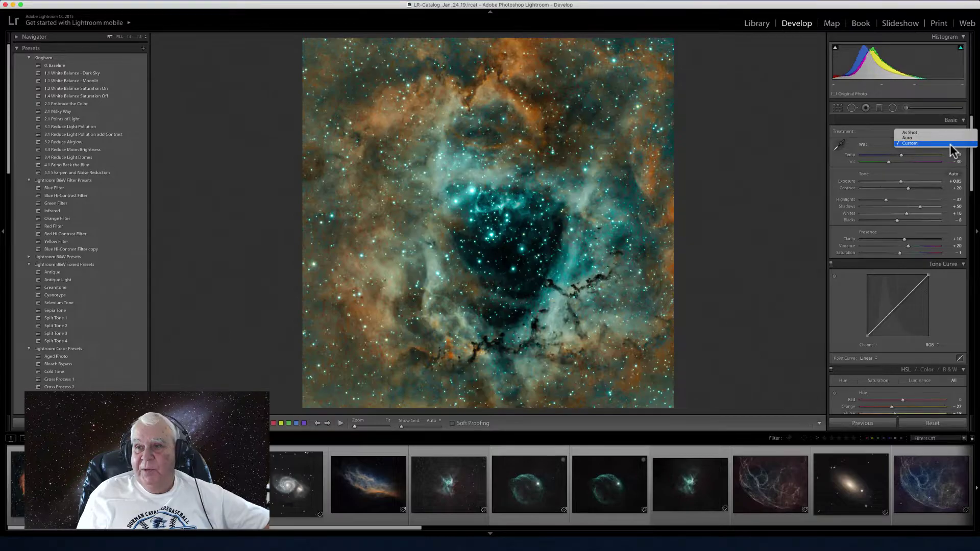
click(927, 134)
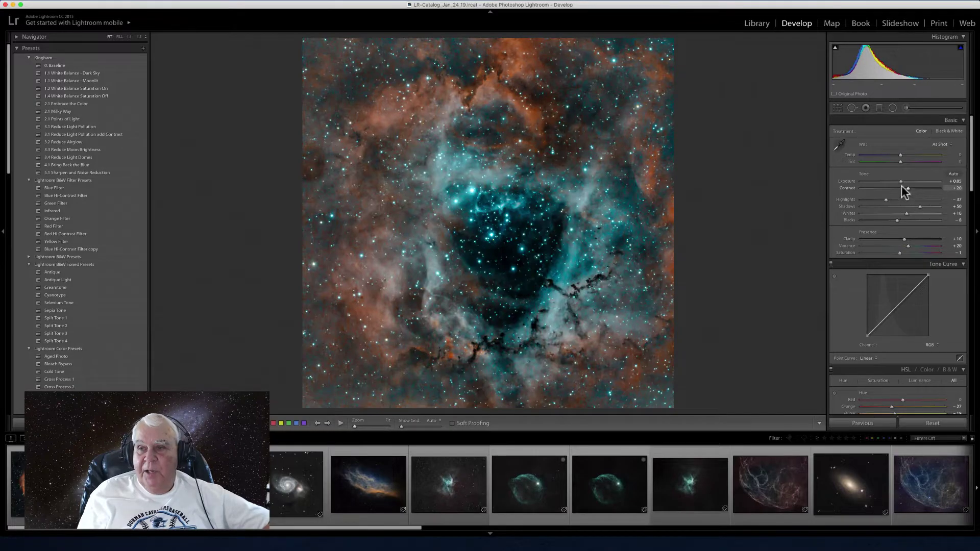
Try moderate Exposure values between +0.85 and +0.15 on the teal-and-orange nebula photo.
mouse_move(901, 181)
mouse_down()
mouse_move(939, 182)
mouse_move(879, 188)
mouse_move(950, 180)
mouse_move(852, 182)
mouse_move(907, 184)
mouse_up()
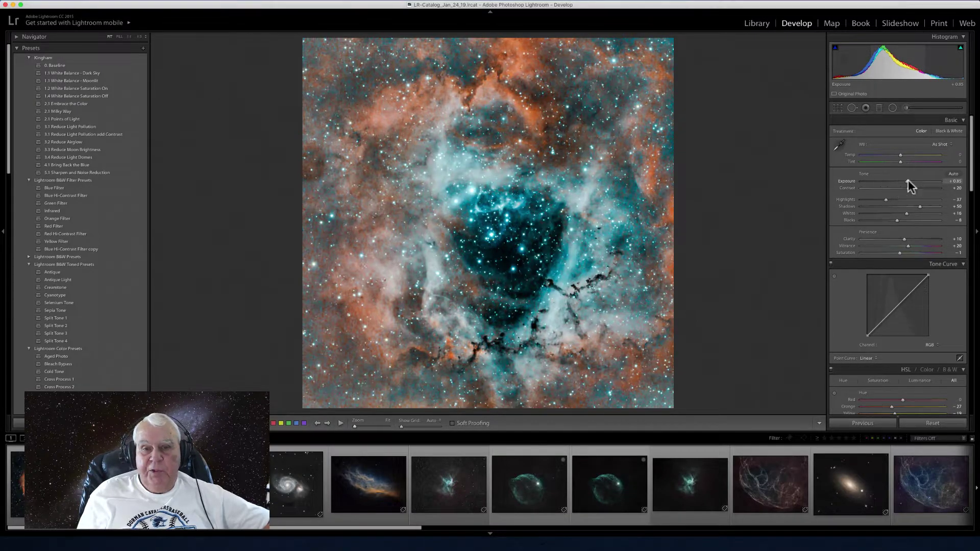
drag(907, 181, 902, 185)
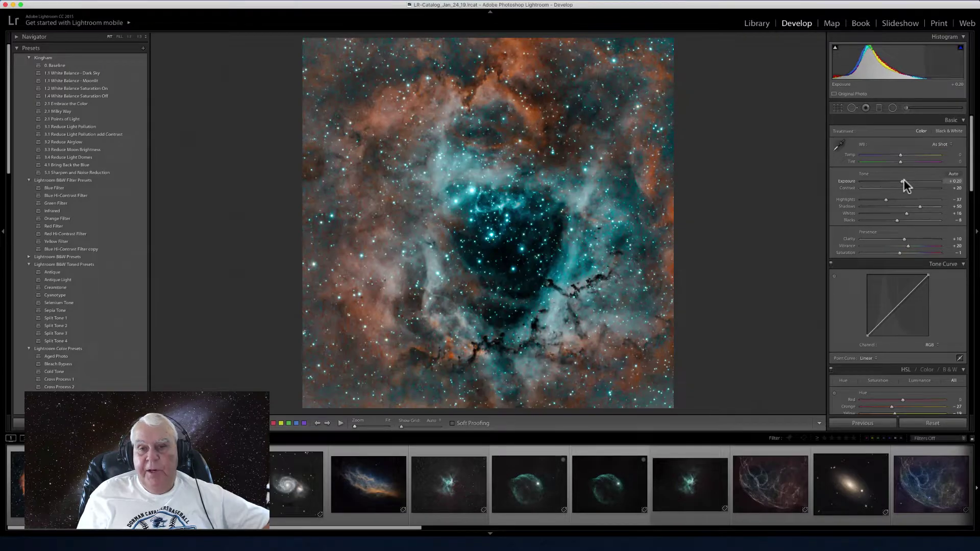
click(900, 182)
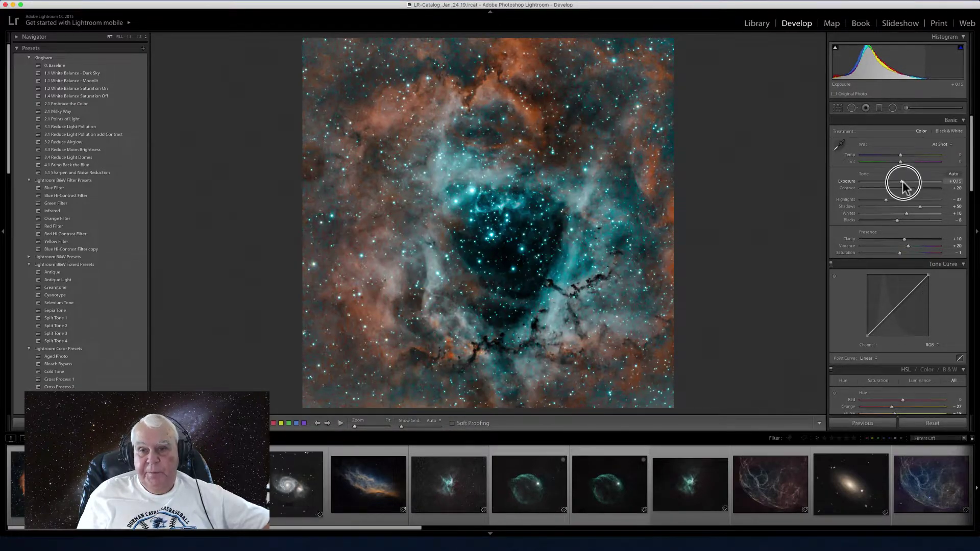
drag(902, 182, 904, 182)
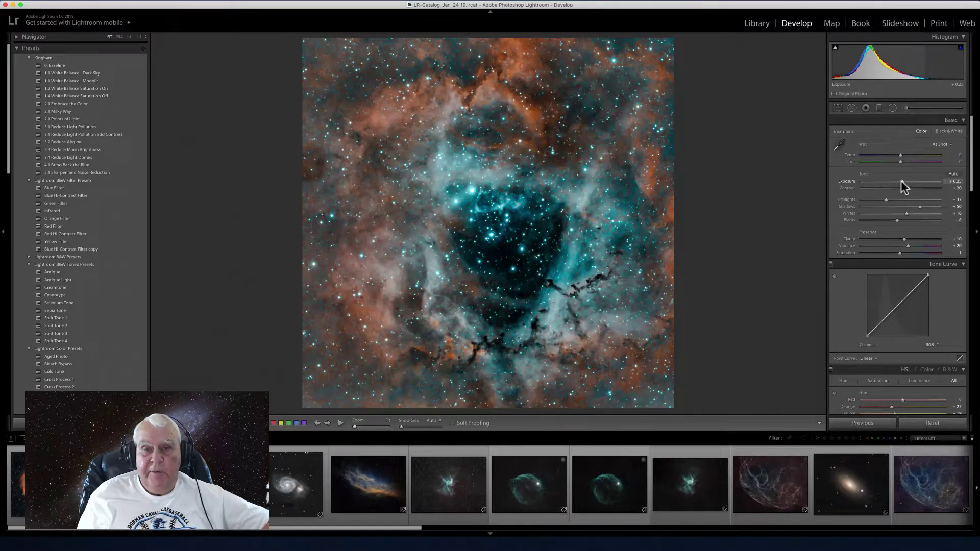
Try the Exposure extremes of +5.00 and -5.00, and bring Exposure back to slightly below zero.
drag(901, 182, 978, 187)
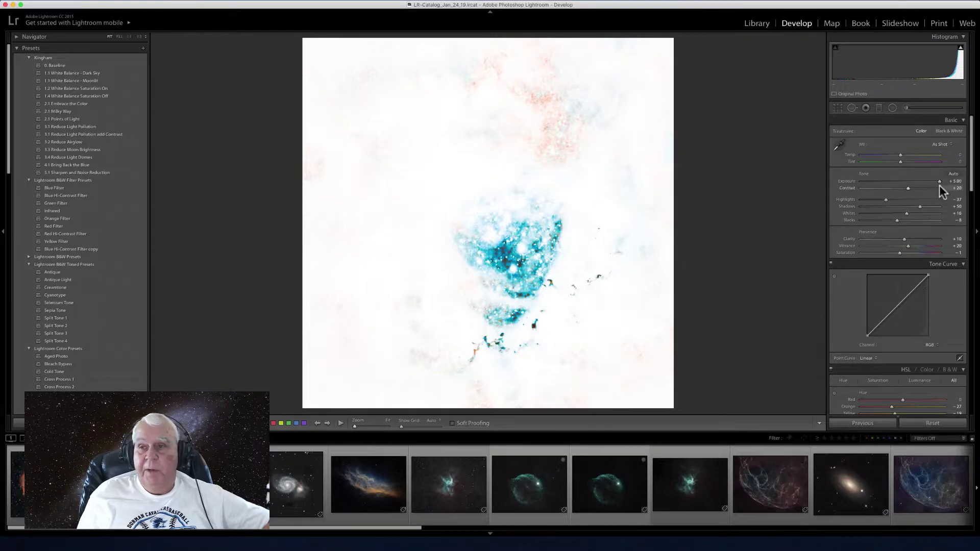
drag(939, 181, 852, 188)
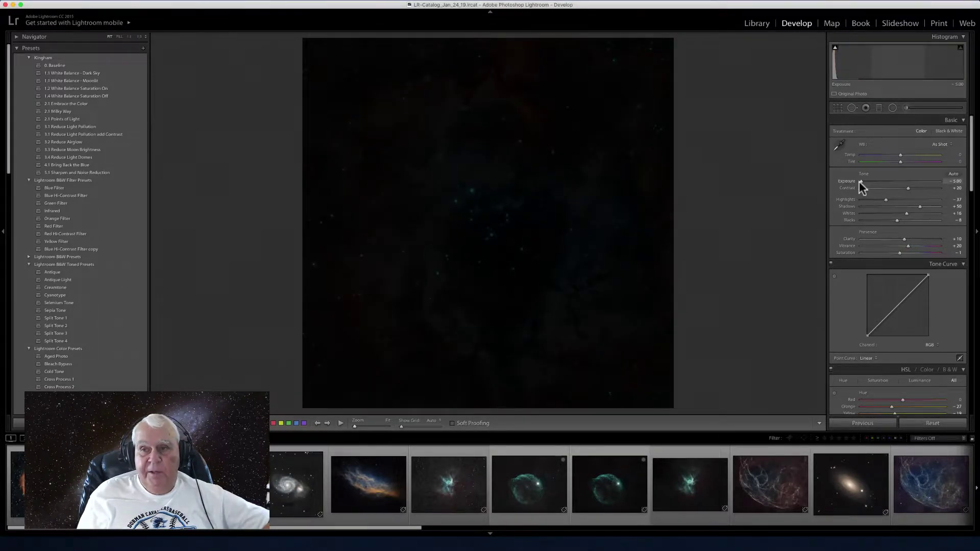
drag(860, 182, 897, 184)
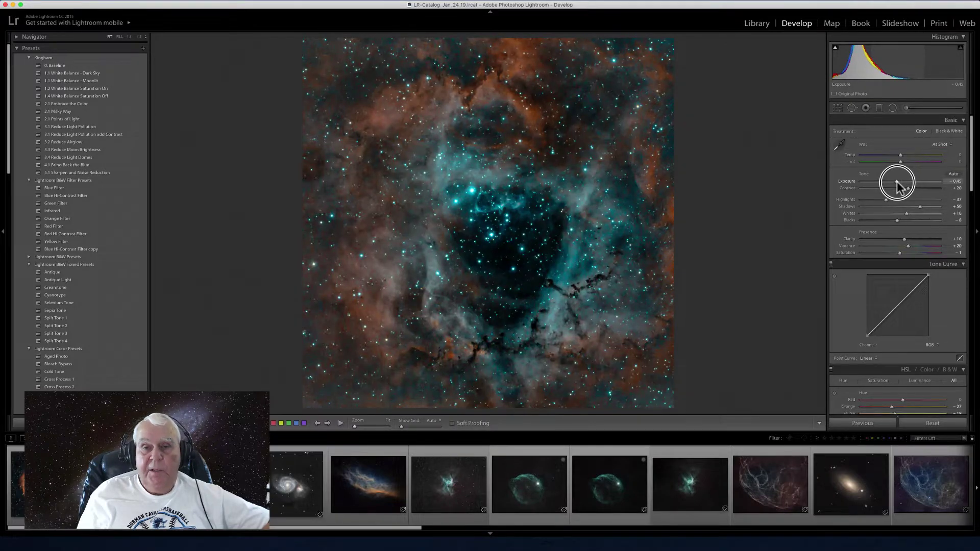
Try Highlights at -100 on the nebula photo, and reset Highlights to 0.
drag(896, 183, 827, 195)
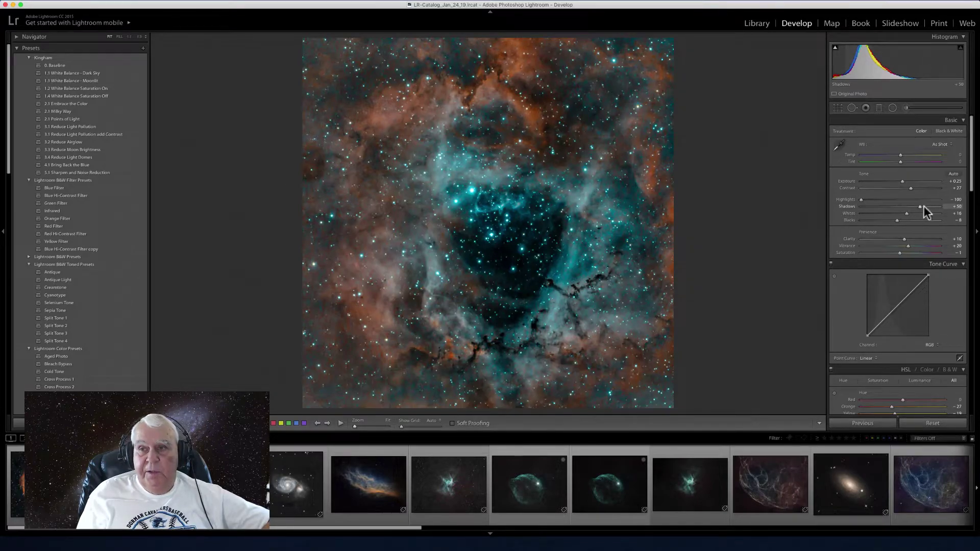
drag(860, 199, 898, 197)
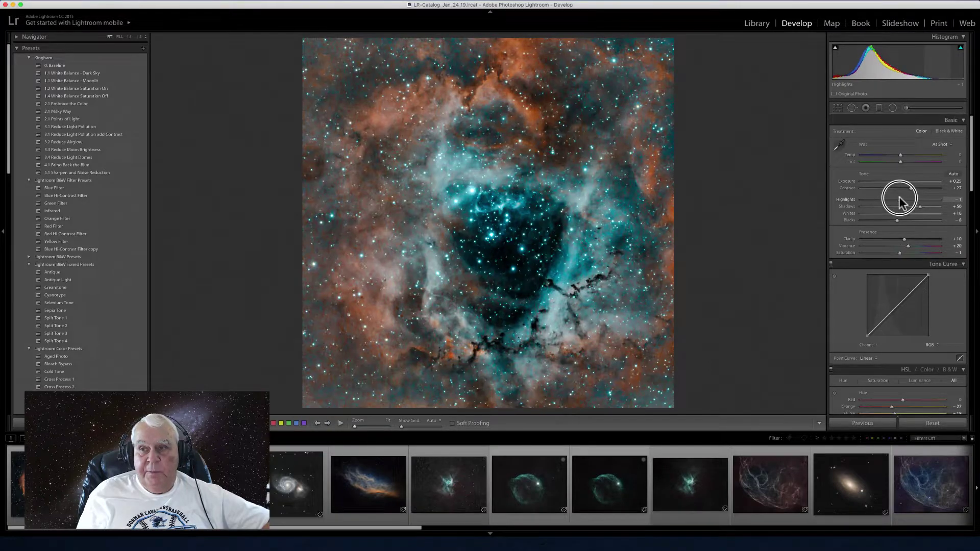
click(957, 200)
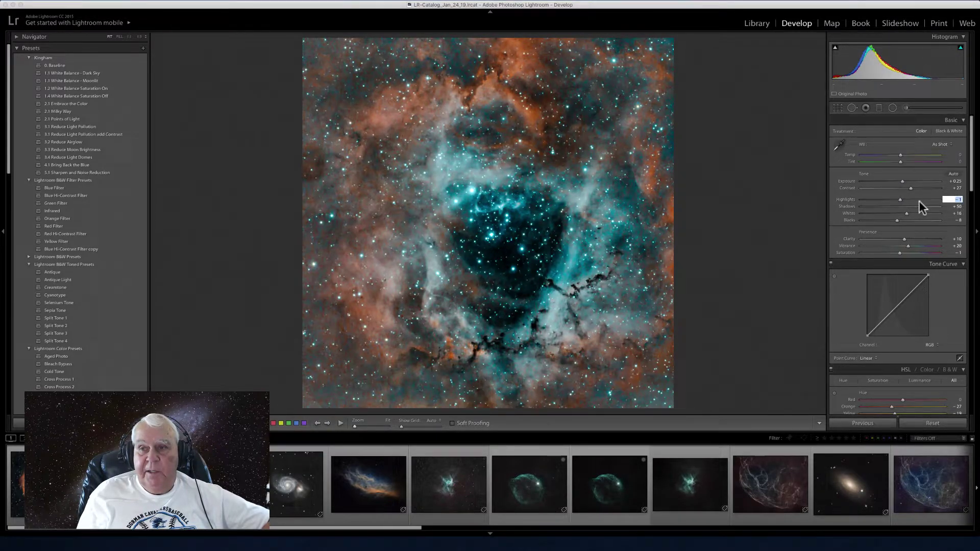
click(843, 200)
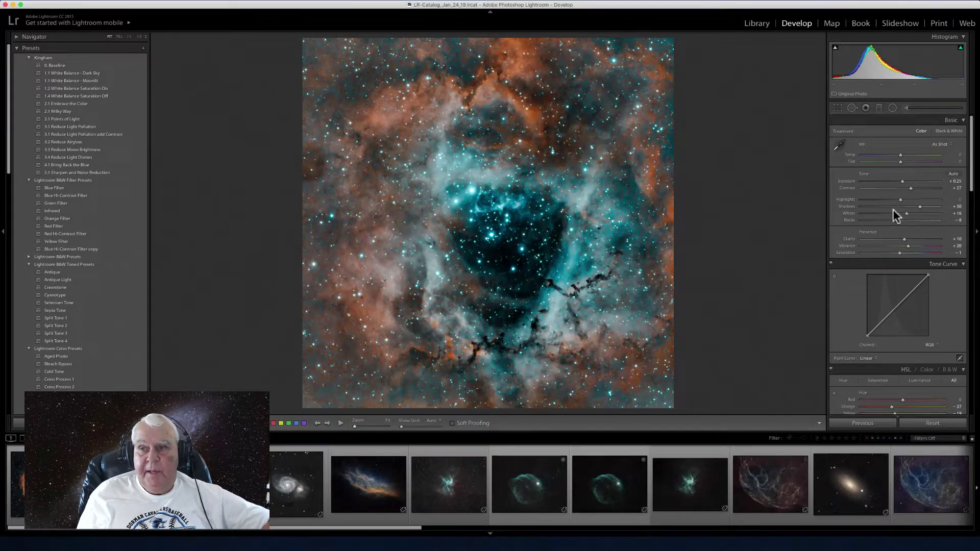
Reset the photo's Contrast and Exposure to zero.
double_click(842, 188)
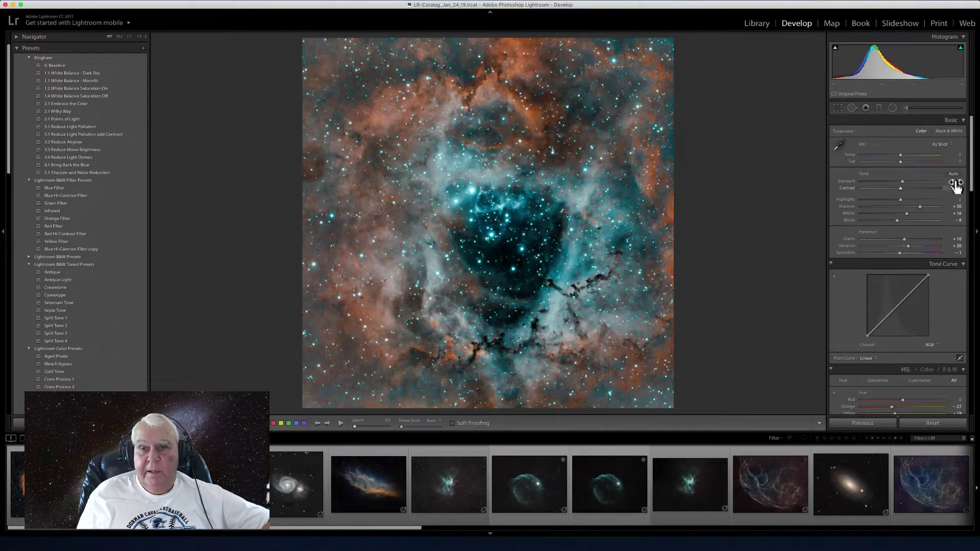
click(842, 183)
double_click(843, 183)
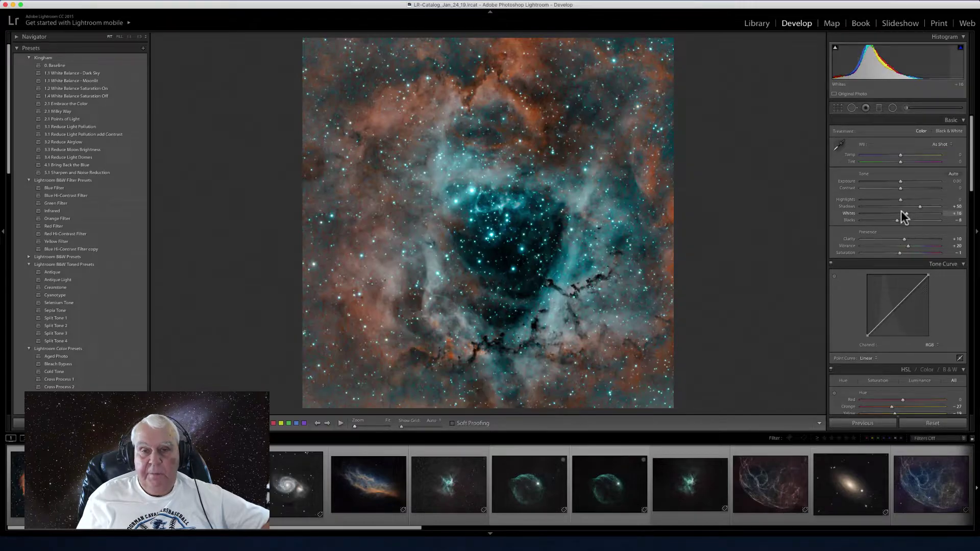
Check the Whites with the clipping preview and set them to 0, and set Blacks to -10.
key(alt)
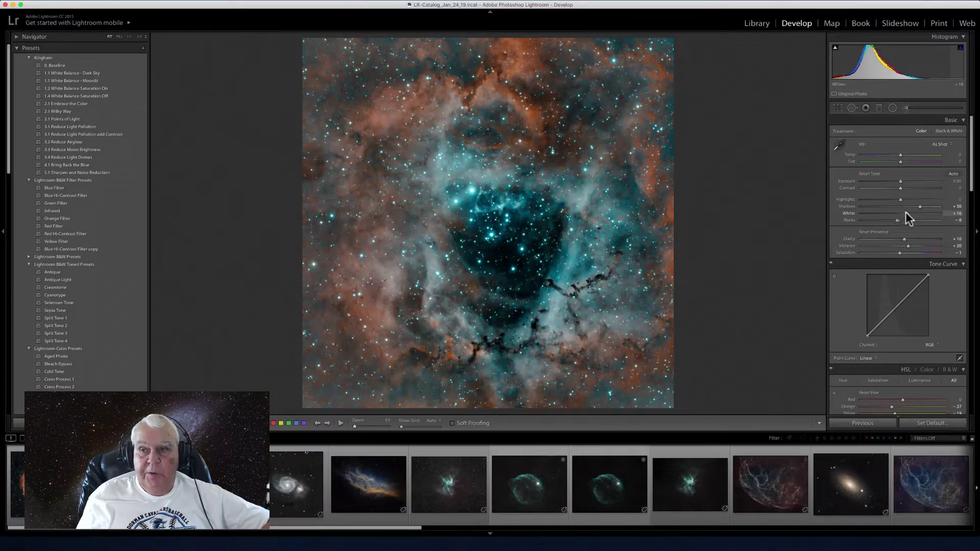
drag(905, 213, 932, 215)
drag(936, 215, 899, 220)
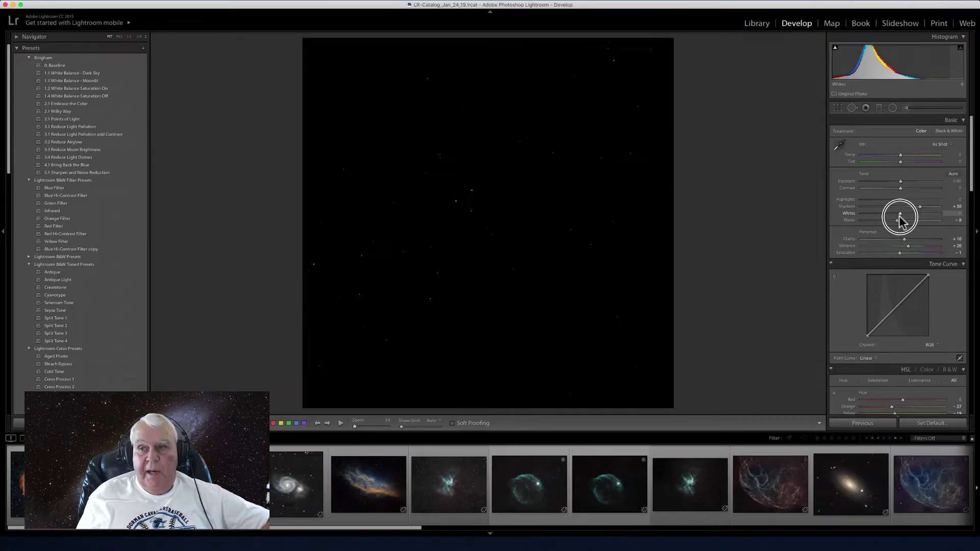
drag(899, 218, 901, 218)
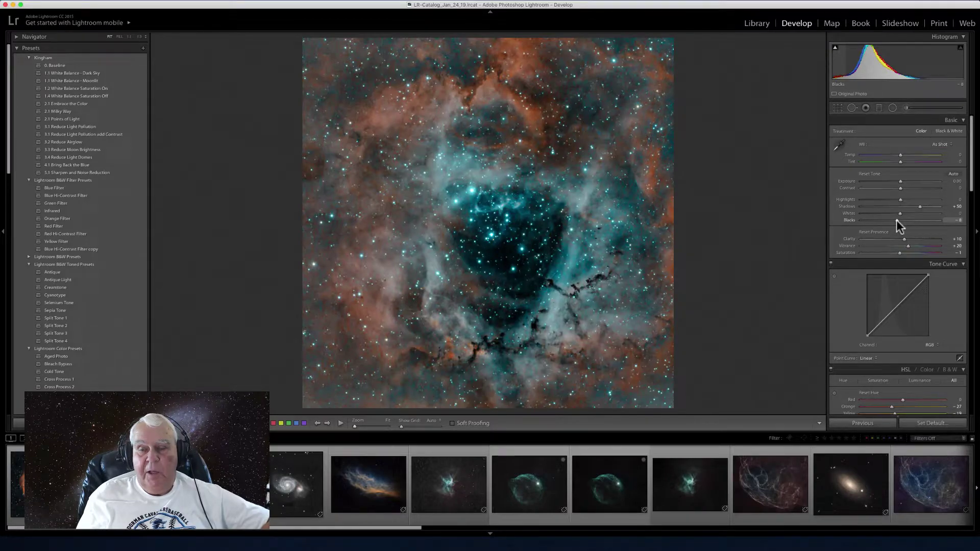
drag(897, 220, 895, 221)
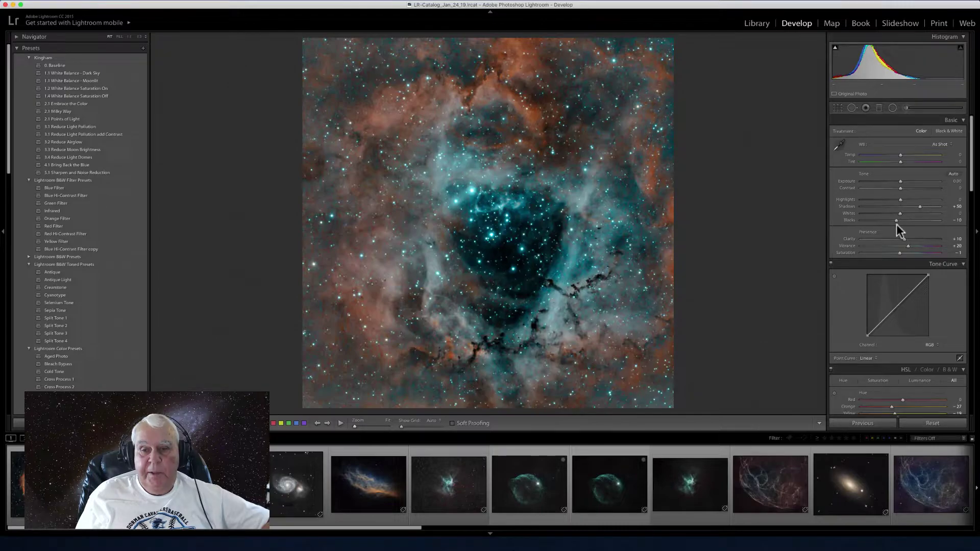
Open the dark teal bubble-shaped nebula photo, and set Whites to +25 with the clipping preview and Blacks to about -9.
click(616, 487)
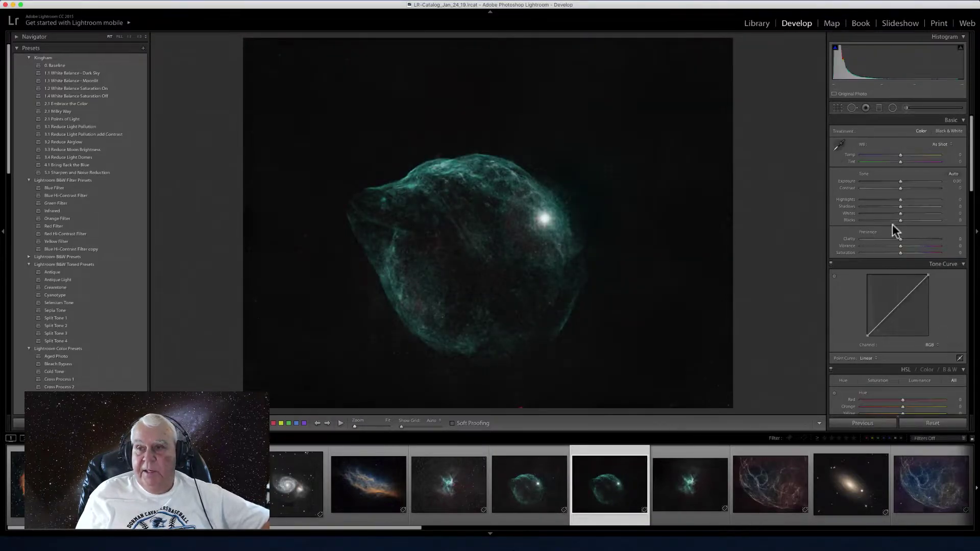
key(alt)
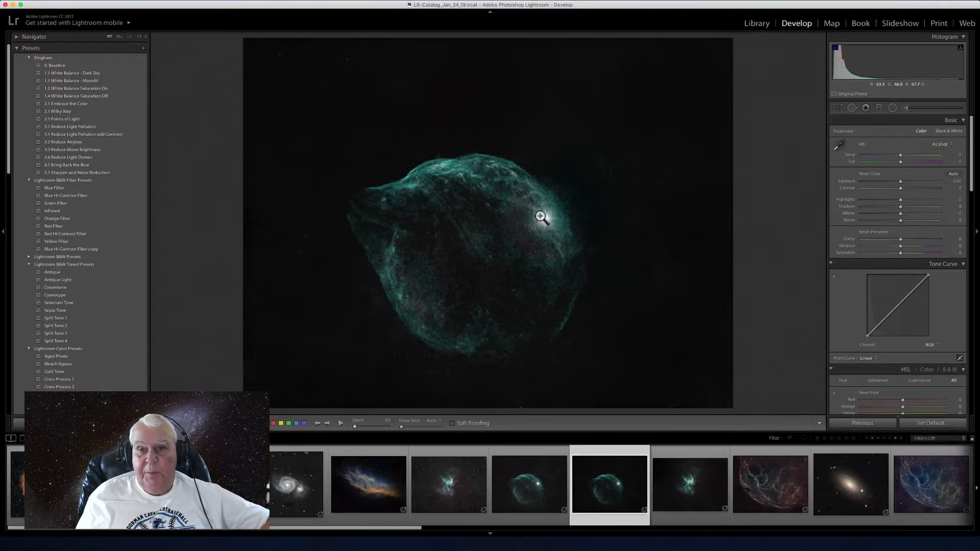
alt+click(900, 213)
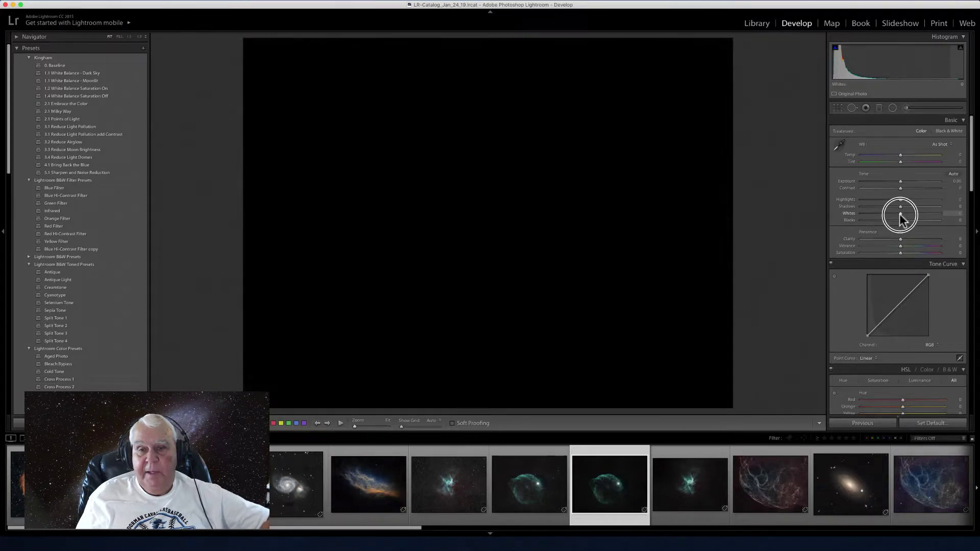
drag(900, 213, 913, 214)
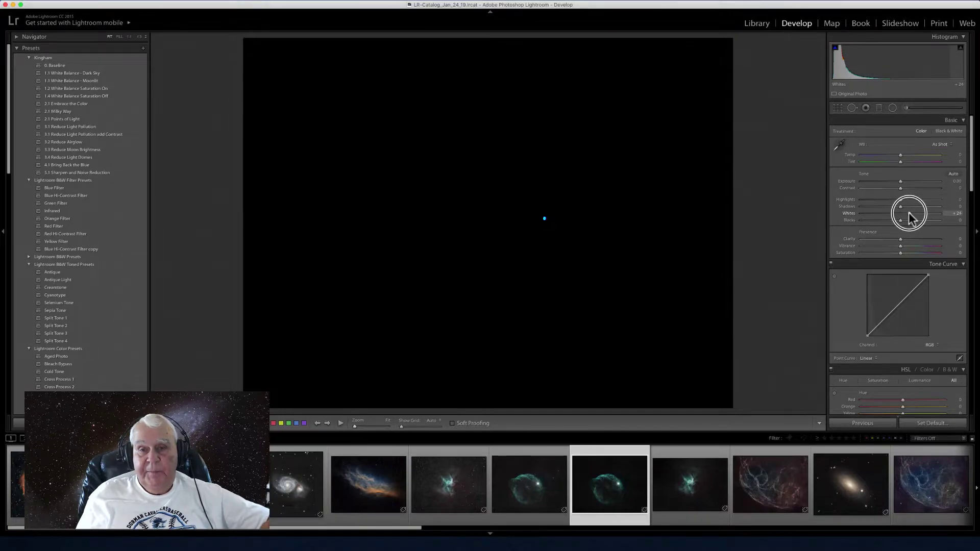
drag(907, 213, 908, 212)
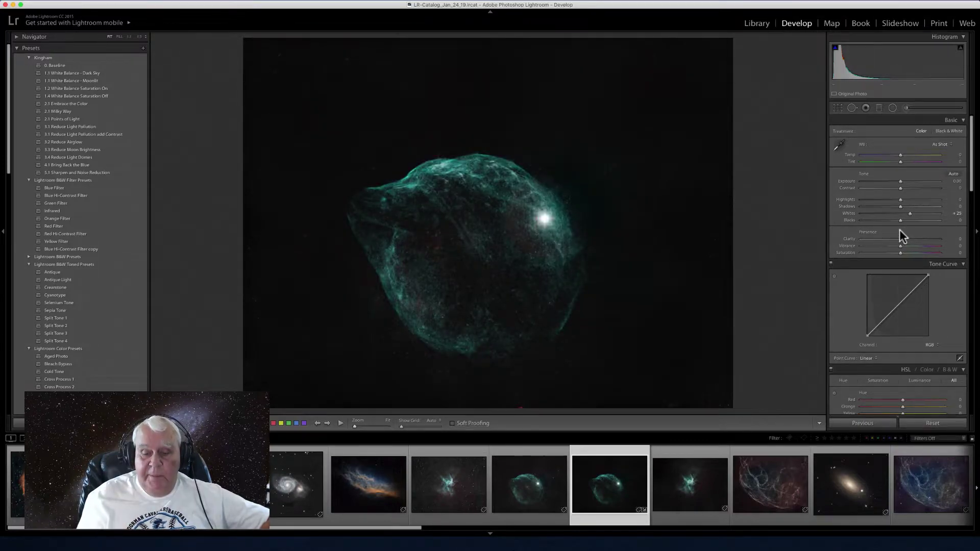
drag(900, 220, 896, 220)
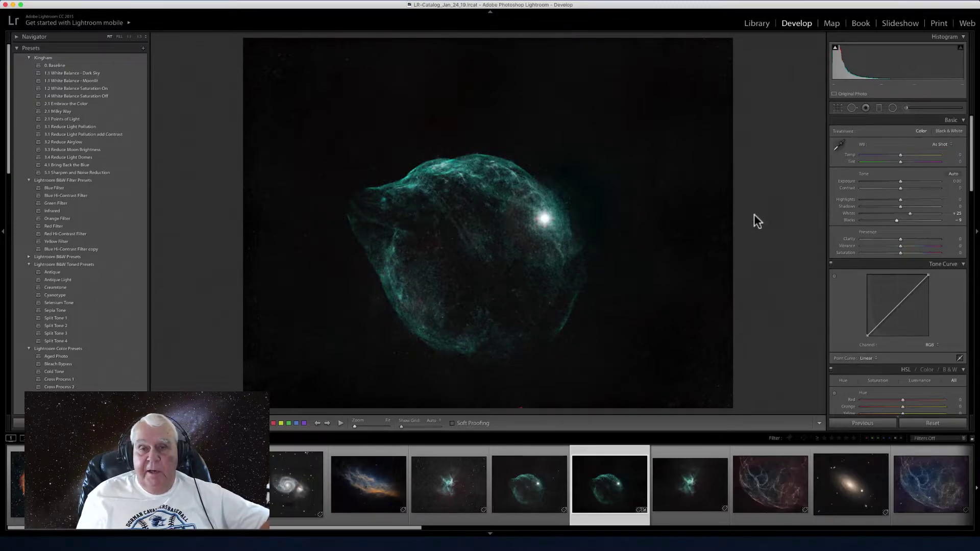
Return to the teal-and-orange nebula photo, try a very strong Clarity, and settle on +27.
click(208, 485)
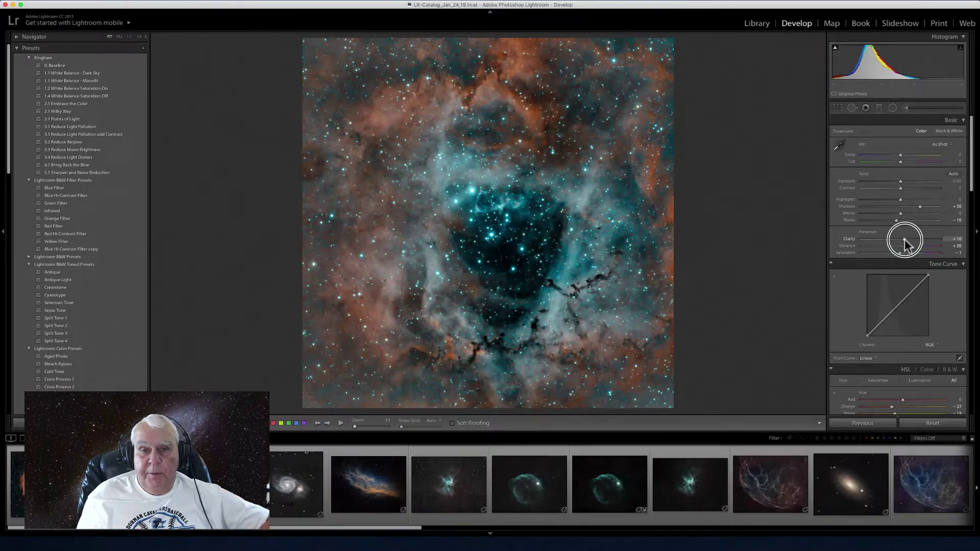
drag(904, 241, 936, 240)
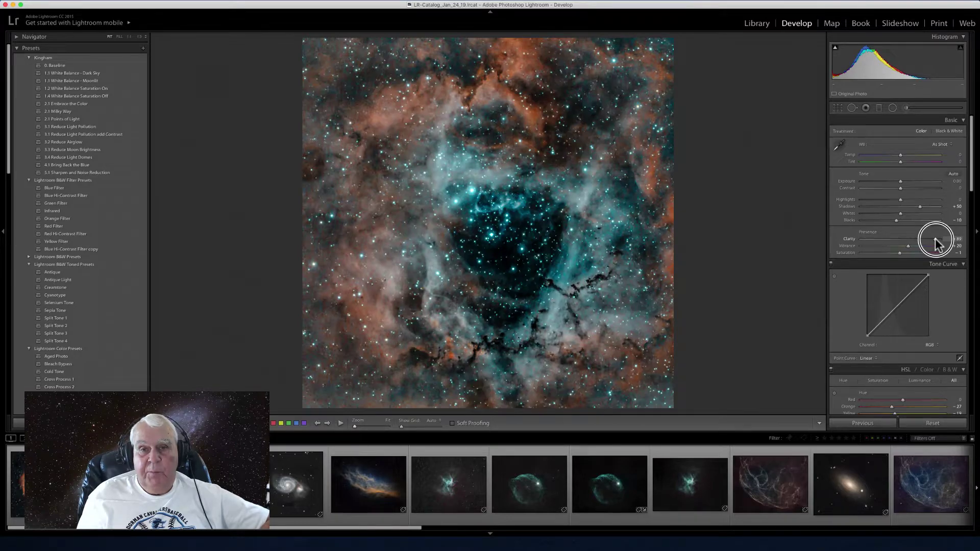
drag(935, 241, 904, 252)
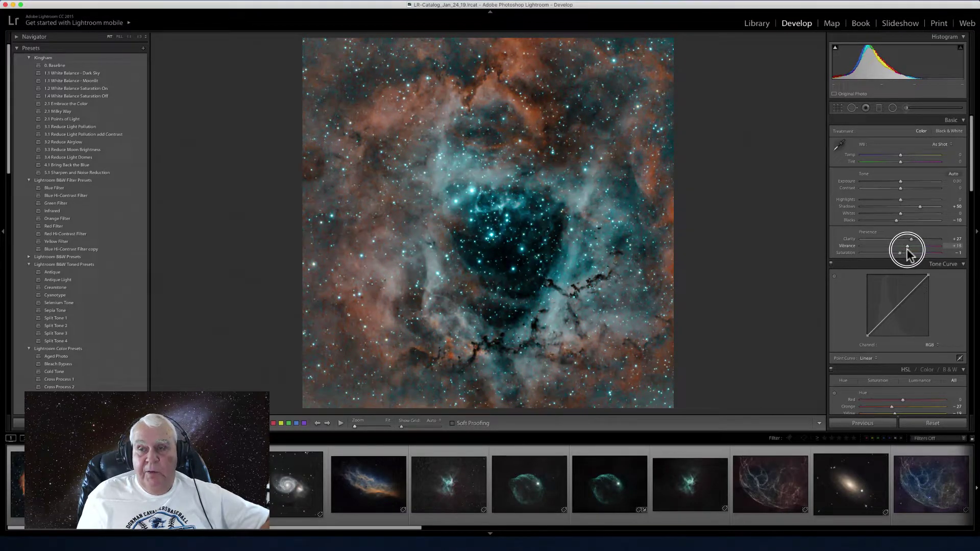
Set the nebula photo's Vibrance to +51 and Saturation to -6.
drag(913, 247, 908, 246)
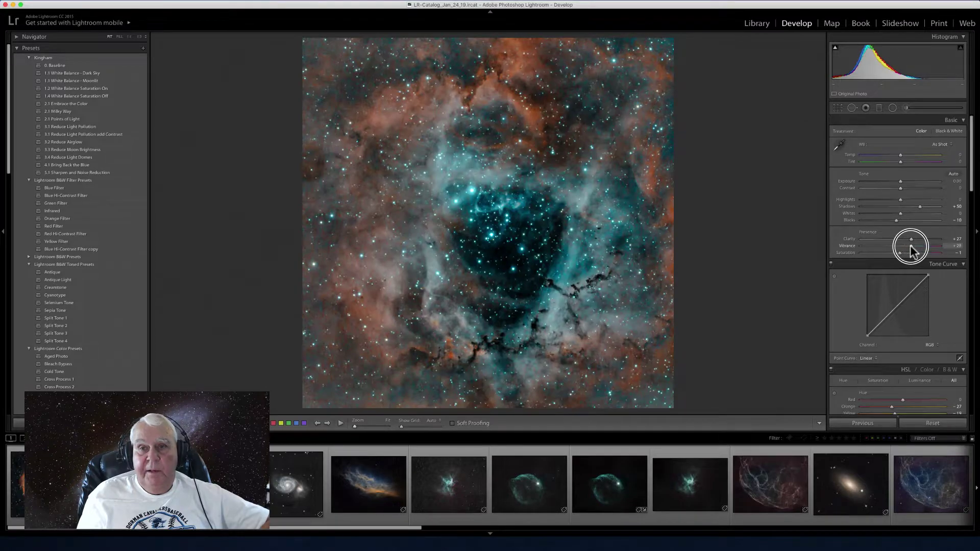
mouse_move(912, 249)
mouse_down()
mouse_move(891, 252)
mouse_move(903, 252)
mouse_up()
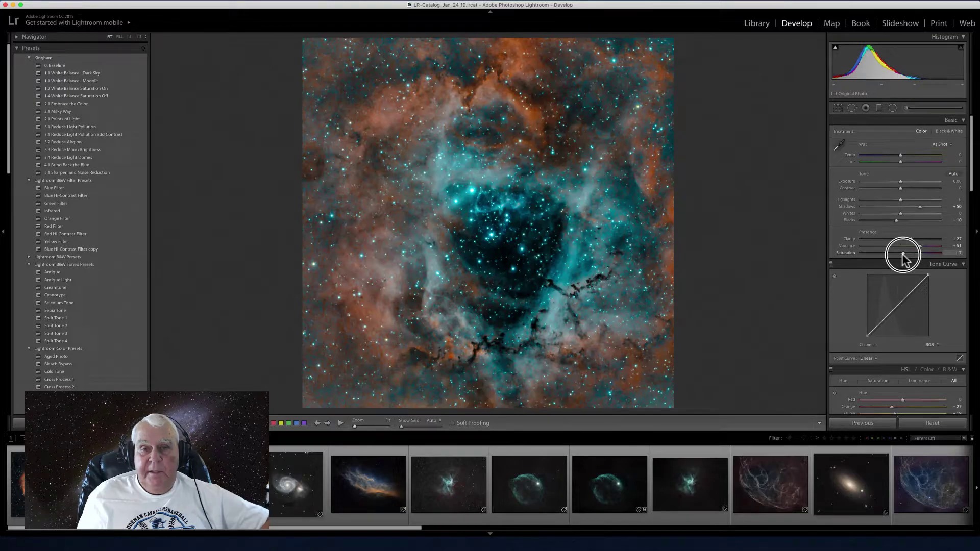
drag(903, 252, 897, 252)
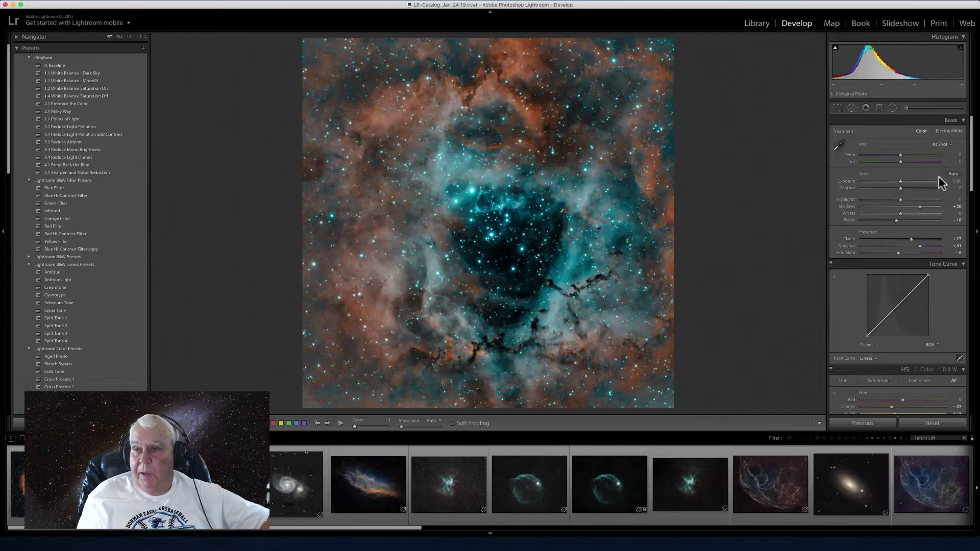
Try a steep S-shaped tone curve and an extreme inverted one on the RGB channel, and restore the Point Curve to Linear.
mouse_move(969, 179)
mouse_down()
mouse_move(969, 228)
mouse_move(964, 159)
mouse_move(963, 182)
mouse_up()
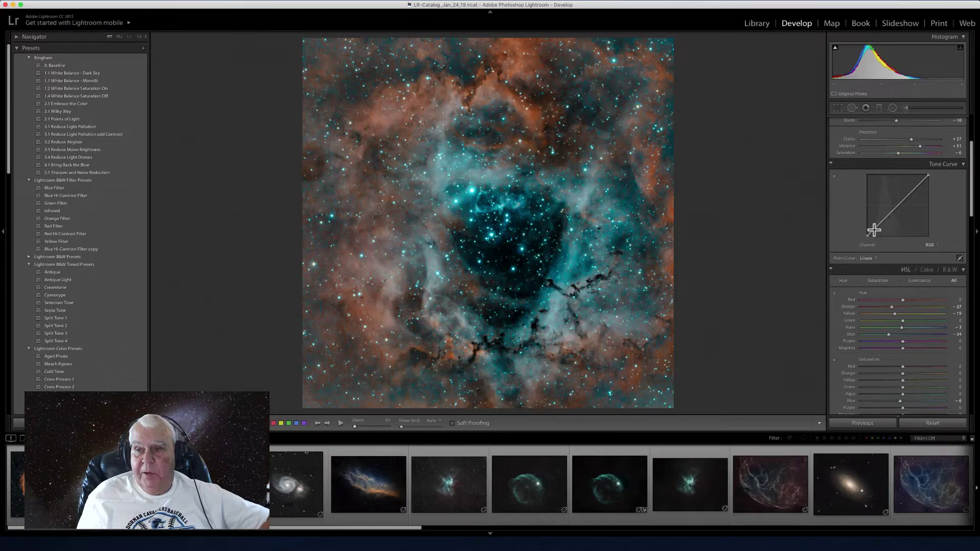
drag(876, 227, 894, 197)
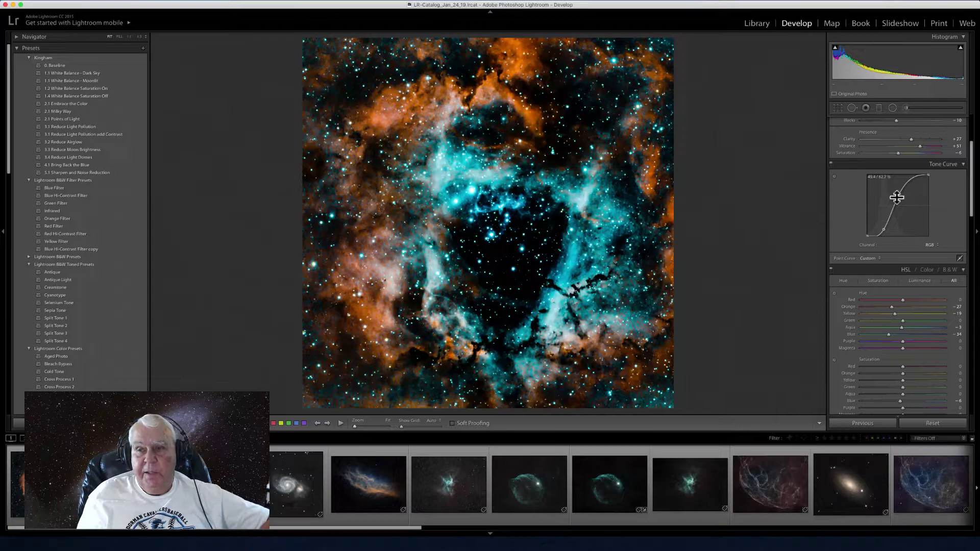
click(835, 177)
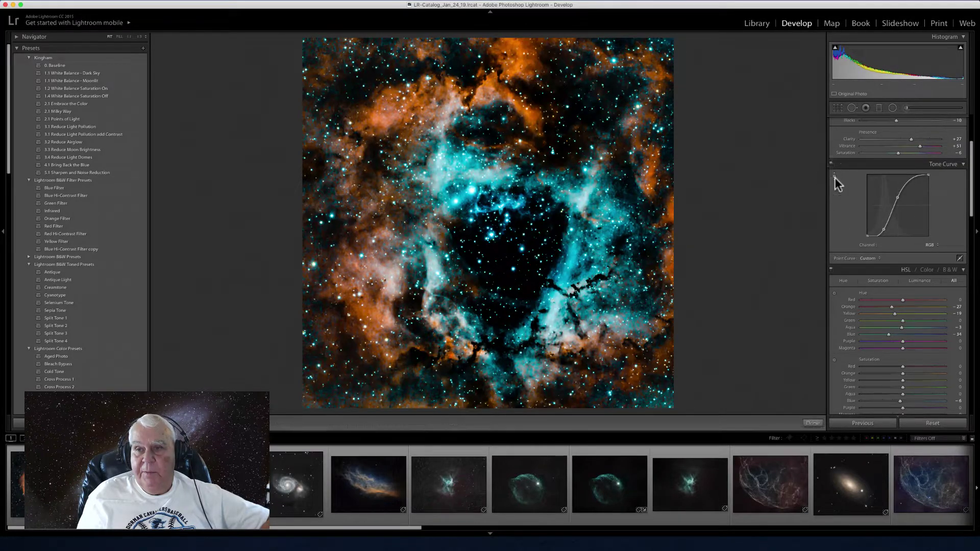
click(884, 232)
drag(884, 232, 869, 194)
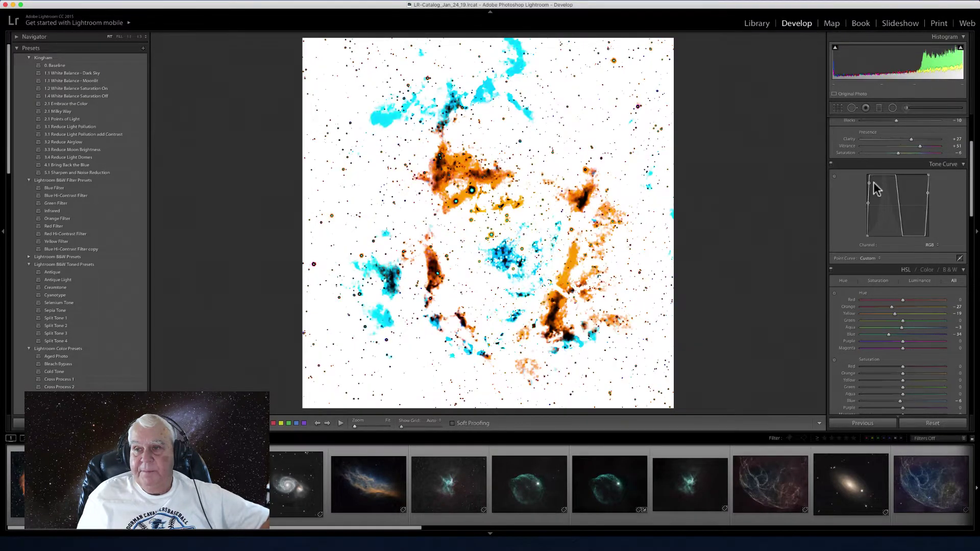
click(876, 258)
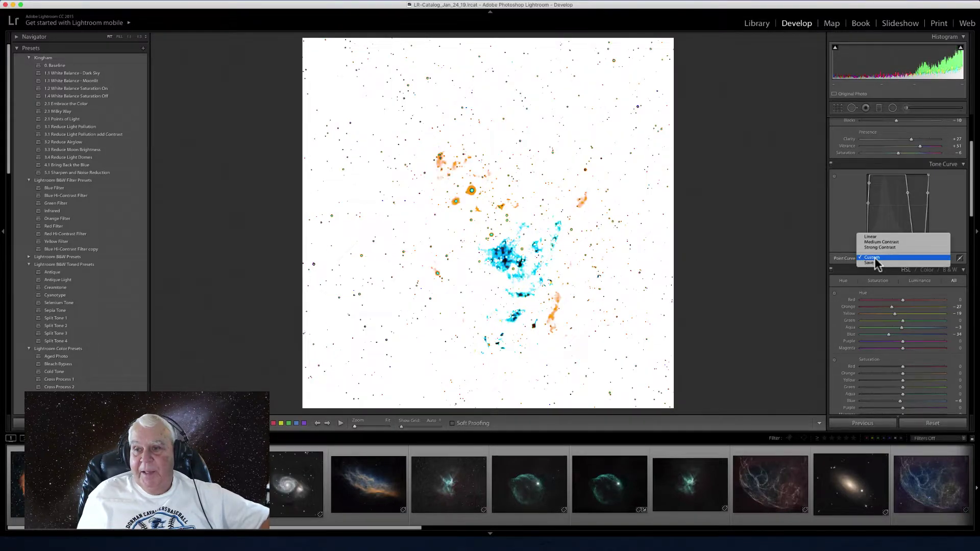
click(869, 236)
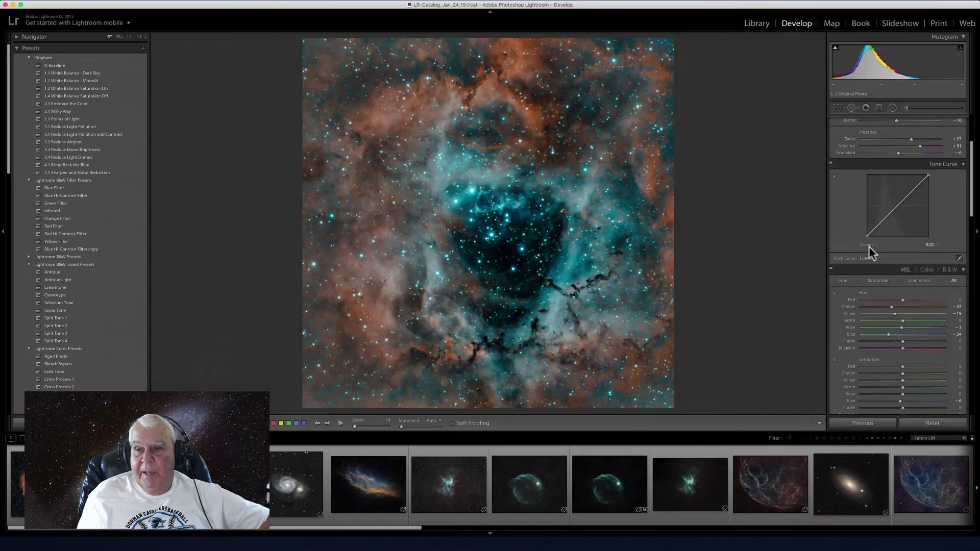
Try the Strong Contrast point curve on the RGB channel and restore it to Linear.
click(877, 258)
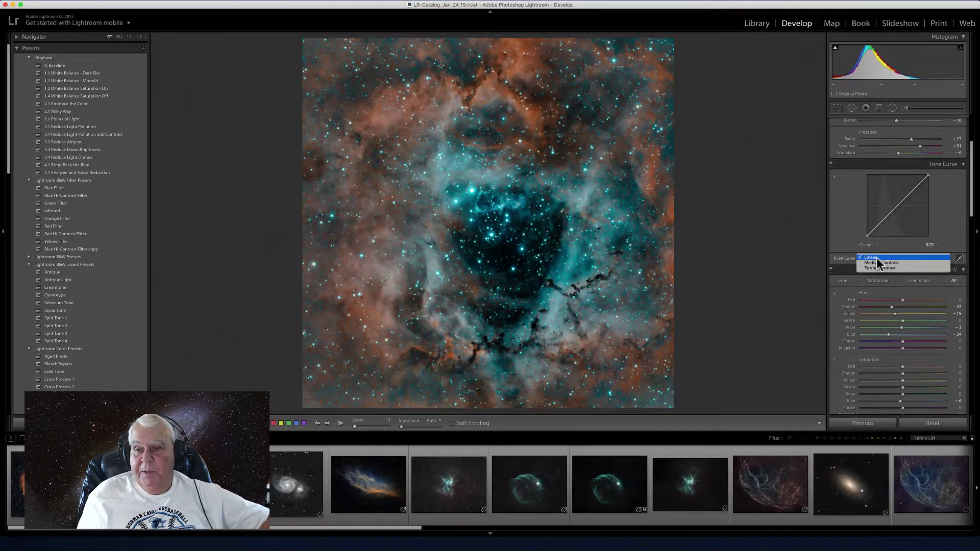
click(877, 262)
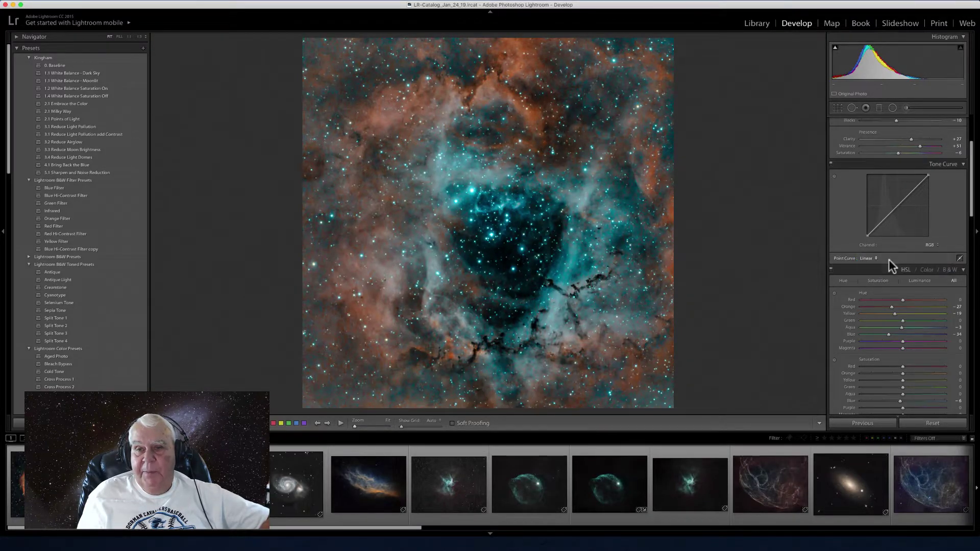
click(896, 258)
click(889, 266)
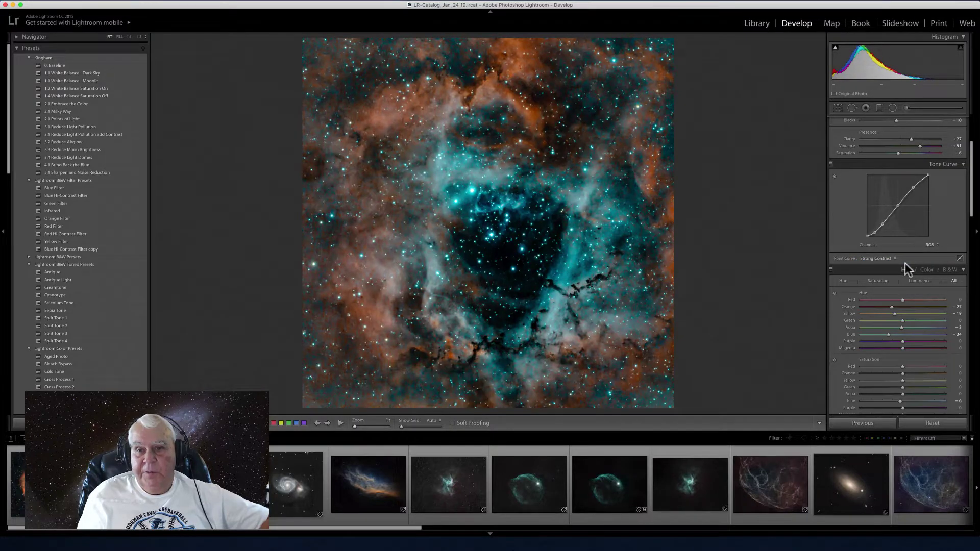
click(892, 259)
click(880, 258)
click(877, 248)
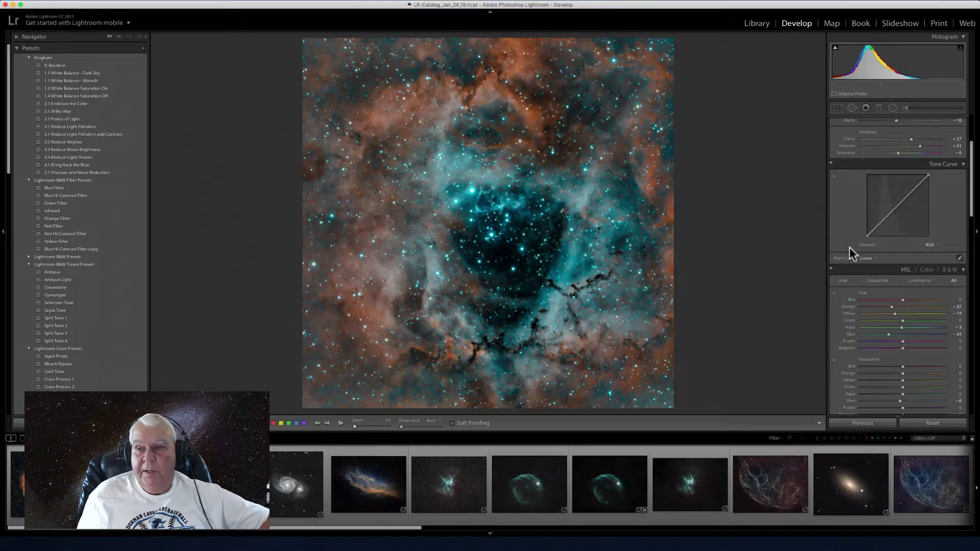
Try the Medium Contrast point curve from the Red channel, and return to the RGB channel with the Linear curve.
click(936, 244)
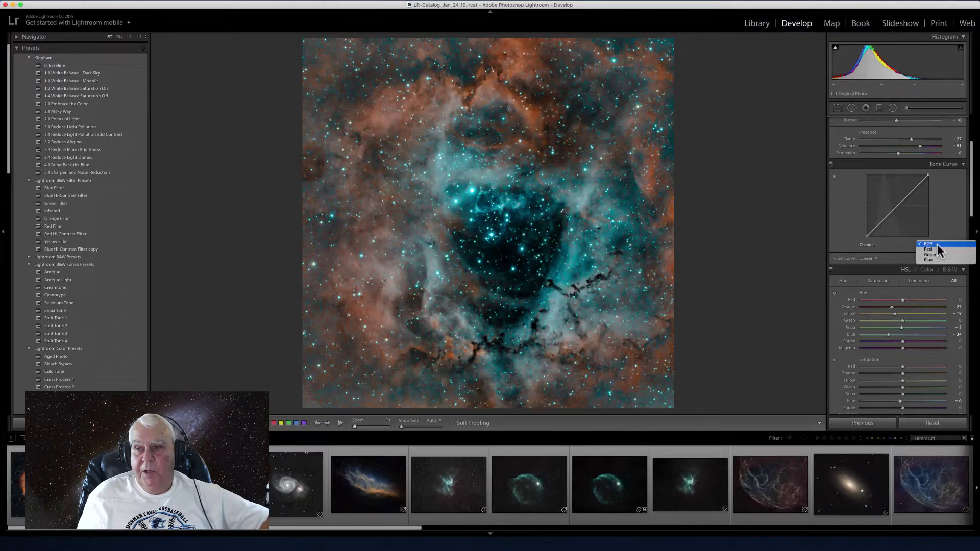
click(935, 249)
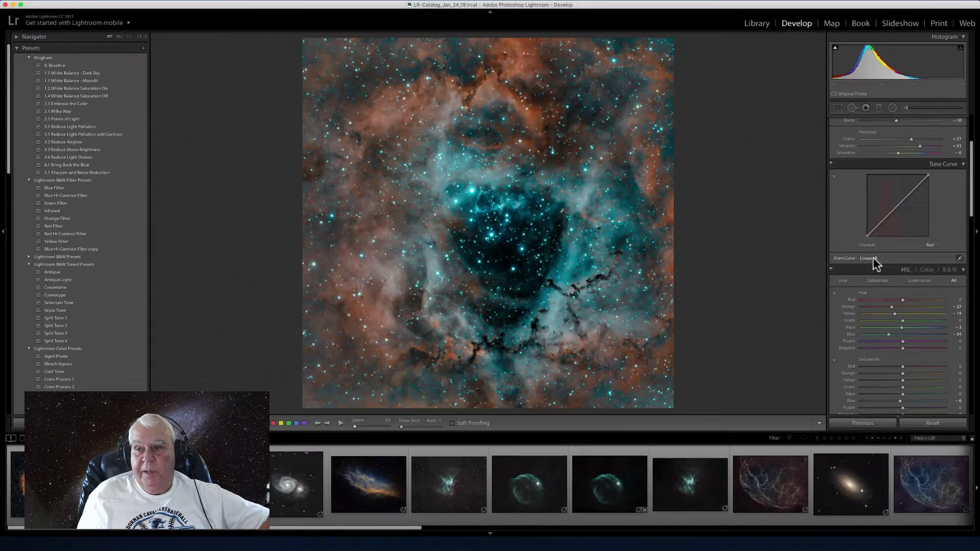
click(877, 259)
click(878, 261)
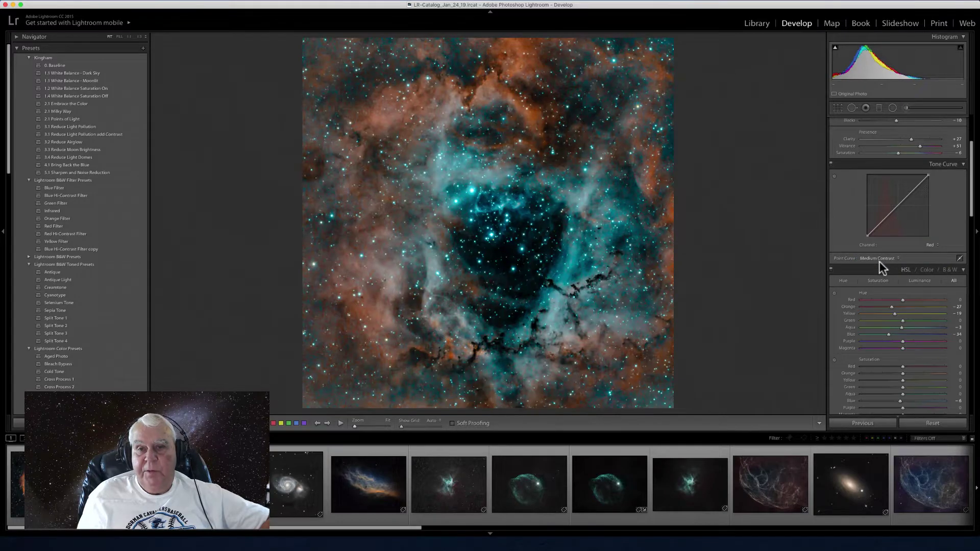
click(935, 245)
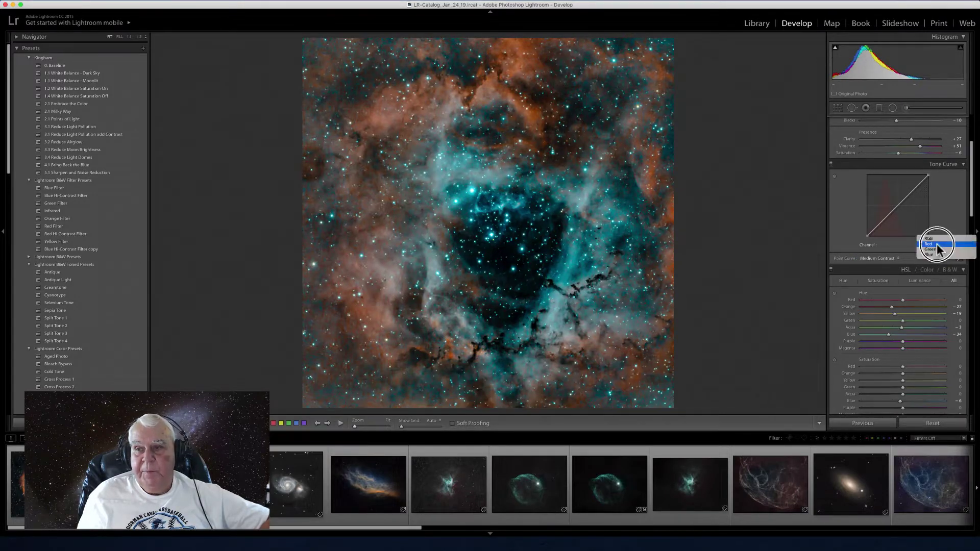
click(928, 238)
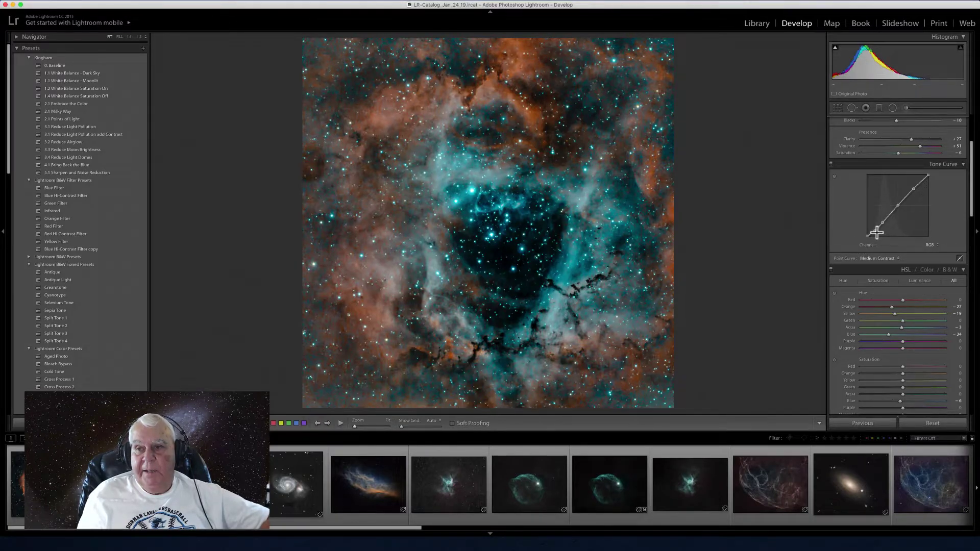
click(895, 257)
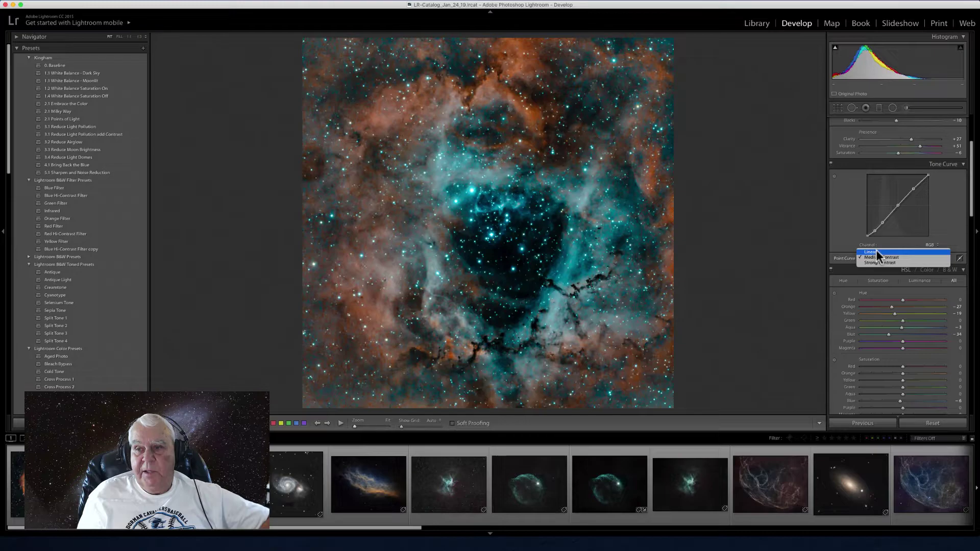
click(875, 251)
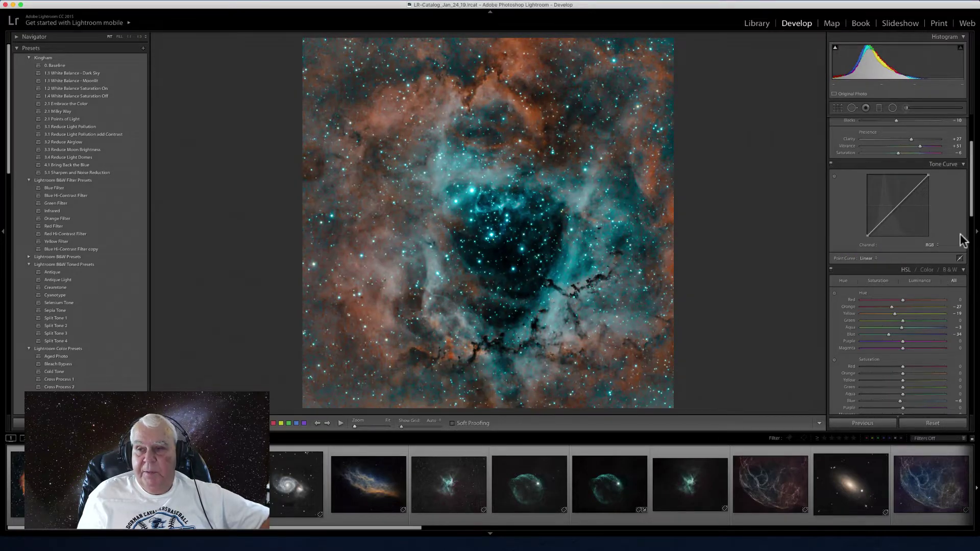
Review the HSL hue, saturation and luminance sets, and shift the orange clouds' hue to Orange +14 with the targeted adjustment tool.
drag(969, 216, 970, 250)
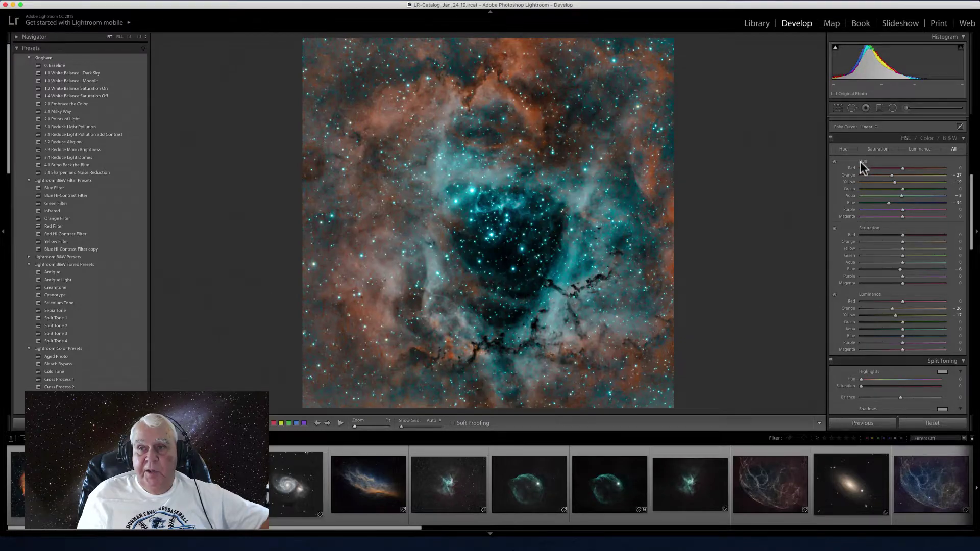
click(844, 149)
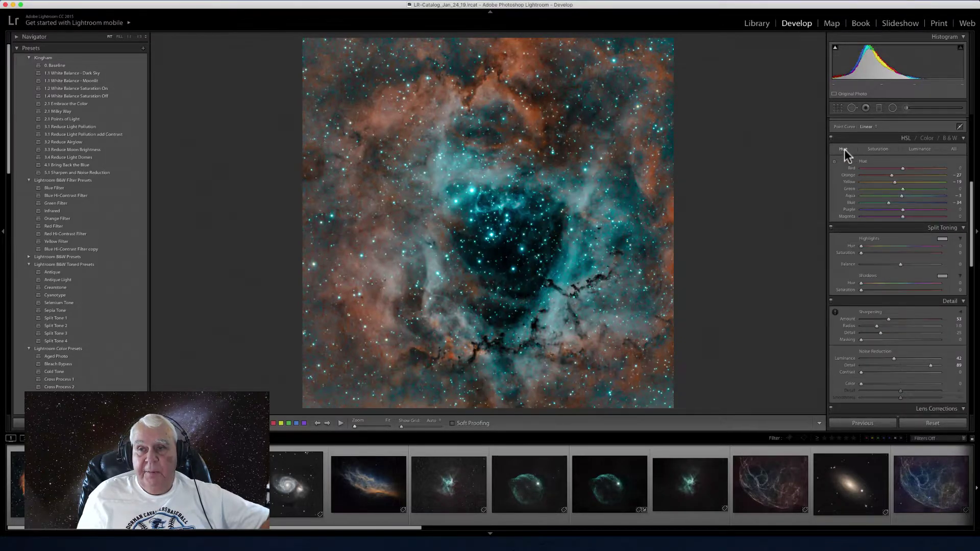
click(880, 149)
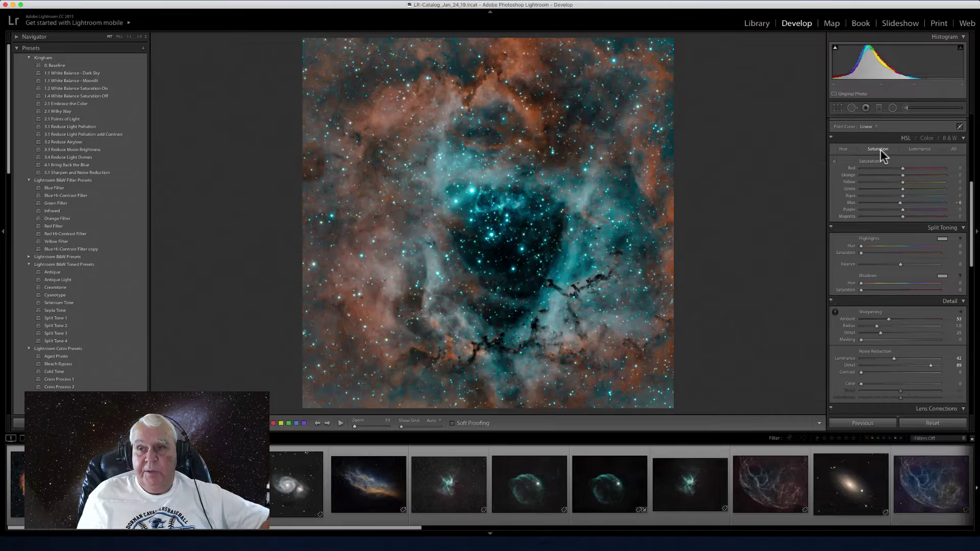
click(913, 148)
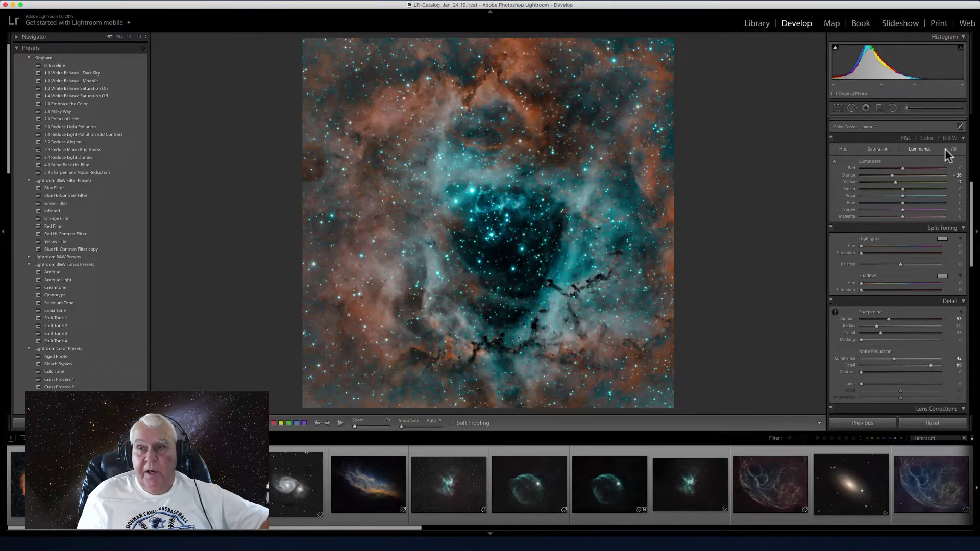
click(843, 149)
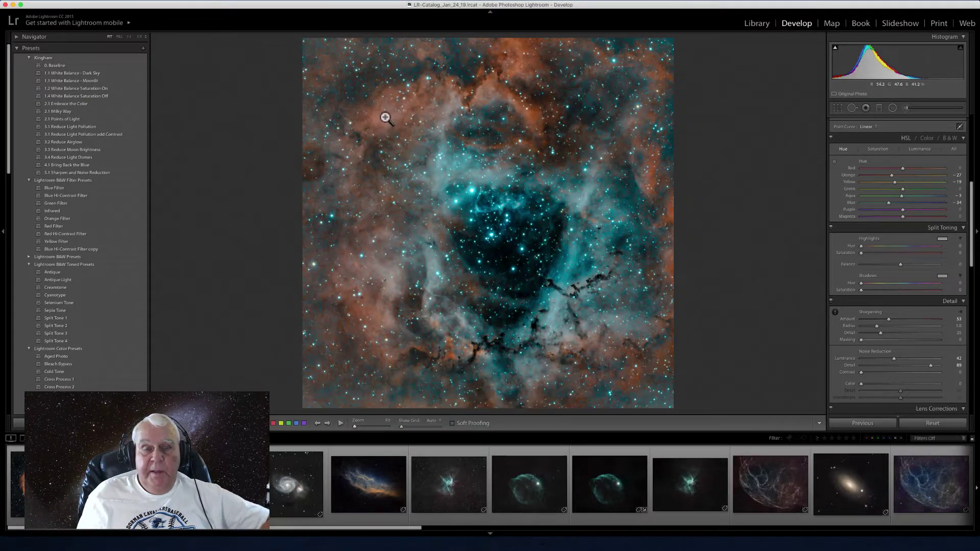
click(834, 161)
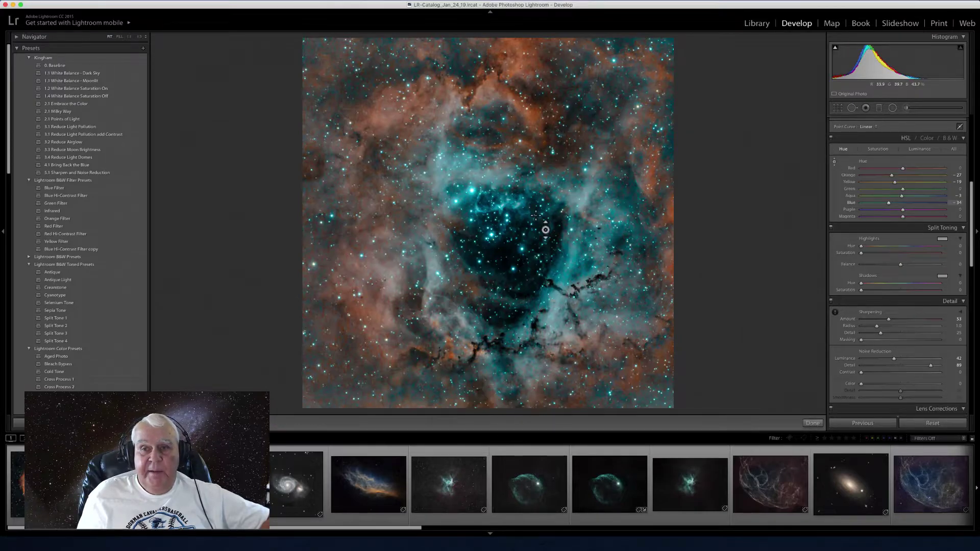
click(379, 119)
mouse_move(379, 117)
mouse_down()
mouse_move(397, 206)
mouse_move(384, 116)
mouse_up()
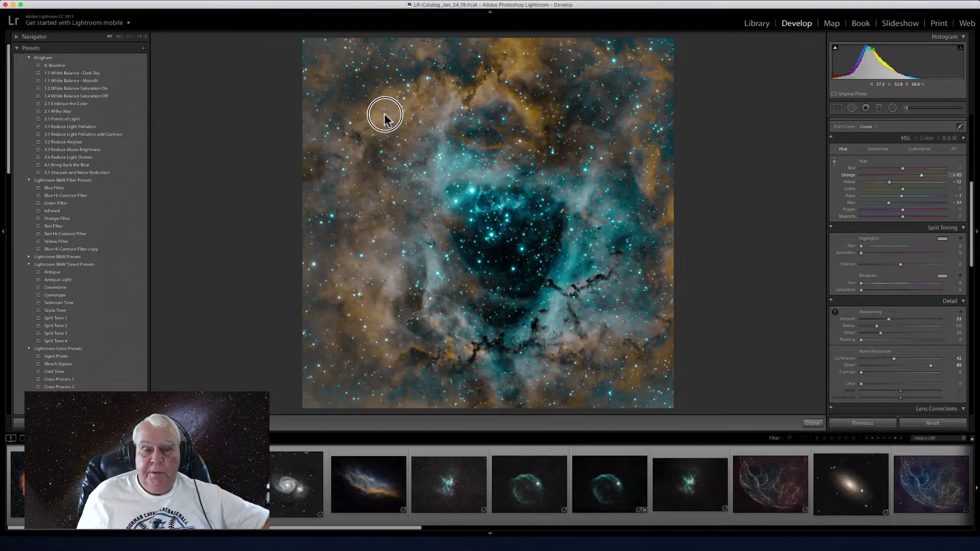
drag(385, 118, 408, 144)
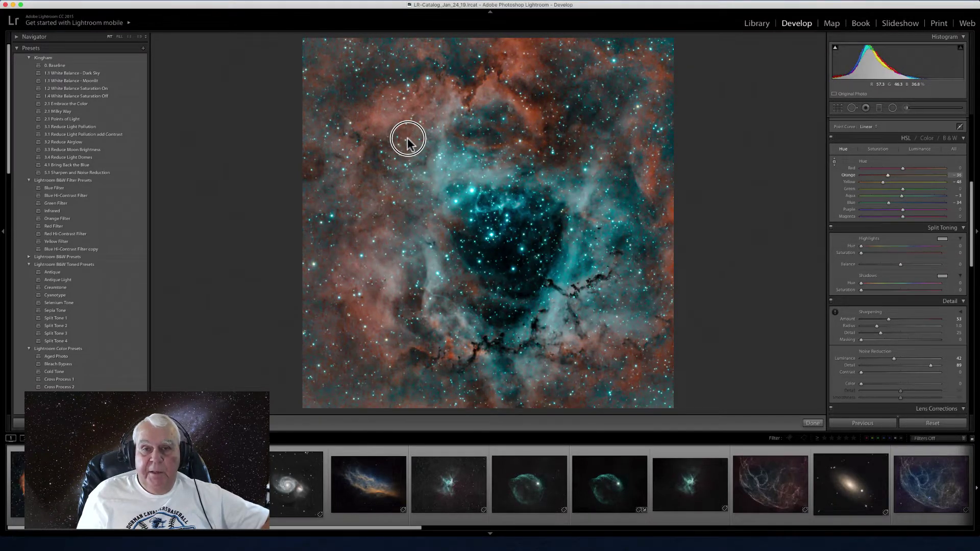
drag(408, 142, 423, 100)
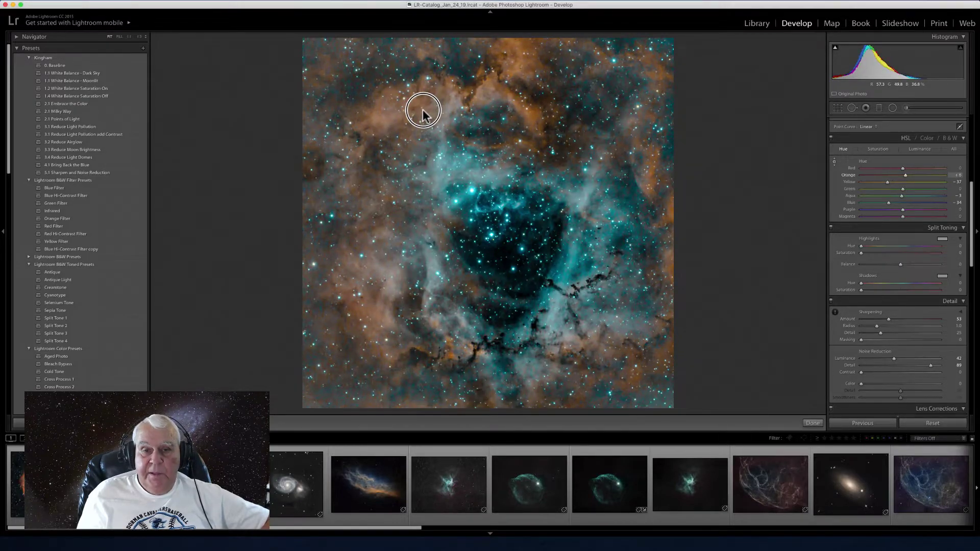
drag(427, 105, 426, 96)
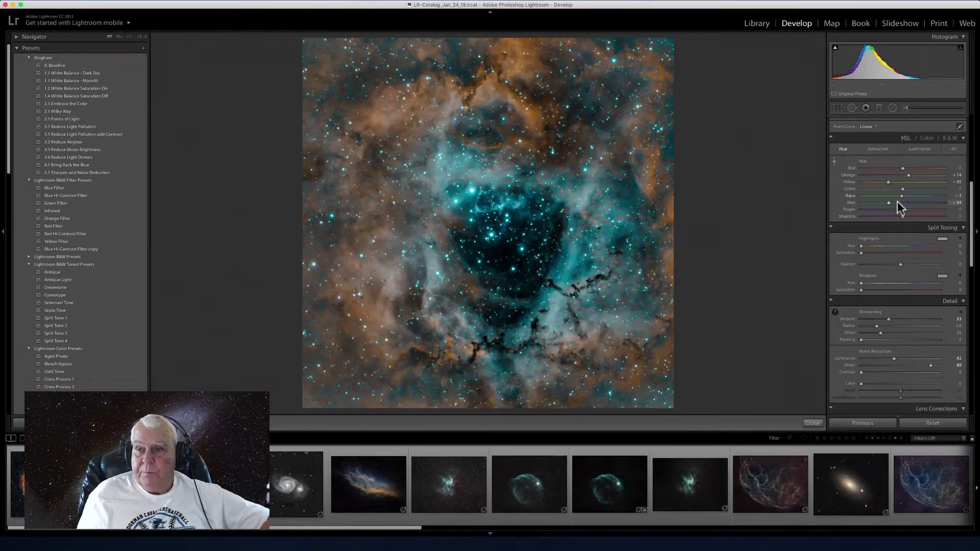
Raise the orange clouds' saturation to Orange +51 with the targeted adjustment tool.
click(877, 149)
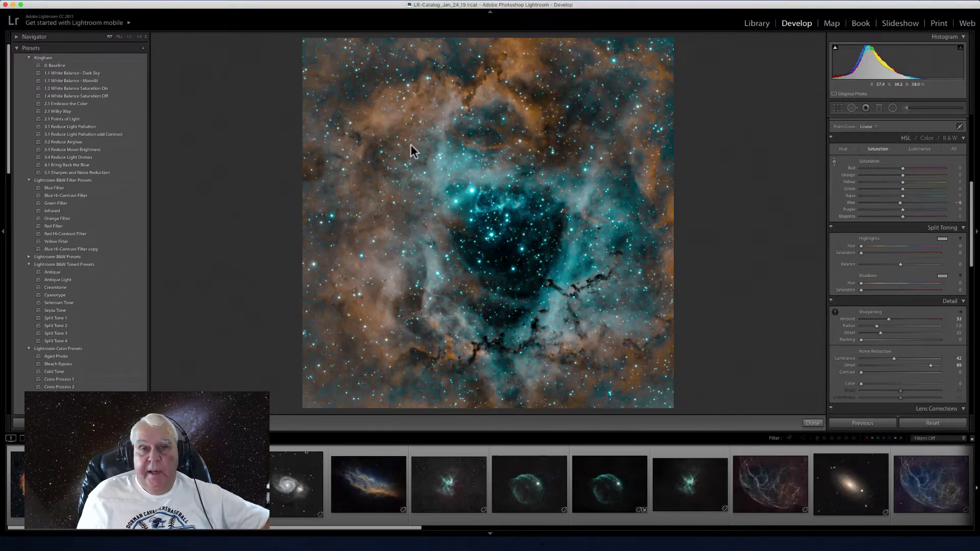
click(833, 161)
click(834, 161)
mouse_move(383, 119)
mouse_down()
mouse_move(383, 78)
mouse_move(396, 199)
mouse_move(393, 110)
mouse_move(394, 131)
mouse_up()
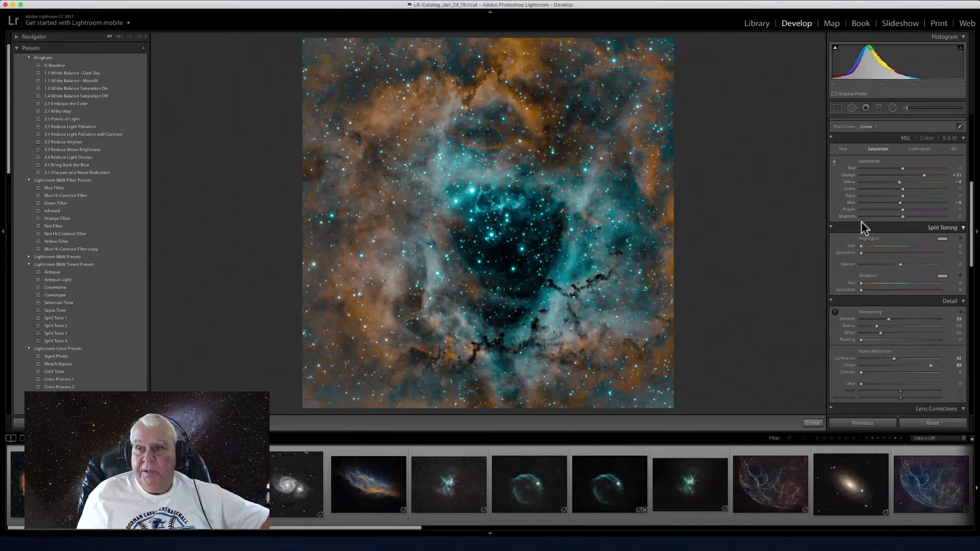
Try brightening the teal gas beside the dark core, and set its luminance to Blue -17 and Aqua -2 with targeted adjustment.
click(925, 148)
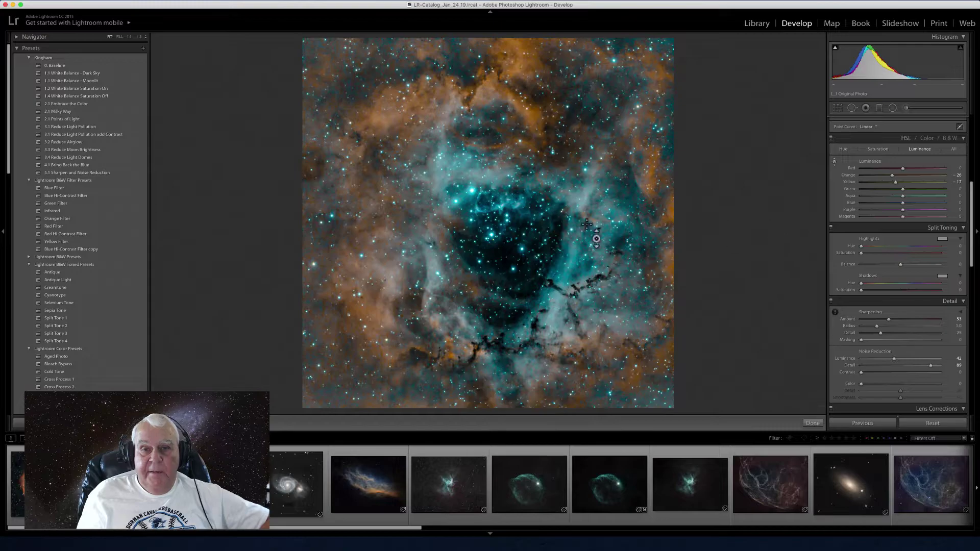
drag(439, 175, 437, 153)
drag(439, 175, 433, 151)
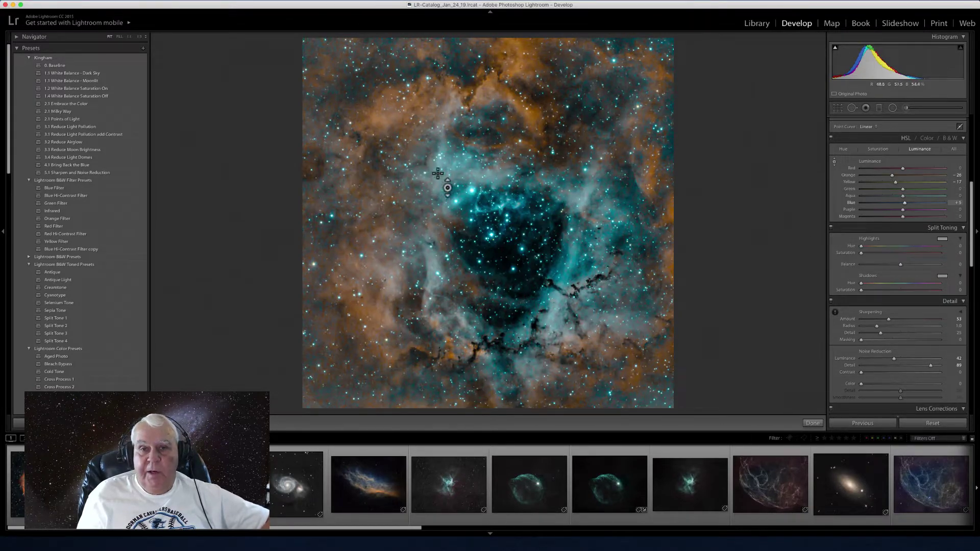
mouse_move(440, 175)
mouse_down()
mouse_move(446, 139)
mouse_move(441, 177)
mouse_up()
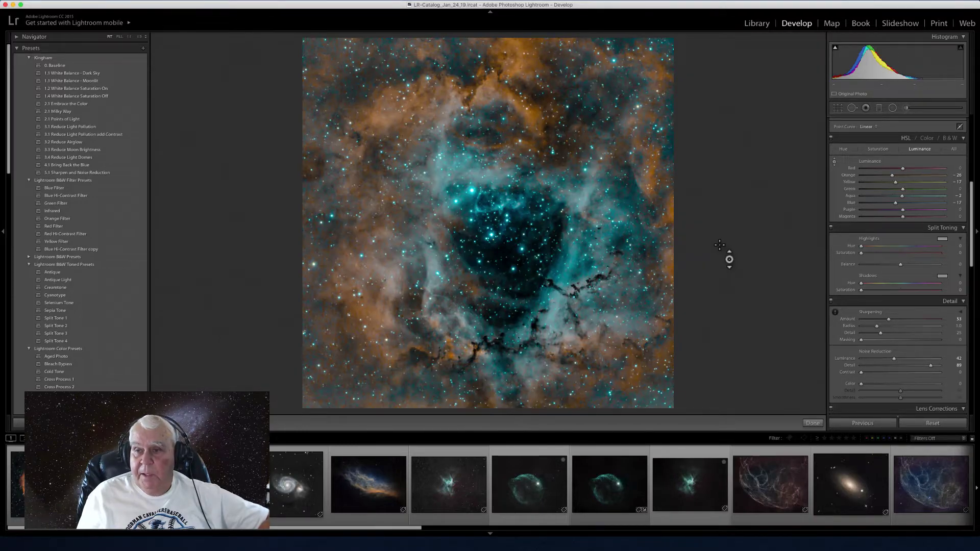
Use targeted adjustment on the teal gas to lower the Blue luminance to -43 and shift the Blue hue to -73.
mouse_move(971, 212)
mouse_down()
mouse_move(970, 176)
mouse_move(971, 214)
mouse_up()
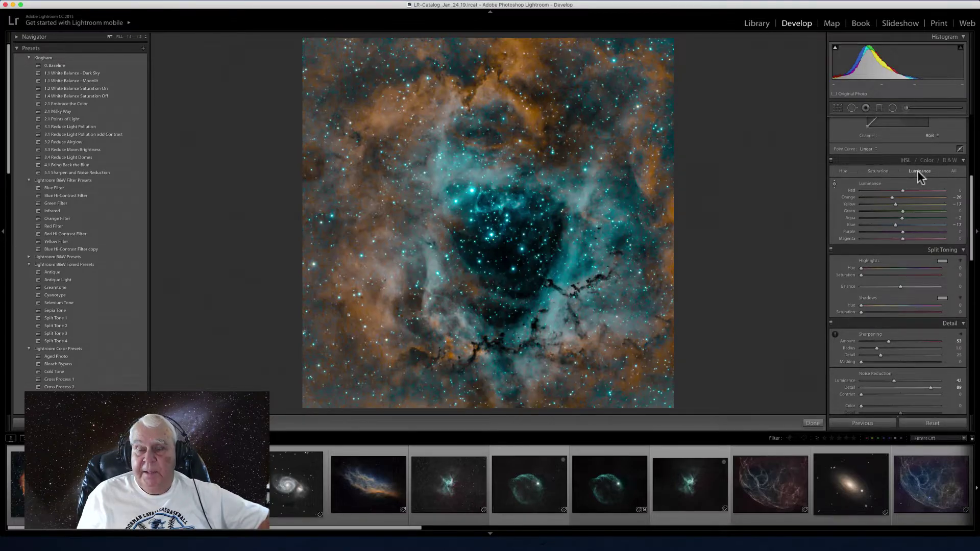
click(835, 183)
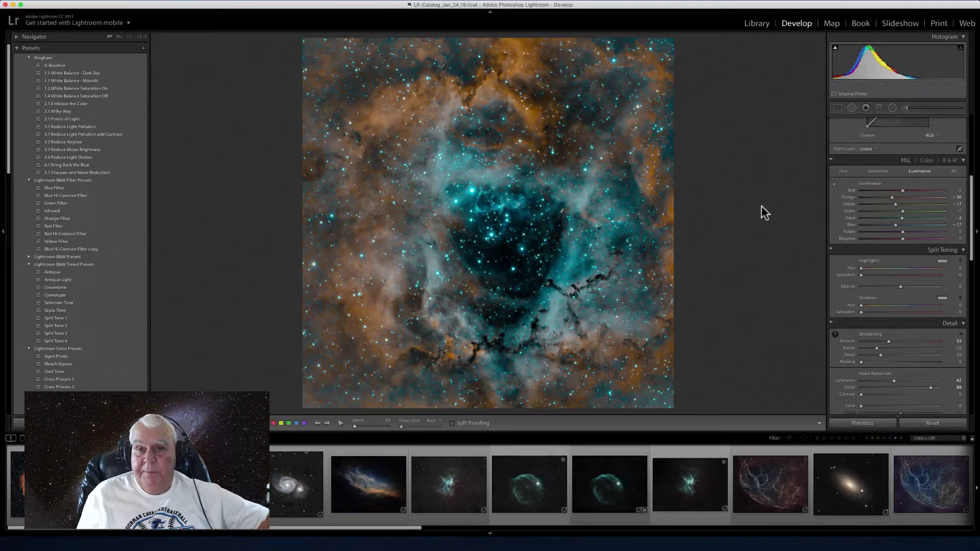
click(834, 184)
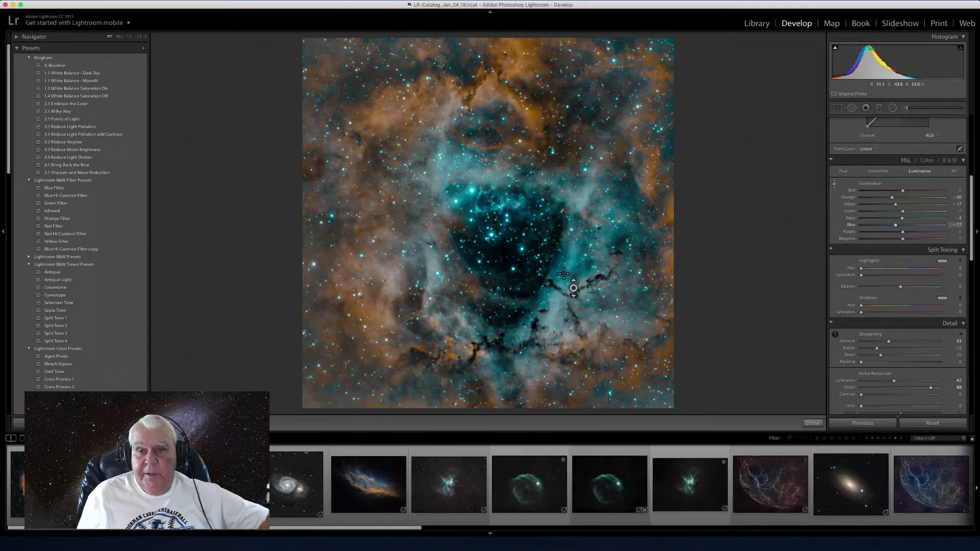
click(570, 256)
mouse_move(570, 256)
mouse_down()
mouse_move(568, 267)
mouse_move(577, 230)
mouse_move(574, 251)
mouse_up()
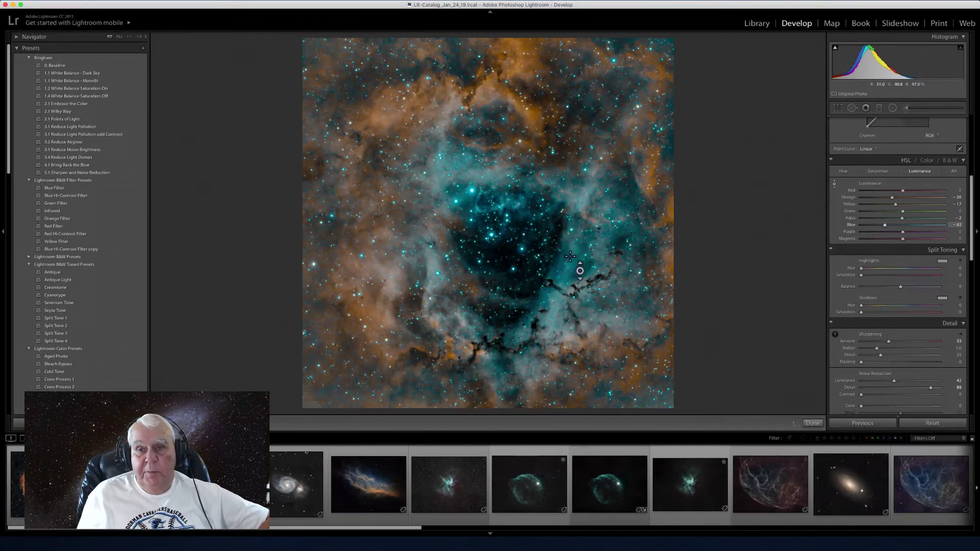
click(843, 171)
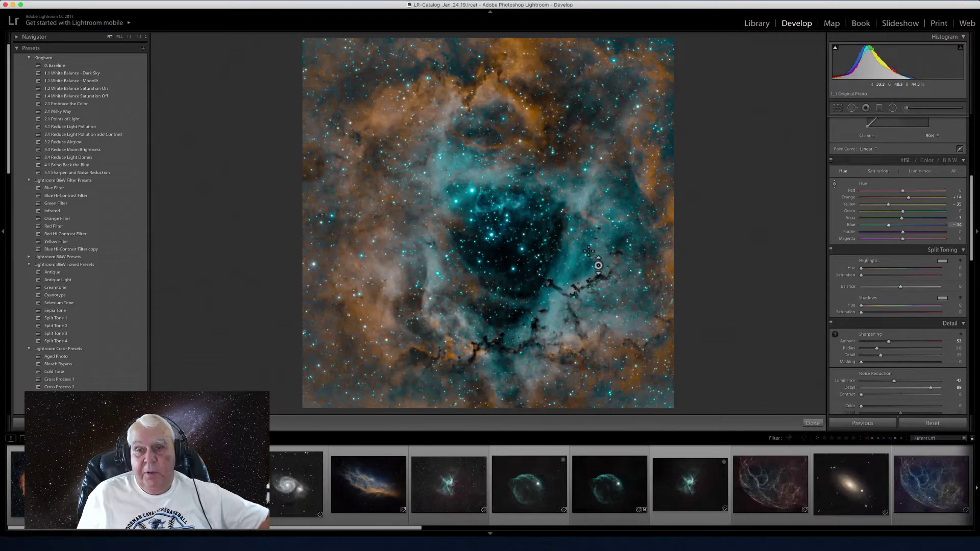
drag(573, 254, 585, 234)
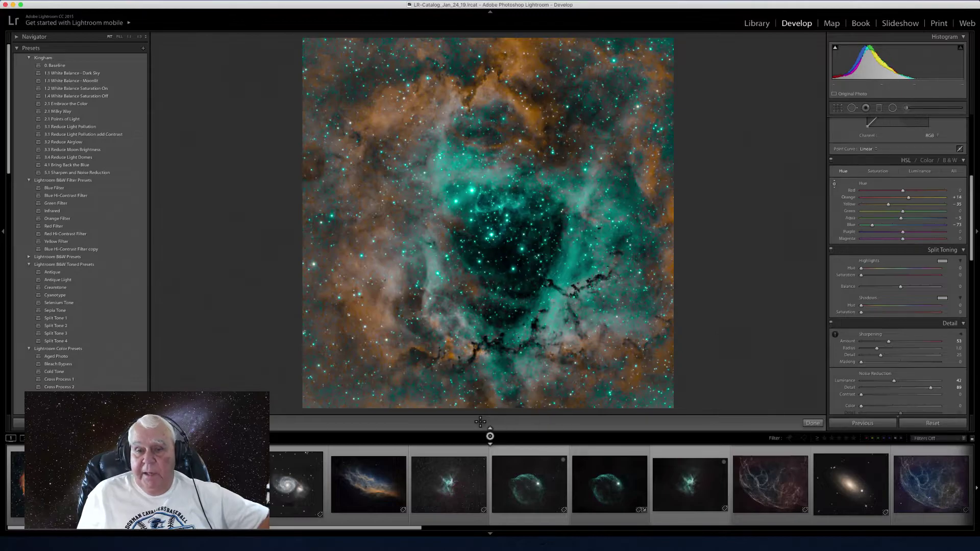
Reset all Develop adjustments on the nebula photo and go to the Sharpening settings in the Detail section.
click(939, 422)
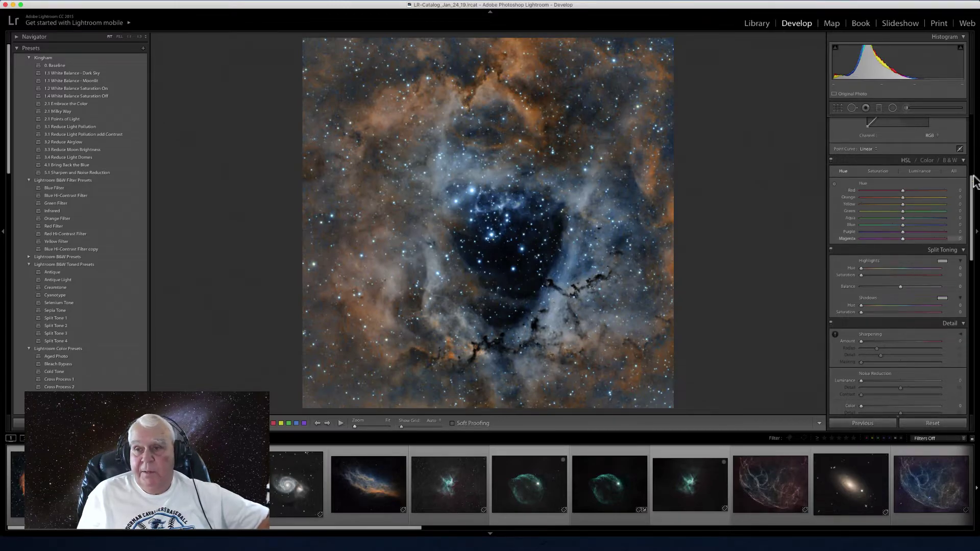
drag(971, 199, 971, 276)
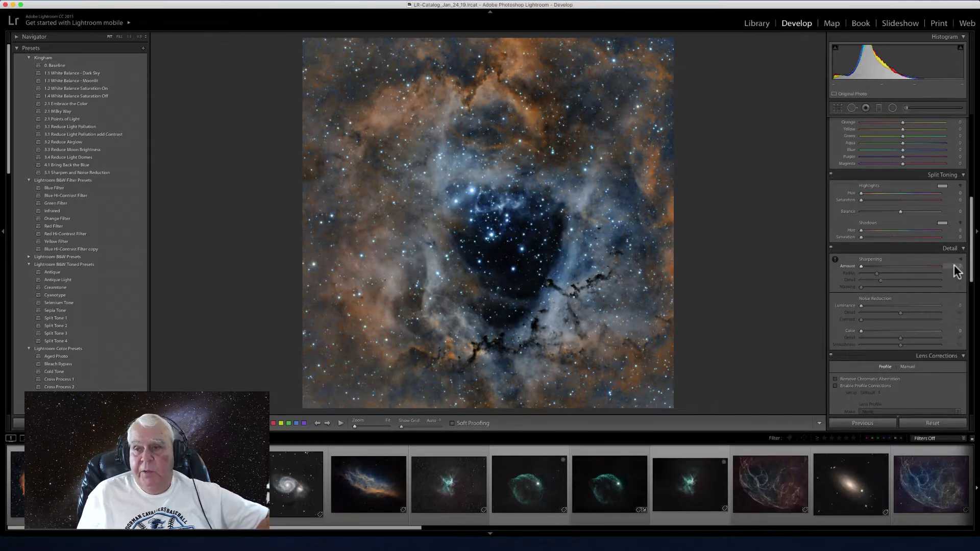
drag(971, 260, 967, 279)
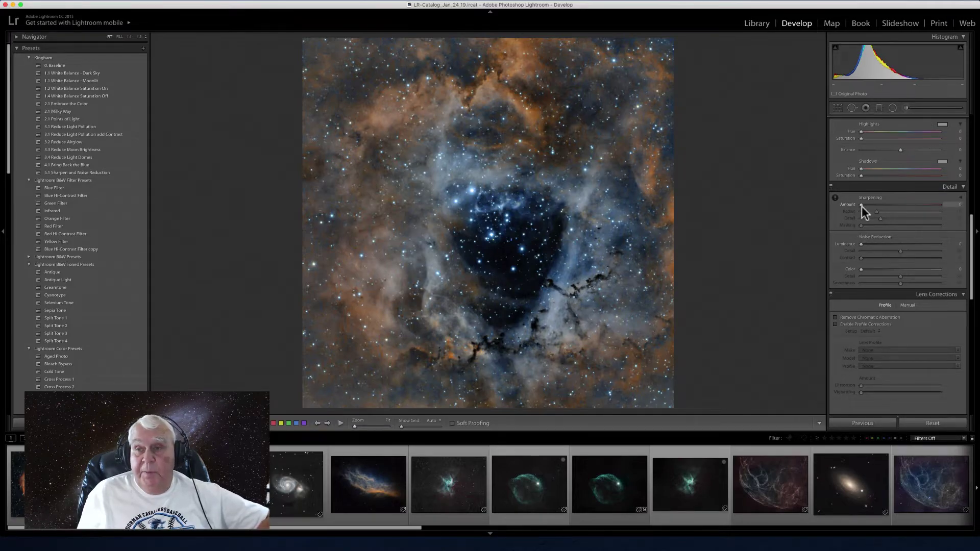
Sharpen the nebula photo with an Amount of 56 and a Detail of 41.
drag(861, 204, 907, 199)
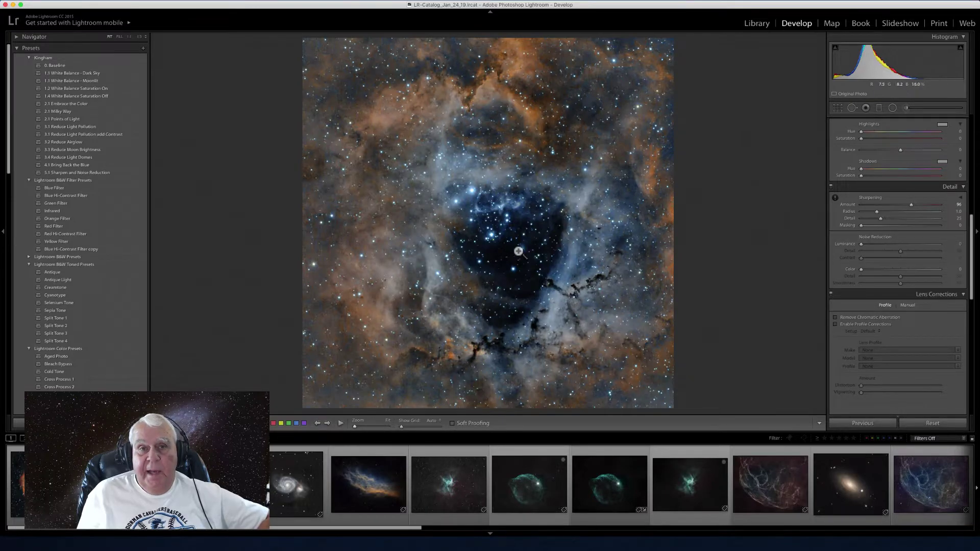
drag(910, 204, 883, 204)
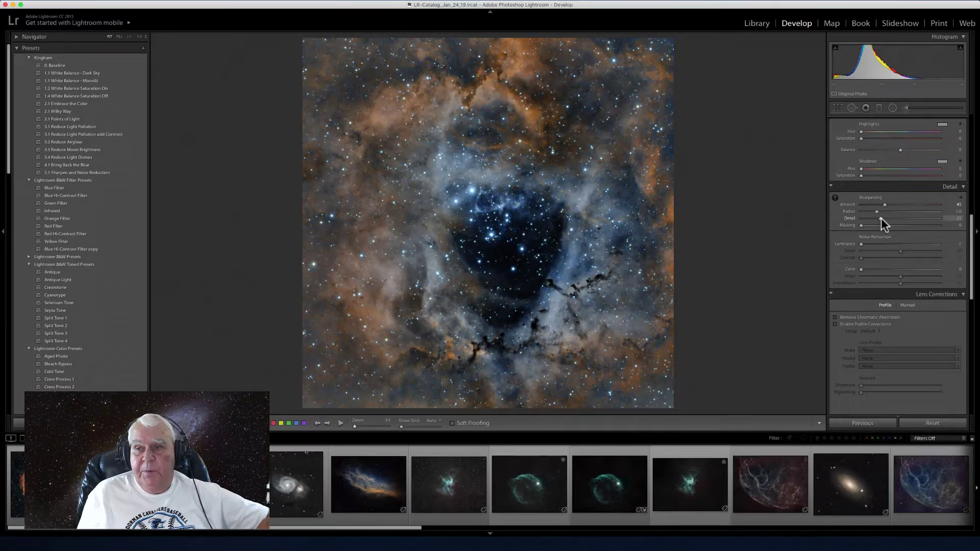
drag(881, 218, 887, 219)
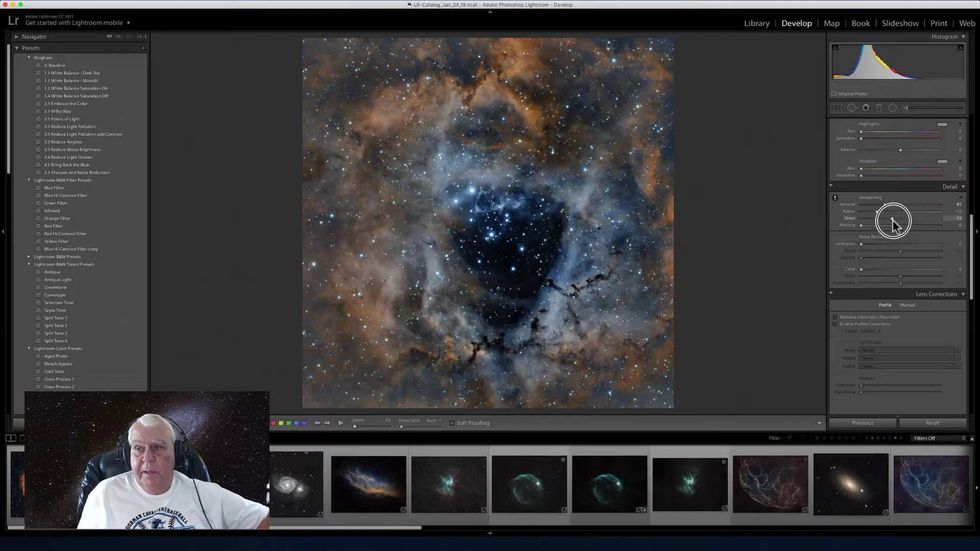
drag(892, 220, 900, 204)
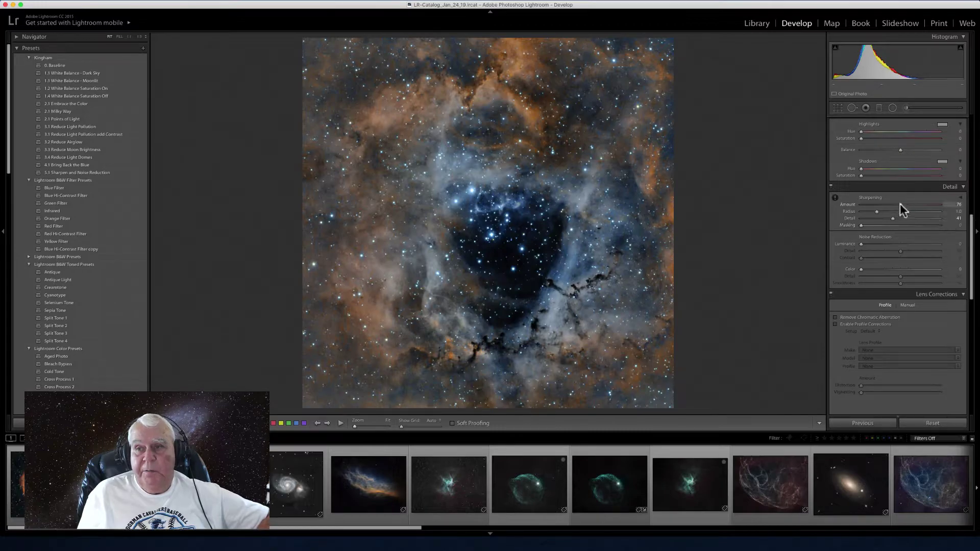
drag(899, 203, 889, 204)
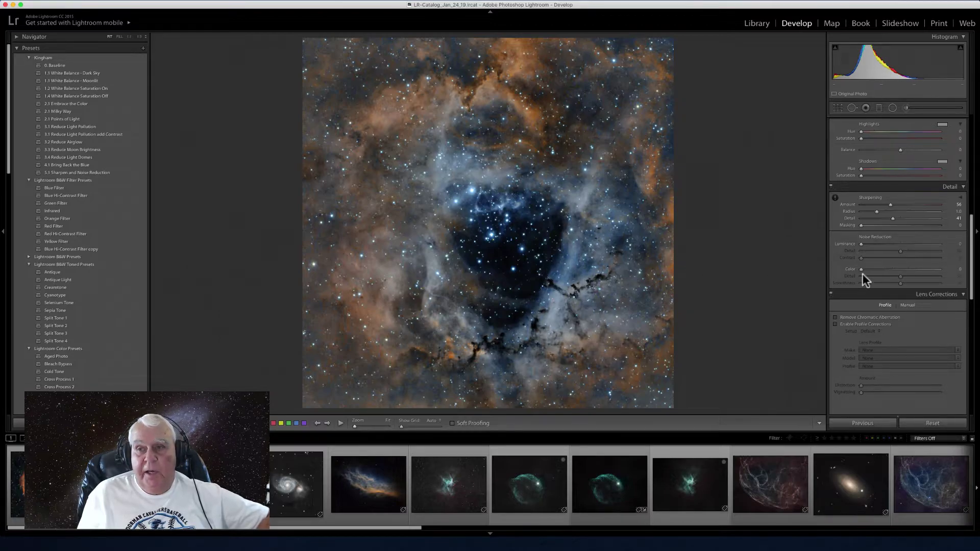
Try several luminance noise reduction strengths on the nebula photo and set Luminance to 13.
click(861, 243)
drag(861, 243, 900, 244)
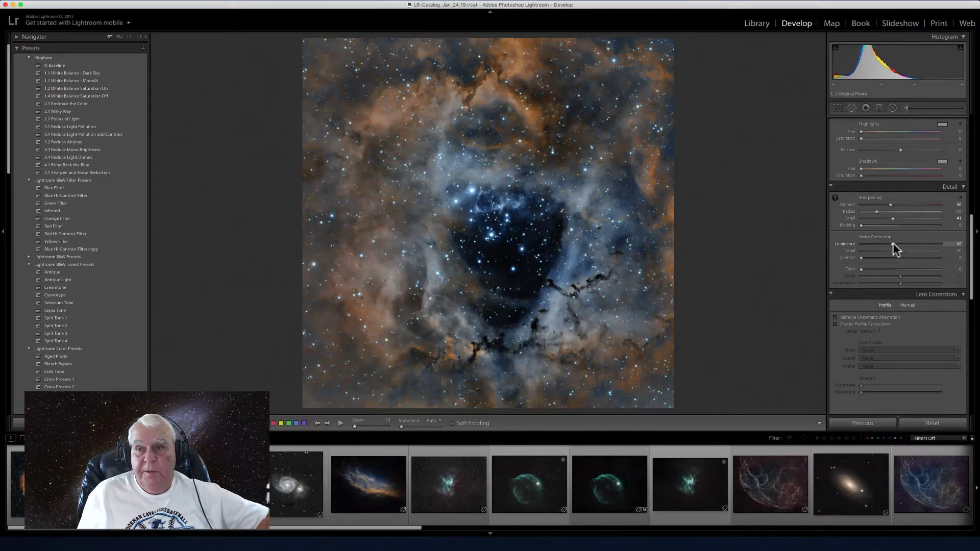
drag(889, 244, 886, 246)
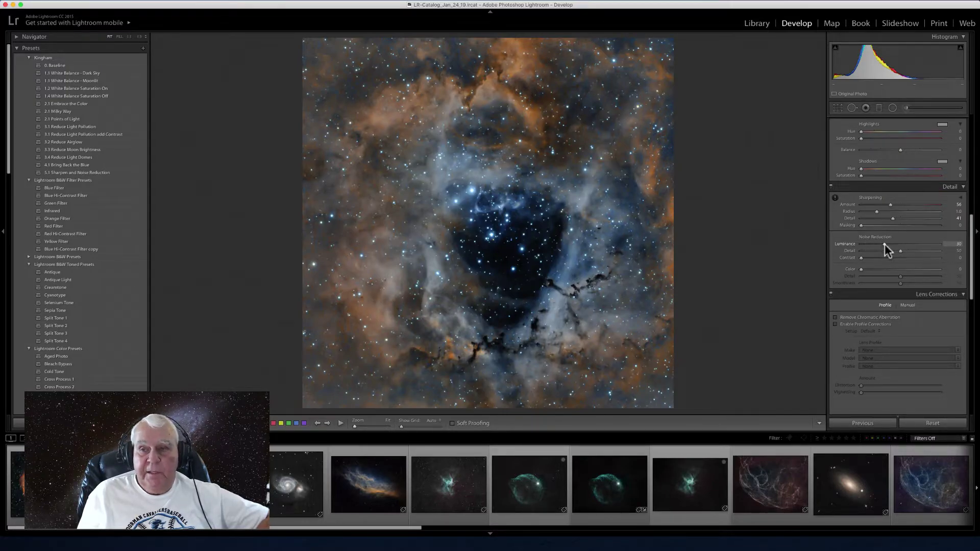
drag(885, 244, 878, 246)
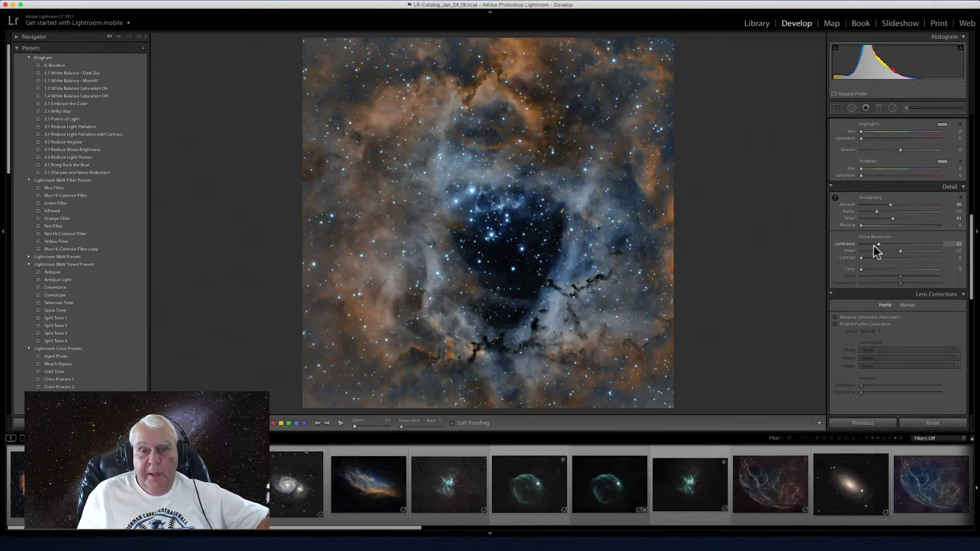
drag(877, 243, 876, 245)
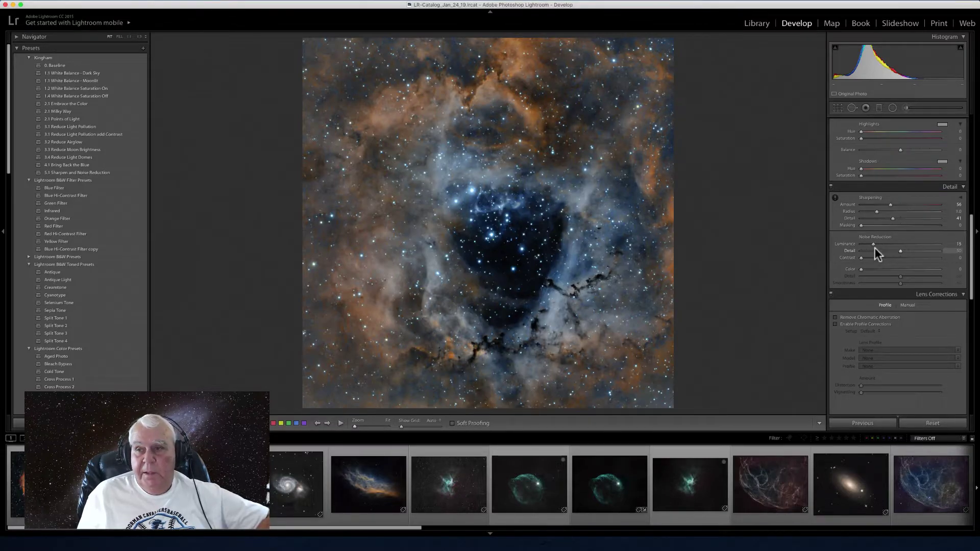
drag(873, 243, 872, 244)
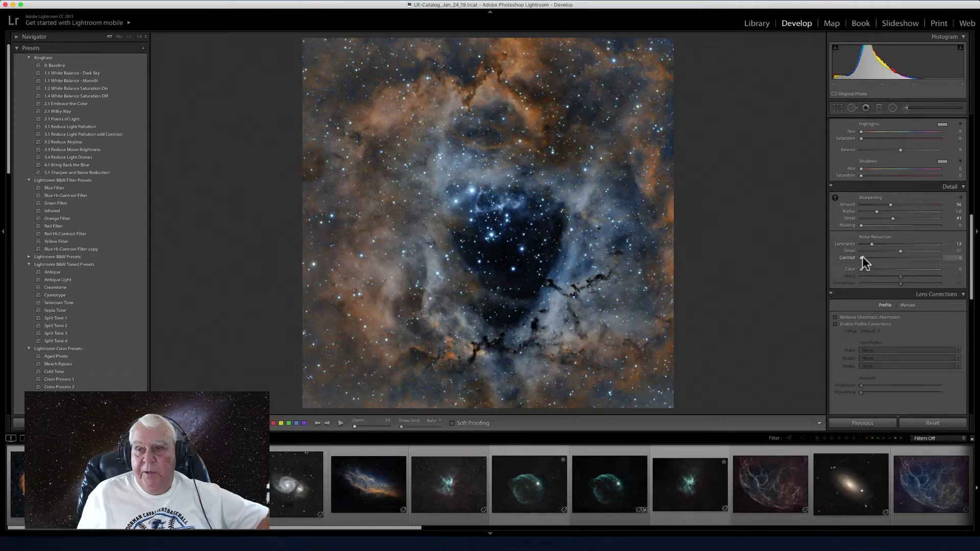
Set luminance noise reduction Contrast to 22, and colour noise reduction to Color 32, Detail 47 and Smoothness 27.
drag(870, 261, 882, 259)
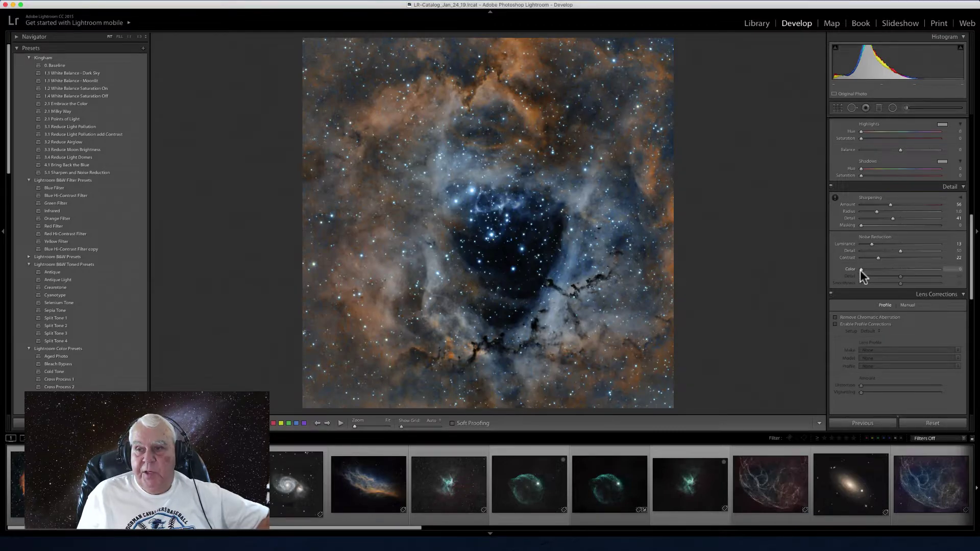
drag(860, 269, 884, 269)
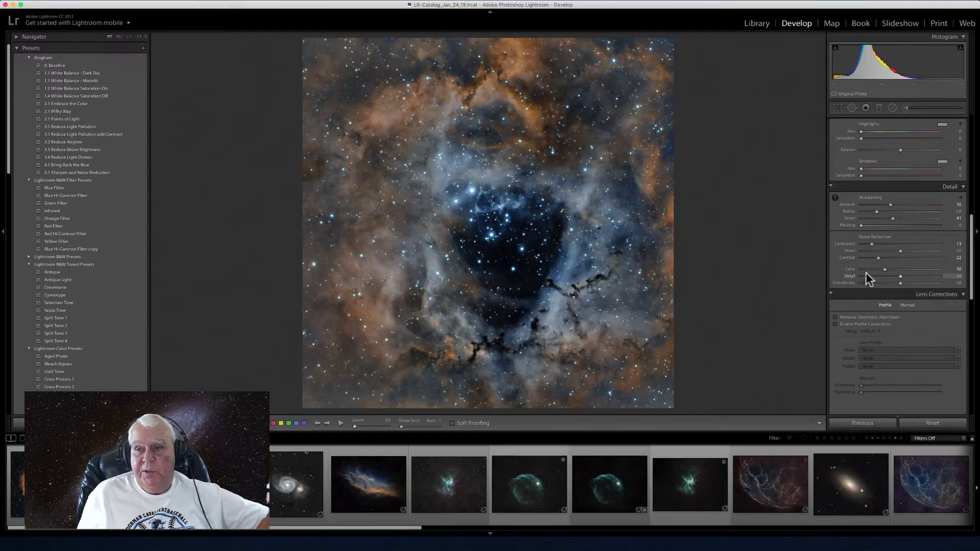
drag(886, 271, 889, 269)
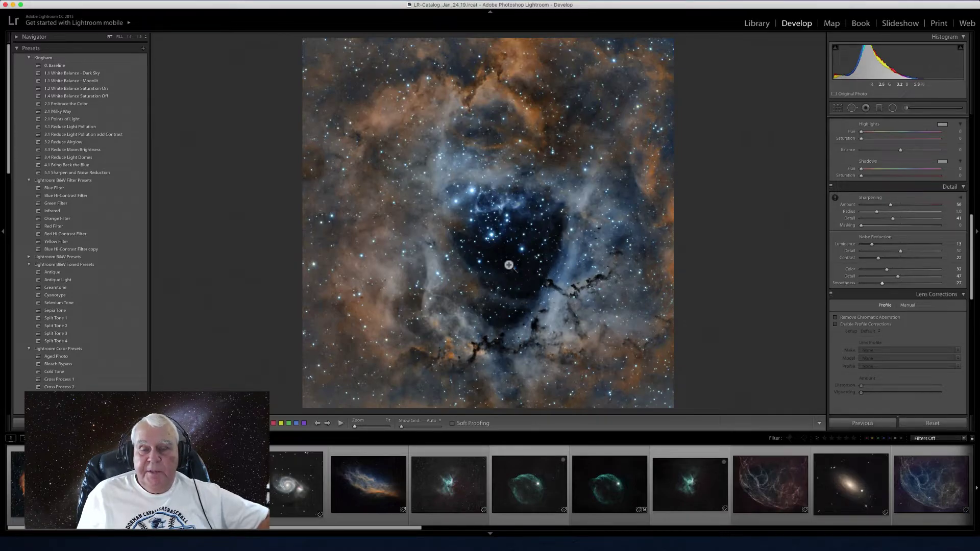
Raise the Dehaze amount slightly in the Effects settings.
drag(970, 257, 972, 390)
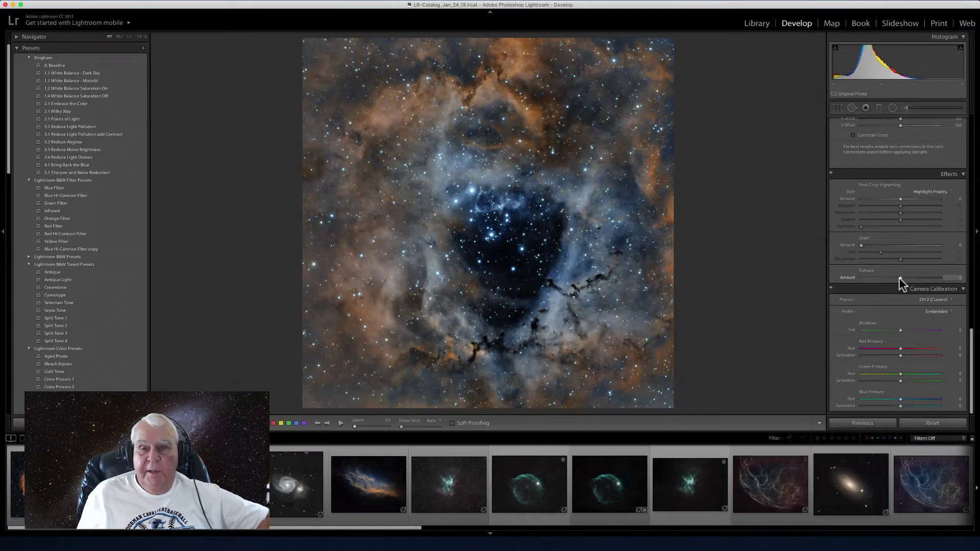
mouse_move(899, 278)
mouse_down()
mouse_move(929, 279)
mouse_move(882, 280)
mouse_move(913, 280)
mouse_move(902, 277)
mouse_up()
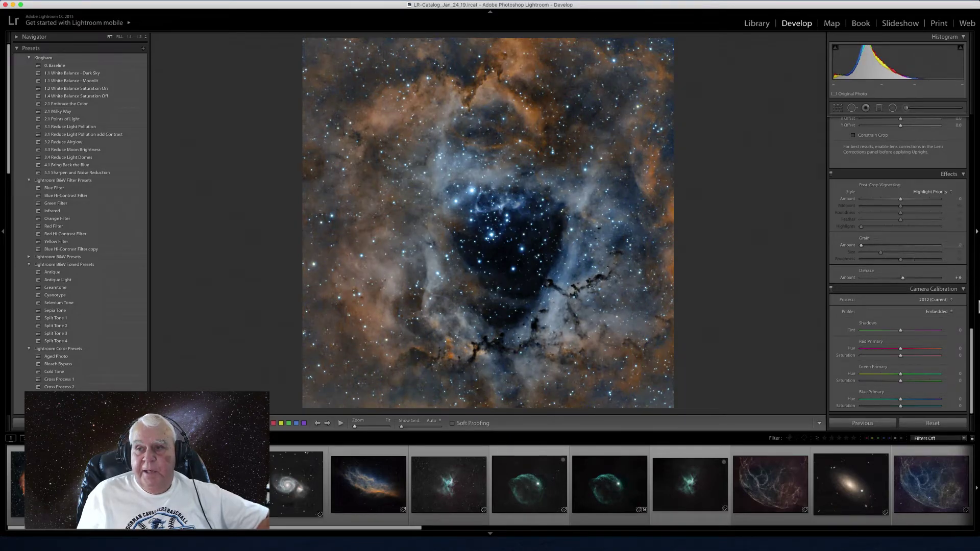
Turn on Remove Chromatic Aberration in the Lens Corrections profile settings.
drag(972, 339, 970, 312)
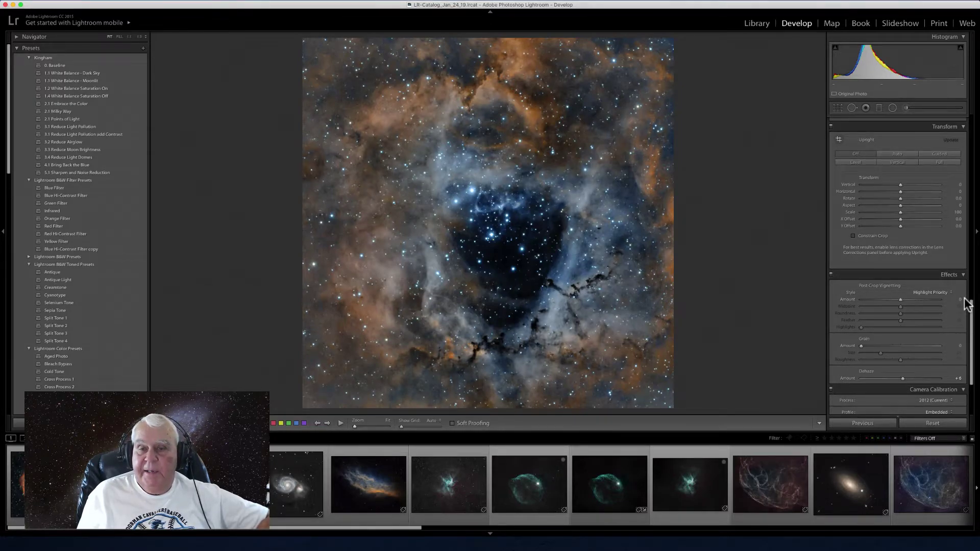
click(969, 306)
drag(969, 306, 968, 298)
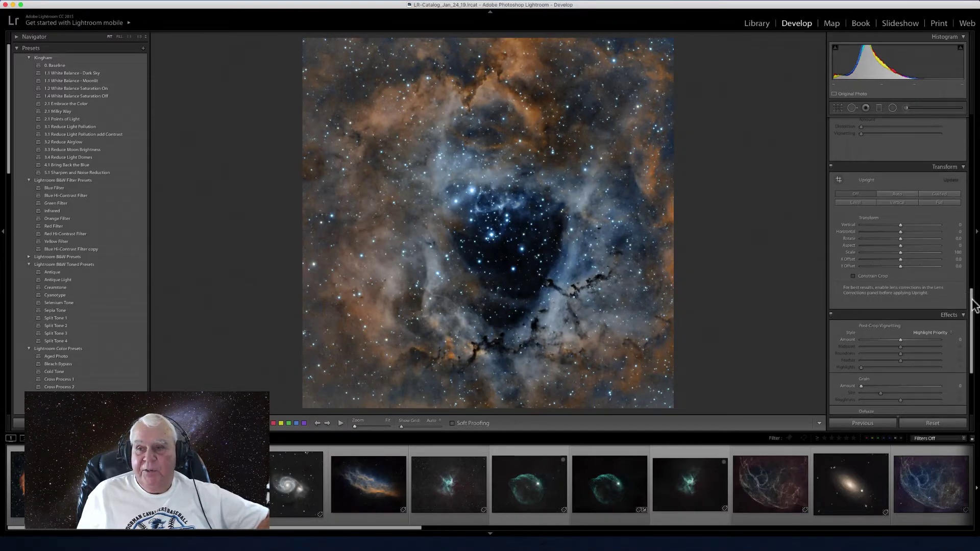
click(969, 299)
drag(969, 298, 973, 267)
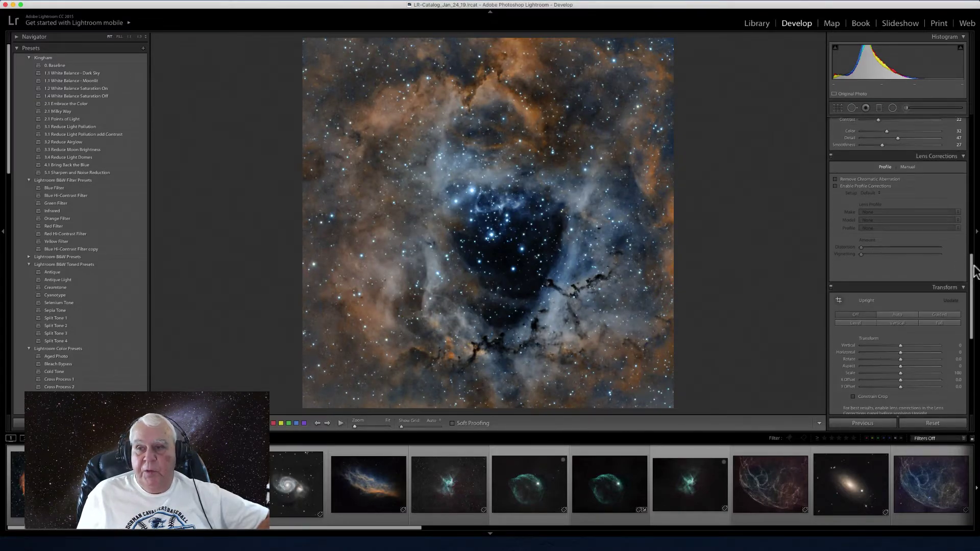
click(834, 179)
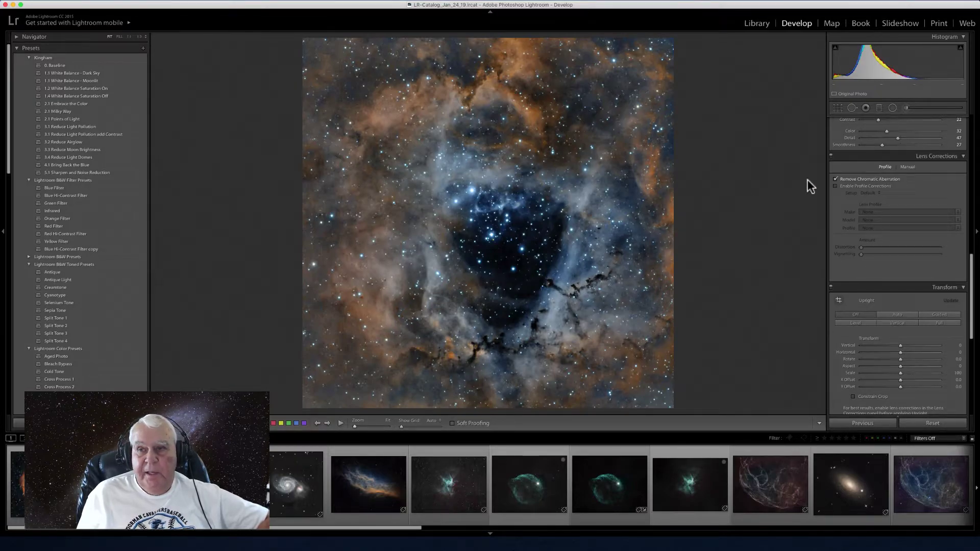
click(835, 179)
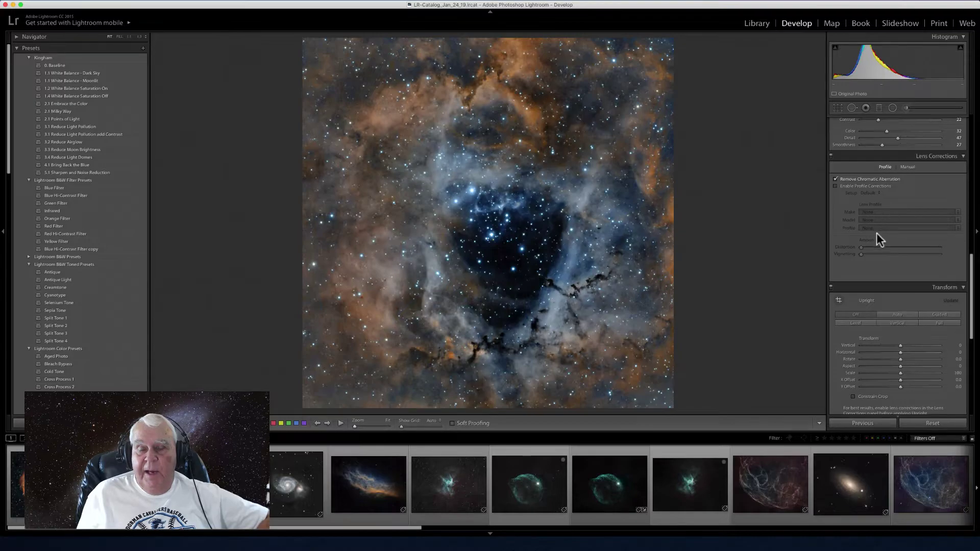
Enable Profile Corrections and view the available lens makes without choosing one.
click(836, 186)
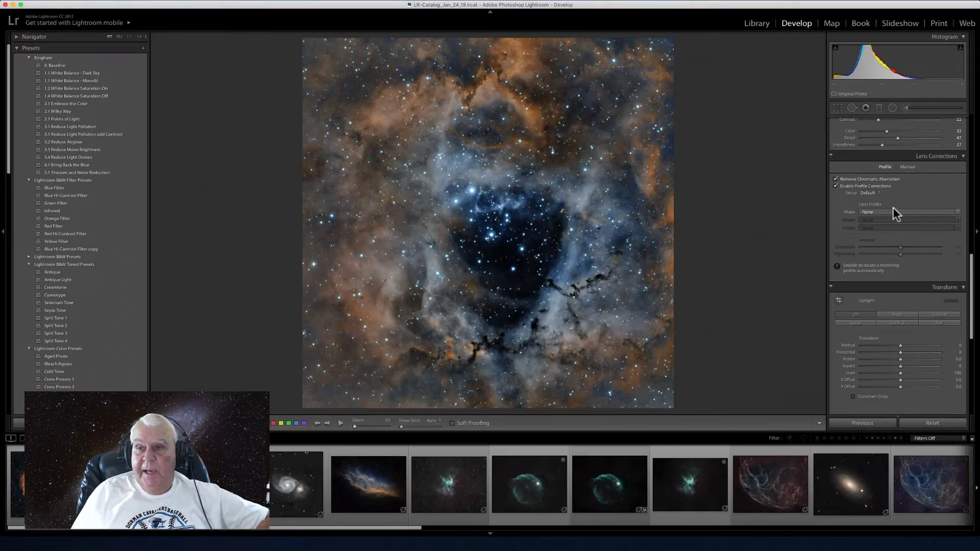
click(959, 213)
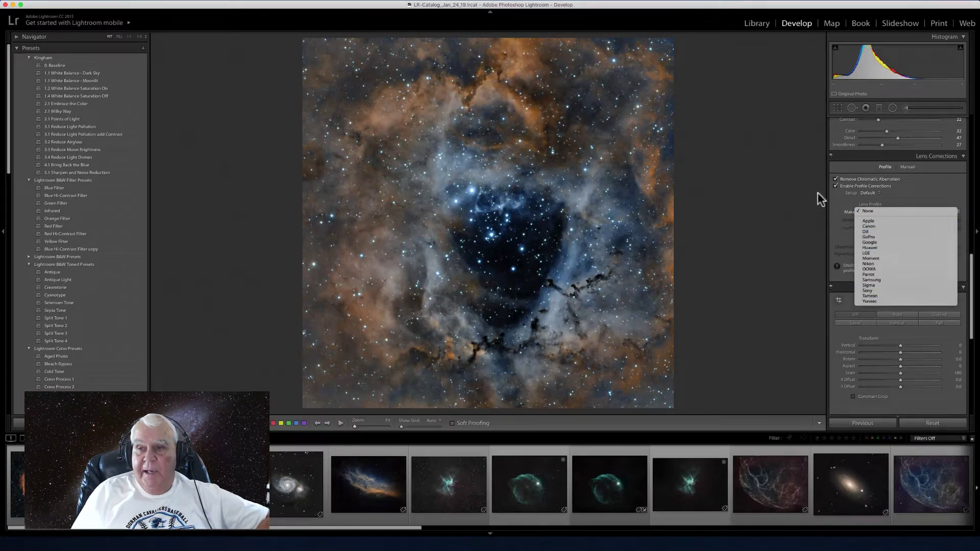
click(834, 194)
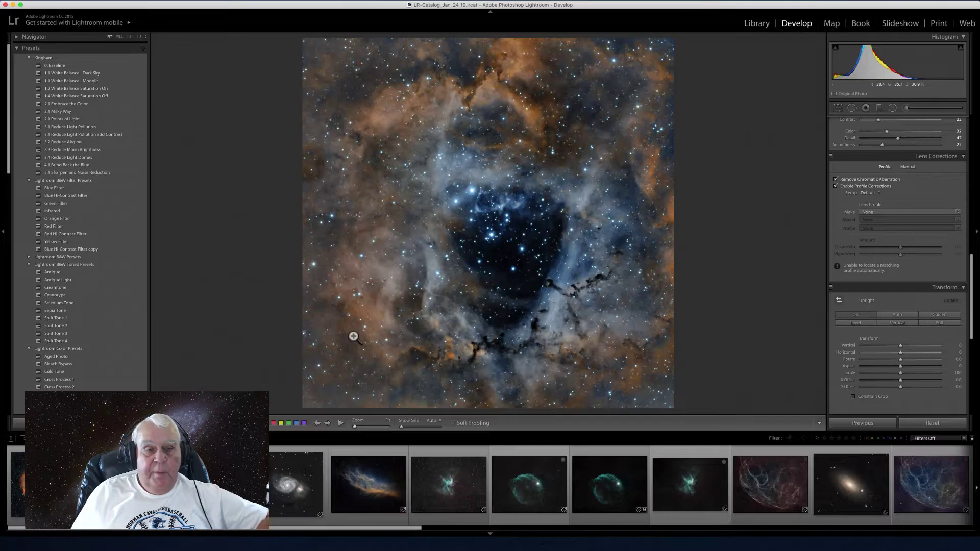
Open the first football photo from the 2022-09-02 Dorman vs Greenwood folder in the Develop module.
click(757, 24)
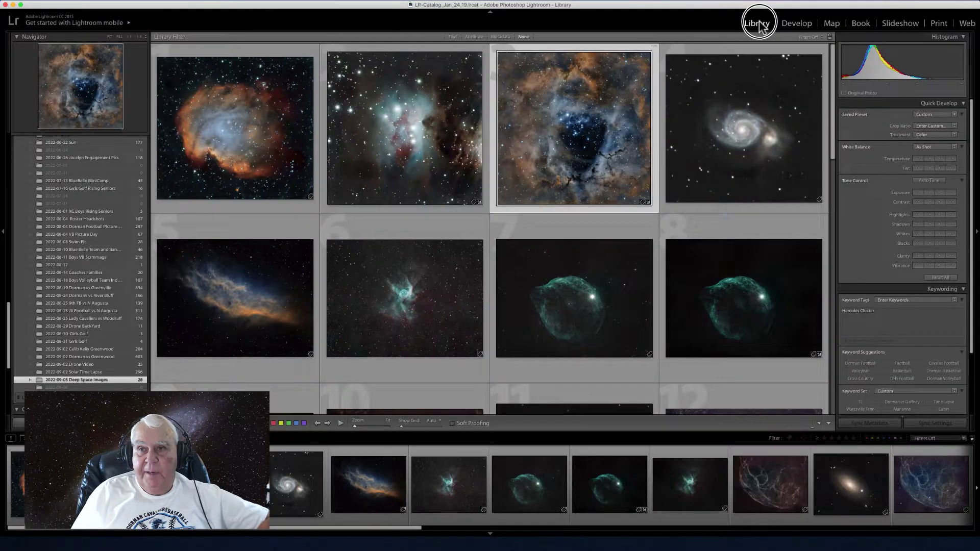
click(73, 357)
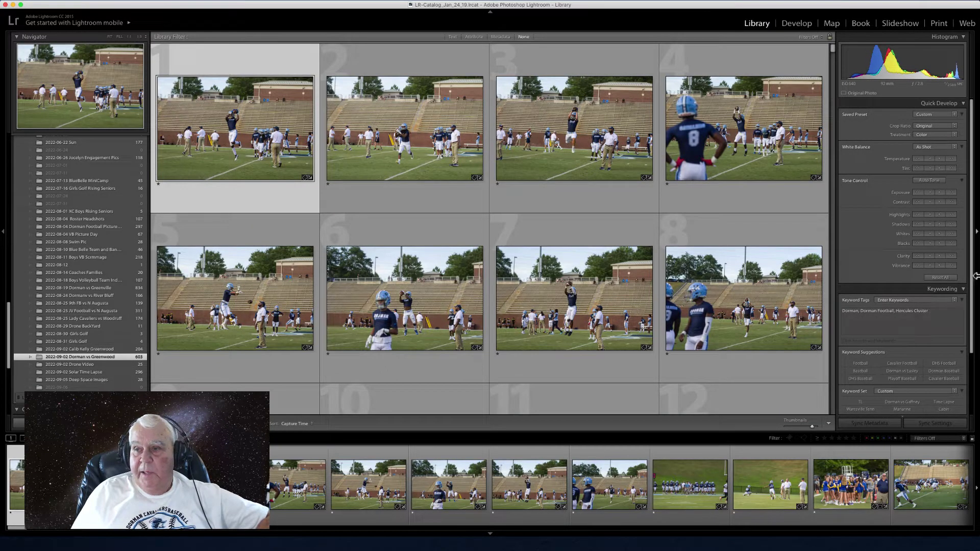
click(968, 307)
drag(968, 307, 962, 405)
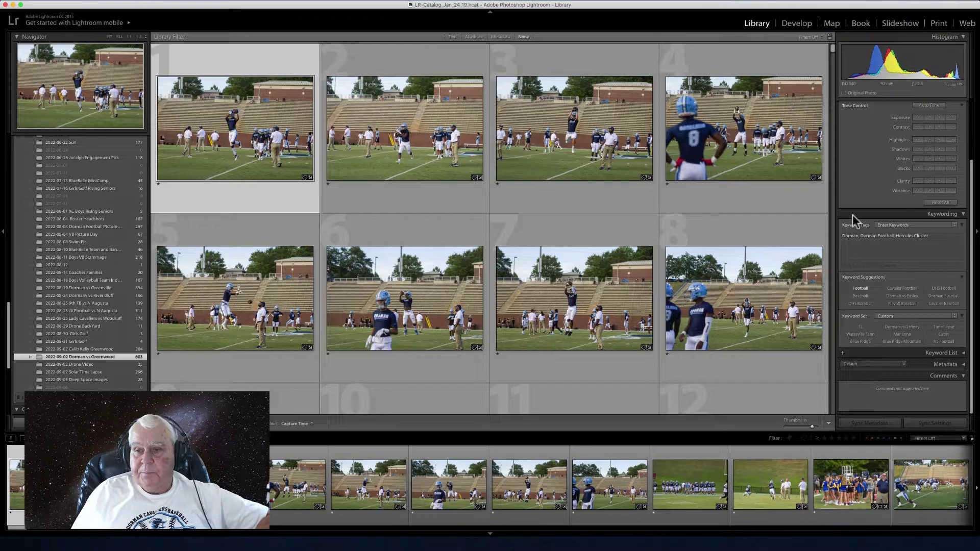
click(795, 24)
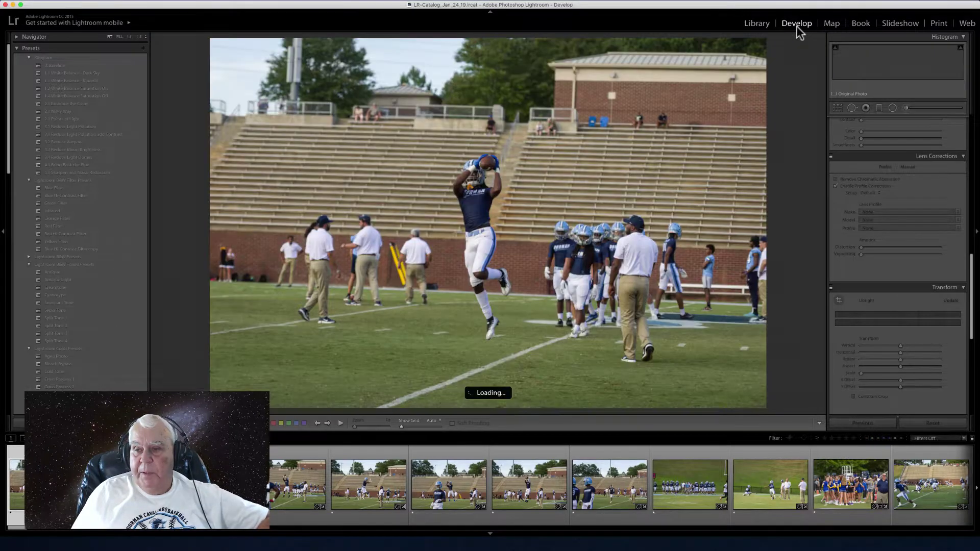
Examine the camera profile choices in the football photo's Camera Calibration settings.
click(969, 296)
drag(969, 298, 964, 422)
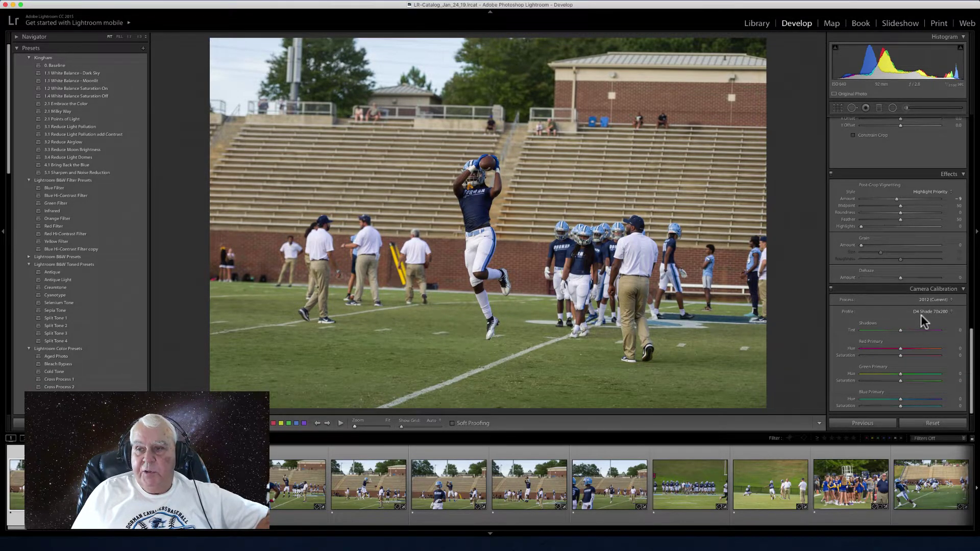
click(952, 314)
click(952, 314)
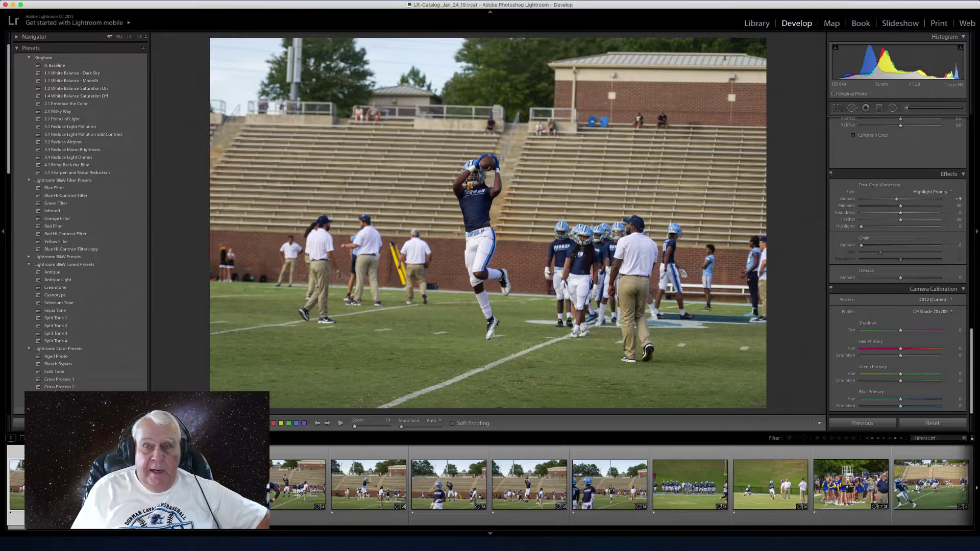
Compare the Library and Develop modules and browse the Develop presets down to the general presets.
click(756, 23)
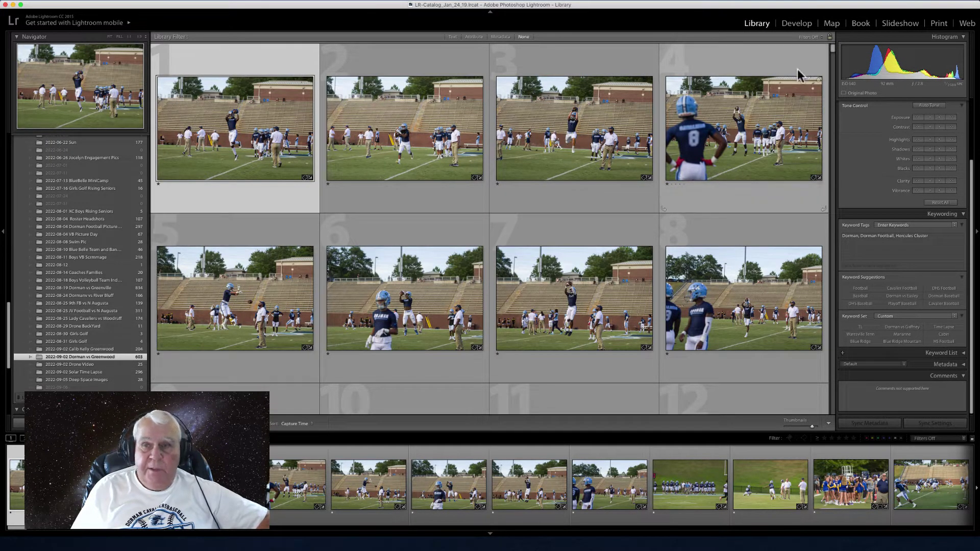
click(796, 24)
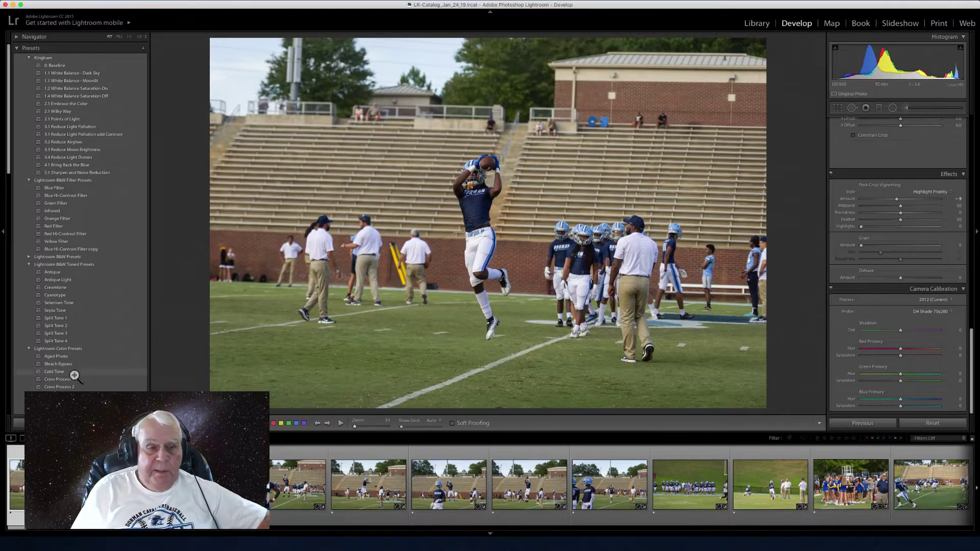
drag(11, 164, 79, 204)
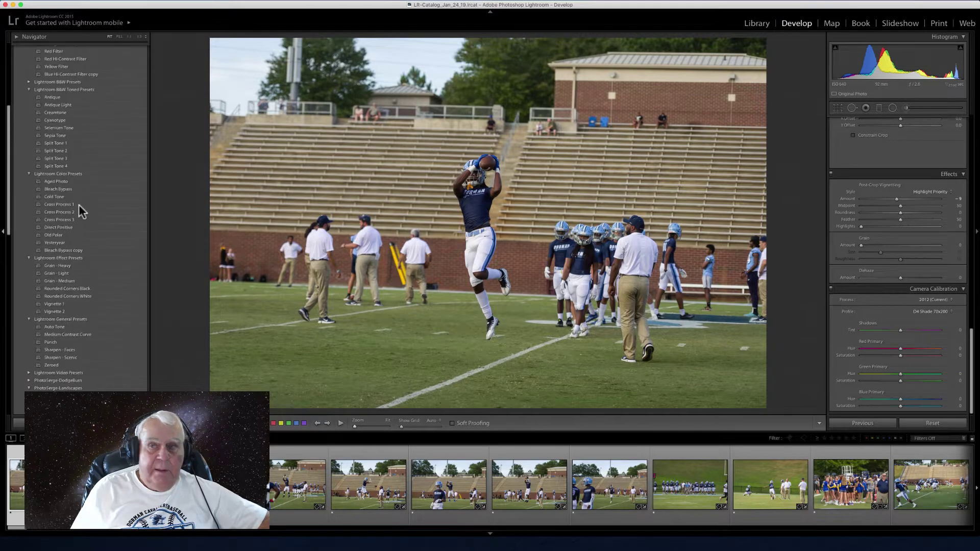
Return to the Library module and open the 2022-09-05 Deep Space Images folder.
click(753, 24)
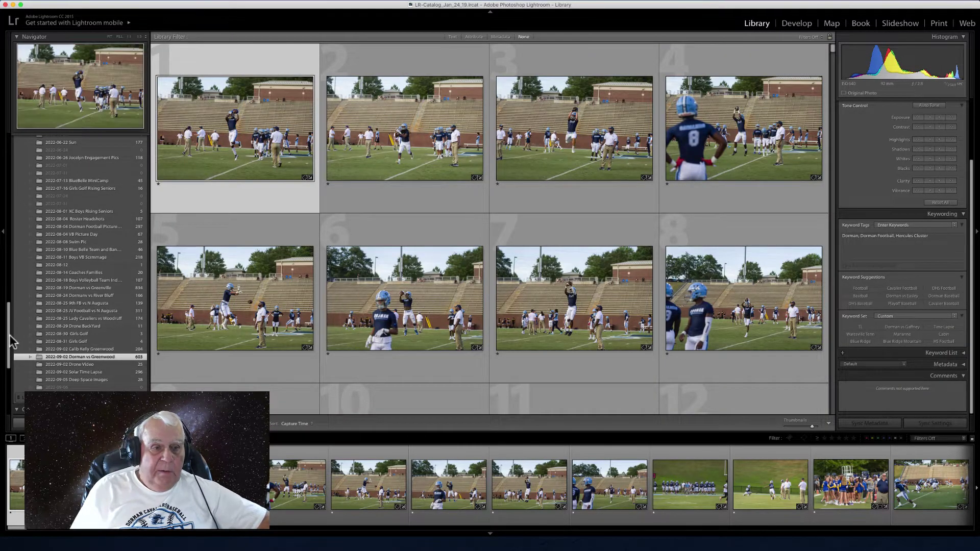
scroll(10, 357, down, 5)
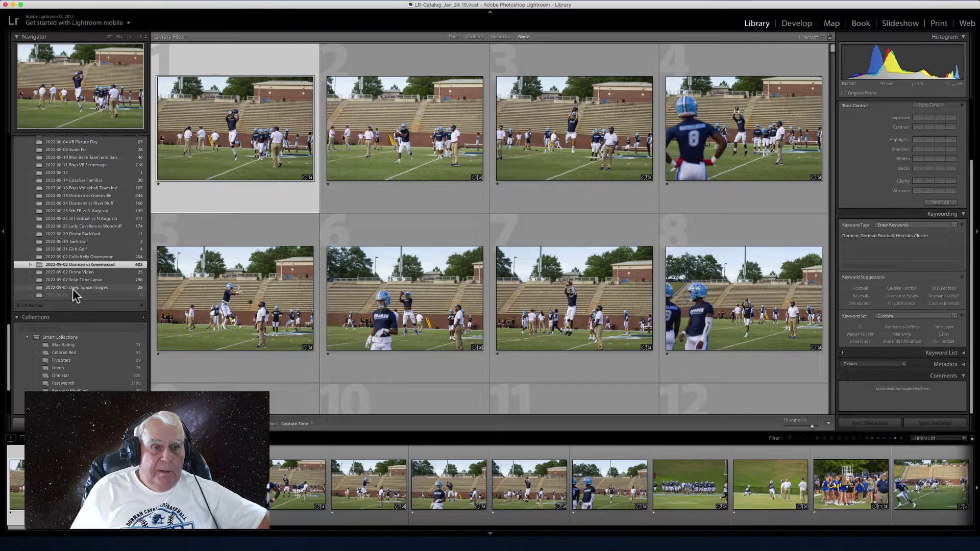
click(73, 289)
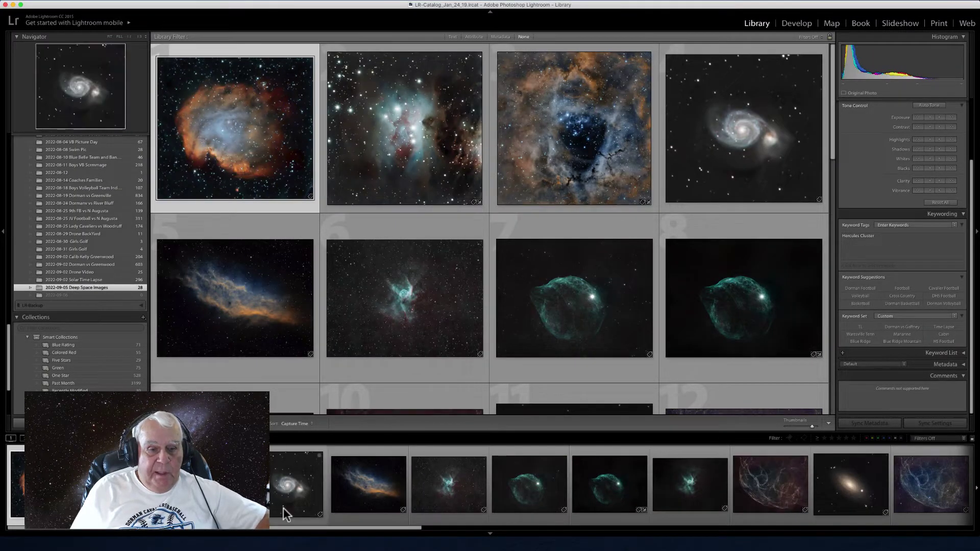
Open the blue Running Man nebula photo from the Develop module in Photoshop 2022 as a copy with Lightroom adjustments.
click(131, 485)
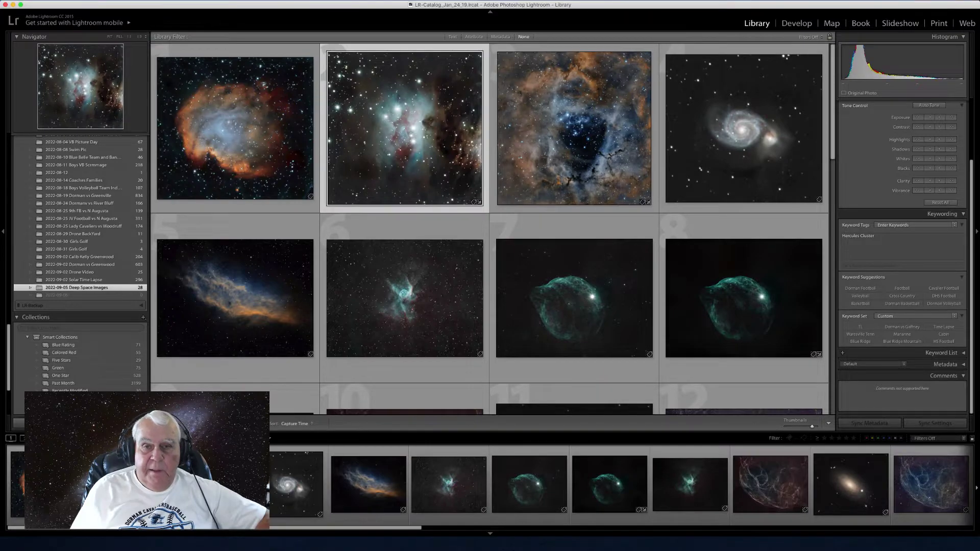
click(788, 23)
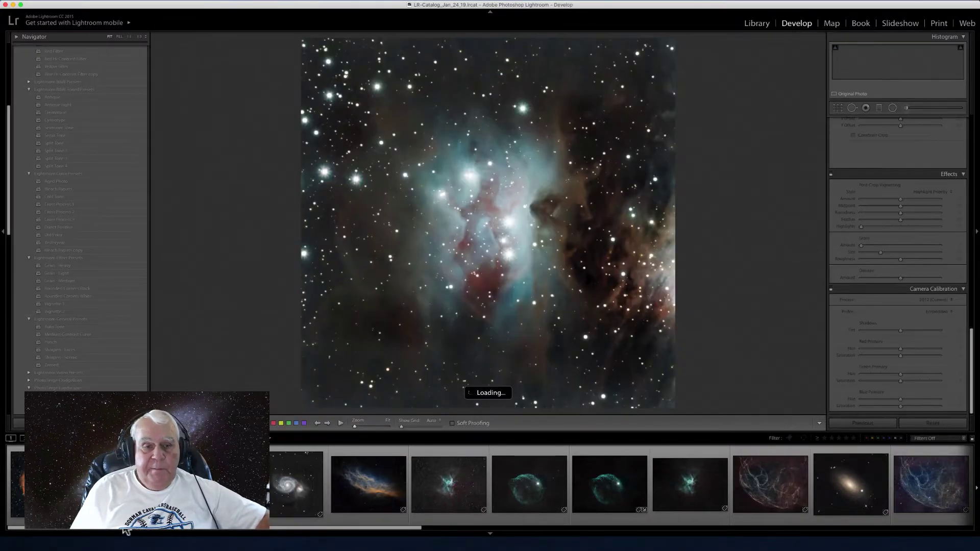
right_click(507, 253)
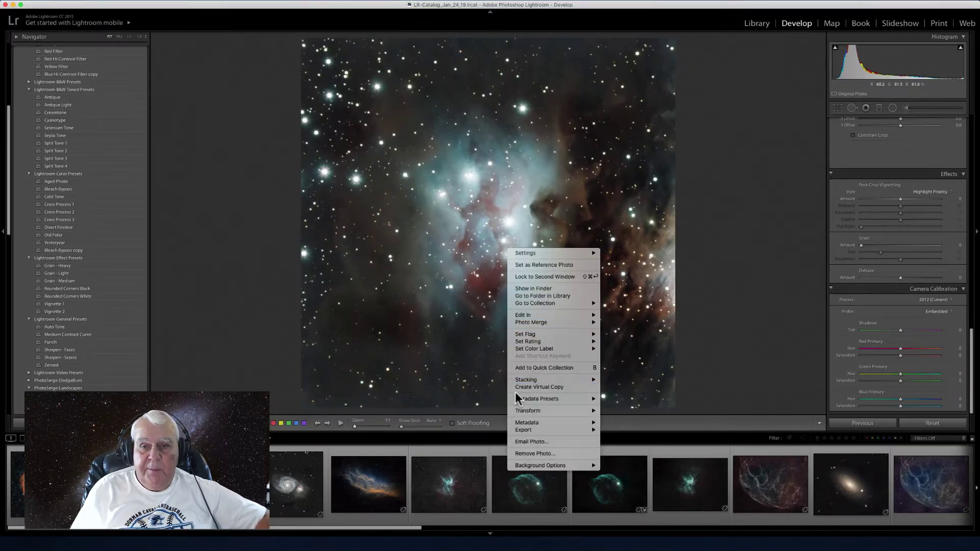
mouse_move(521, 315)
click(663, 280)
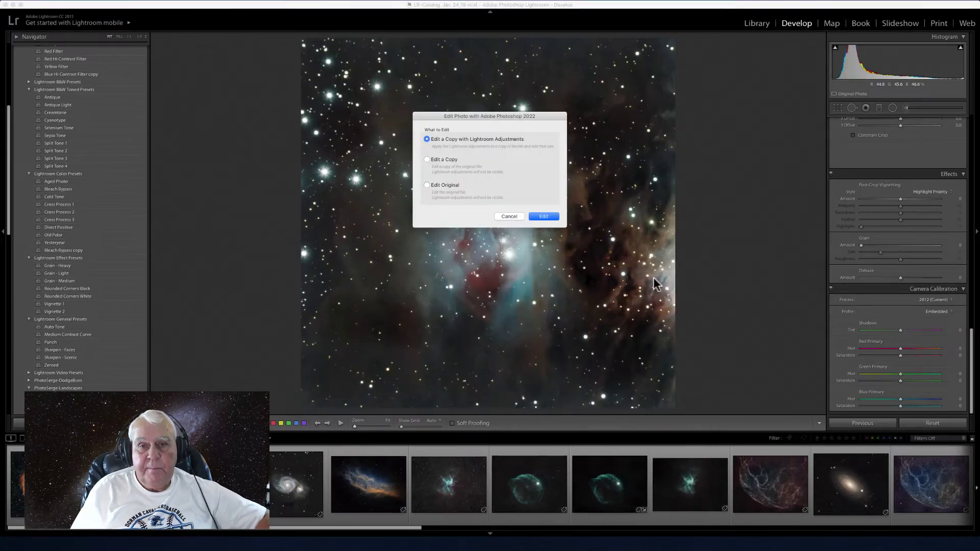
click(537, 214)
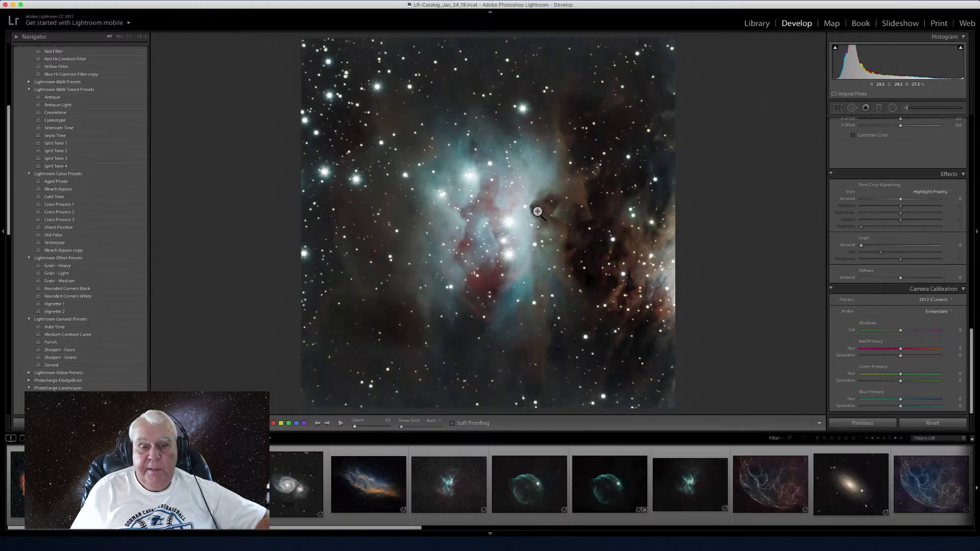
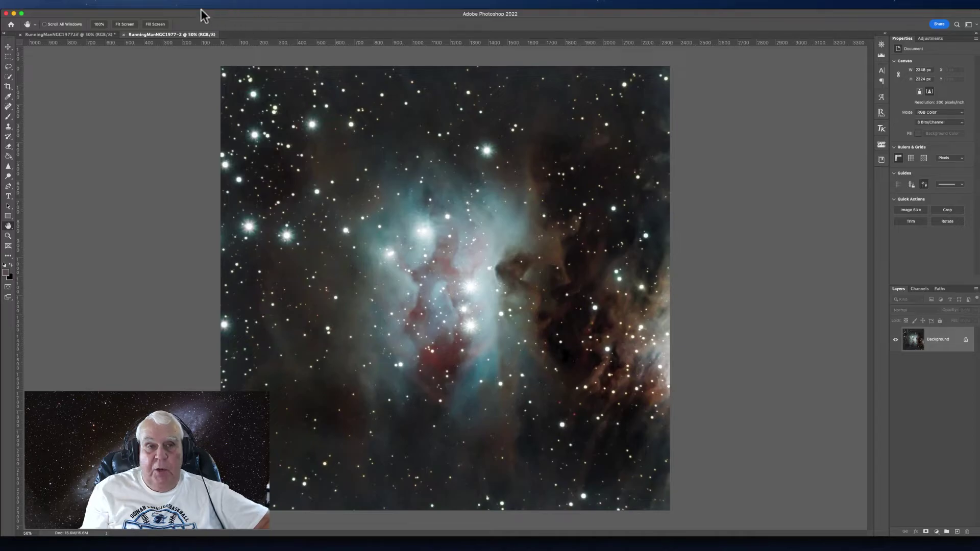
Review the Topaz Labs filters and launch Topaz Star Effects on the nebula image.
click(179, 5)
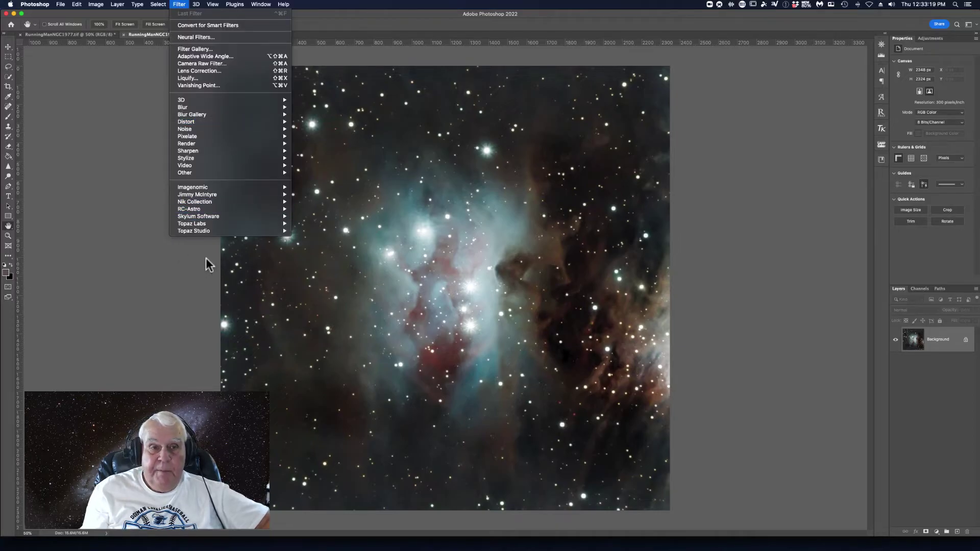
mouse_move(179, 225)
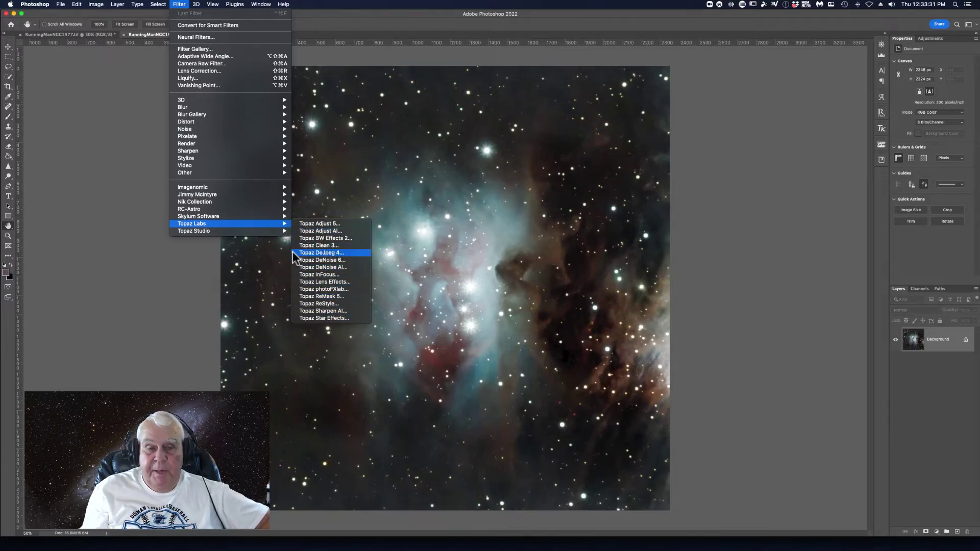
mouse_move(189, 203)
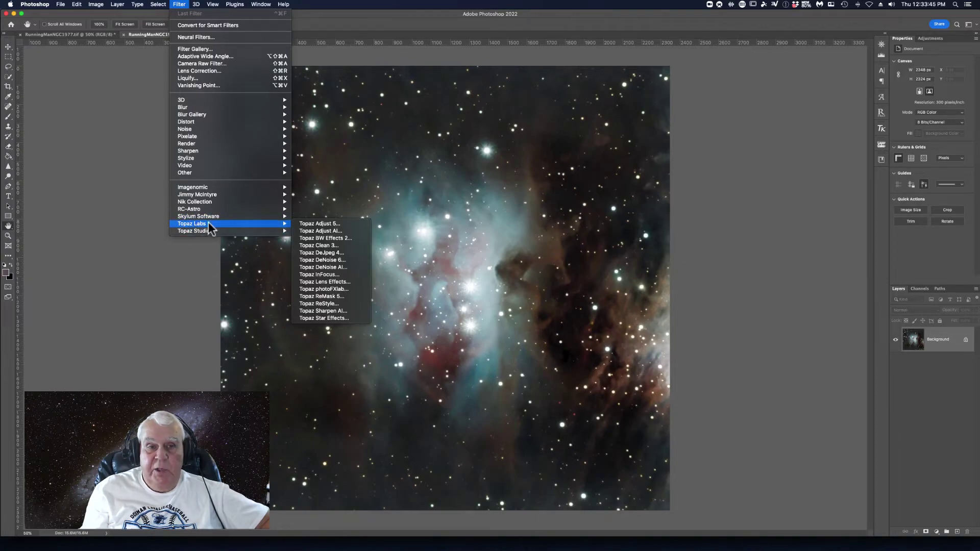
click(310, 320)
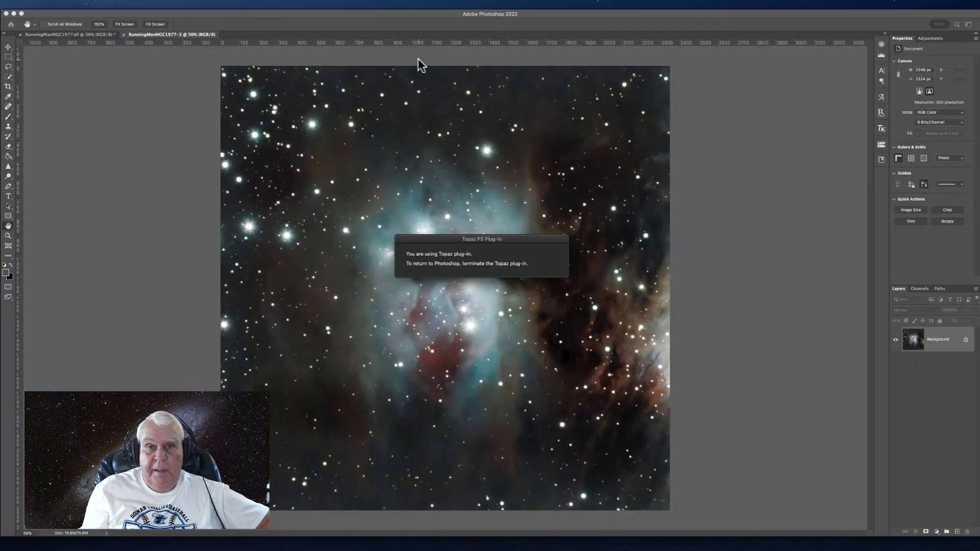
click(428, 53)
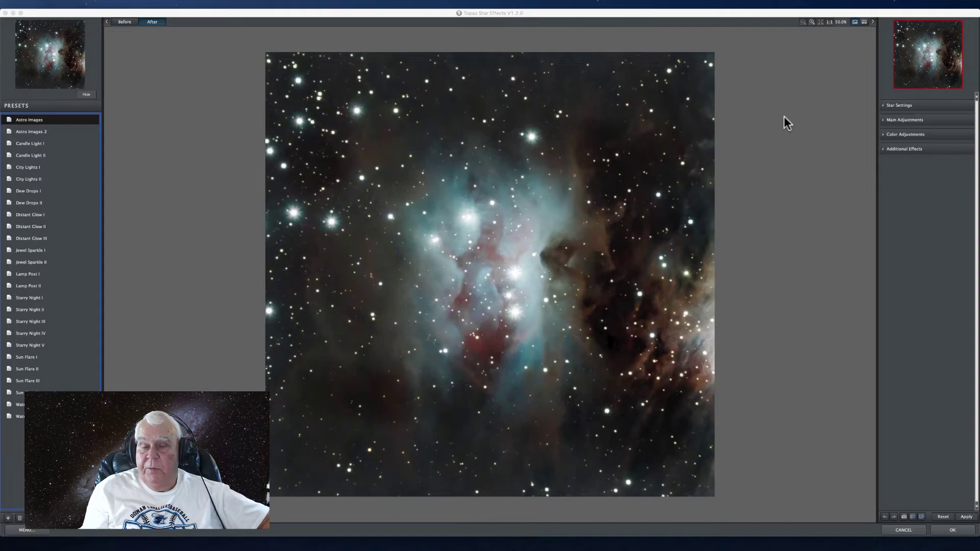
Expand the star settings and preview only the star effects with the Traditional Star type.
click(882, 105)
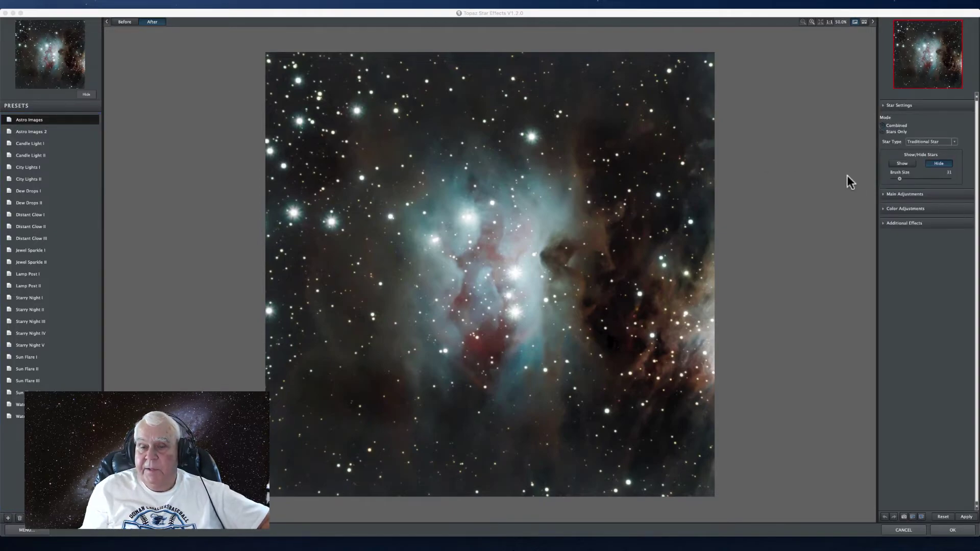
click(954, 142)
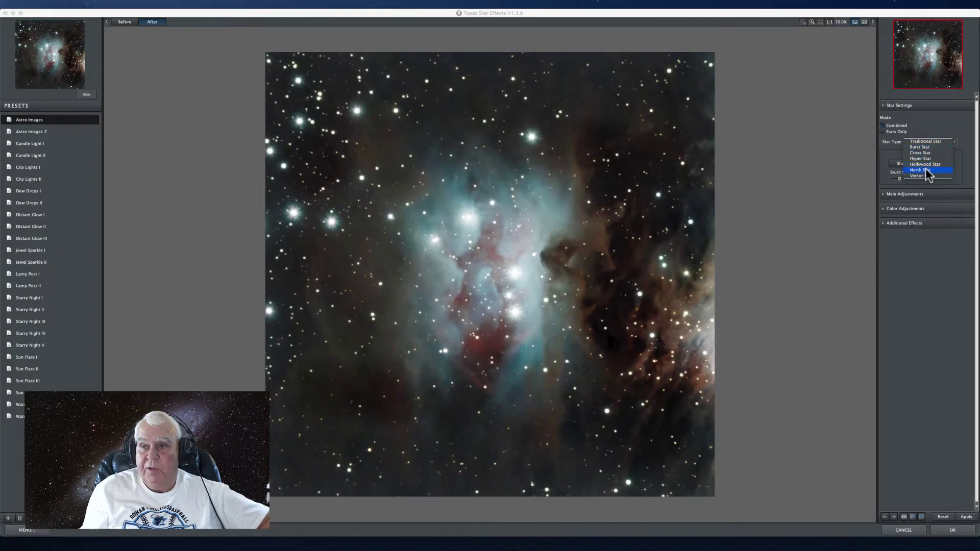
click(926, 141)
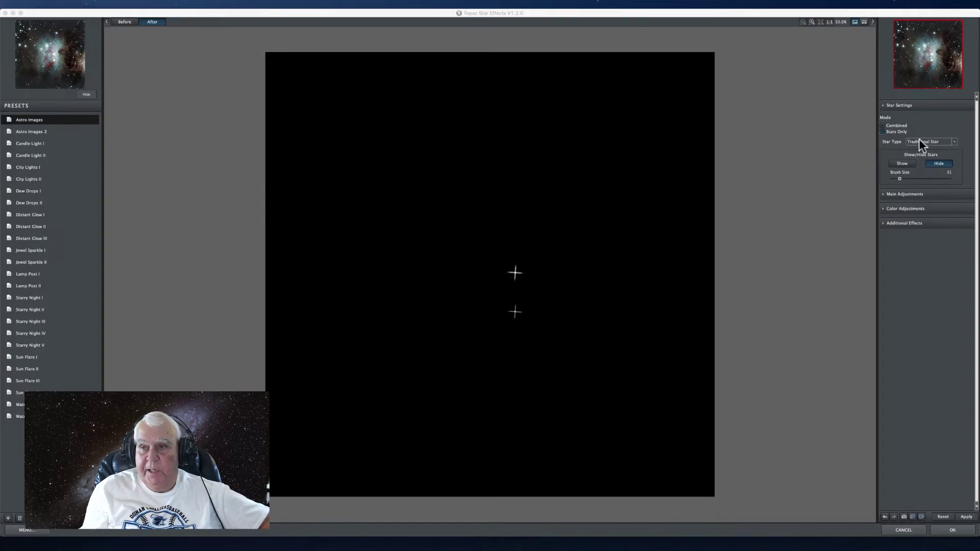
Try the Burst Star, Cross Star and North Star types in turn, with a larger show/hide brush size.
click(950, 143)
click(944, 147)
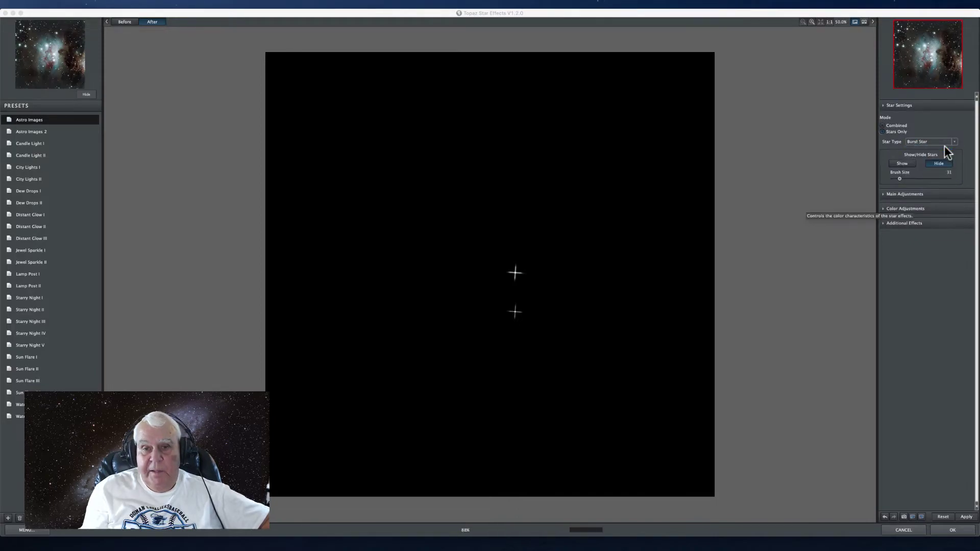
click(951, 143)
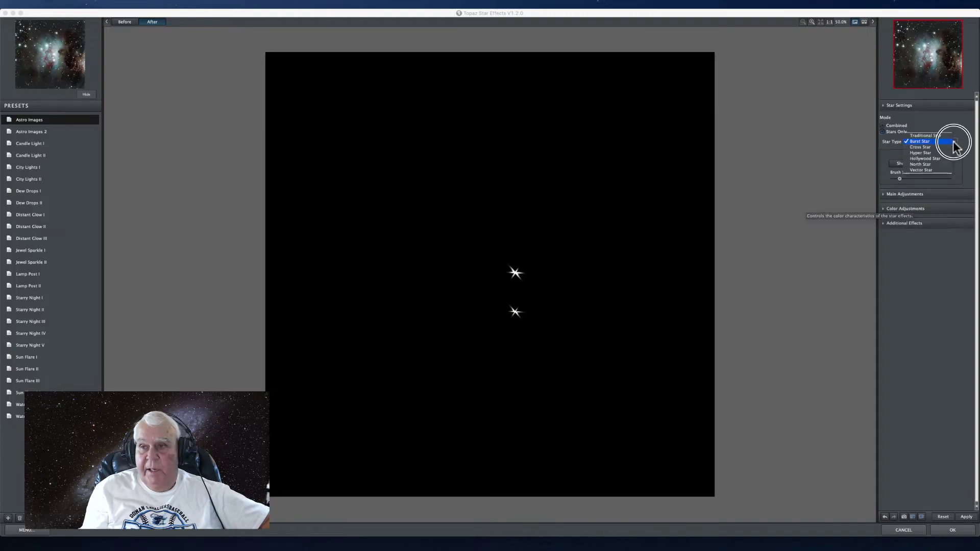
click(928, 147)
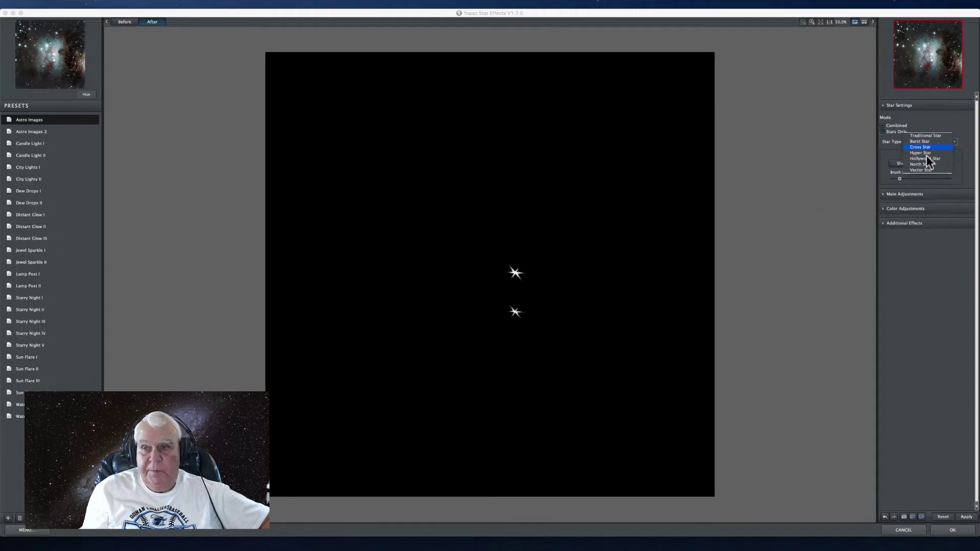
drag(905, 179, 914, 178)
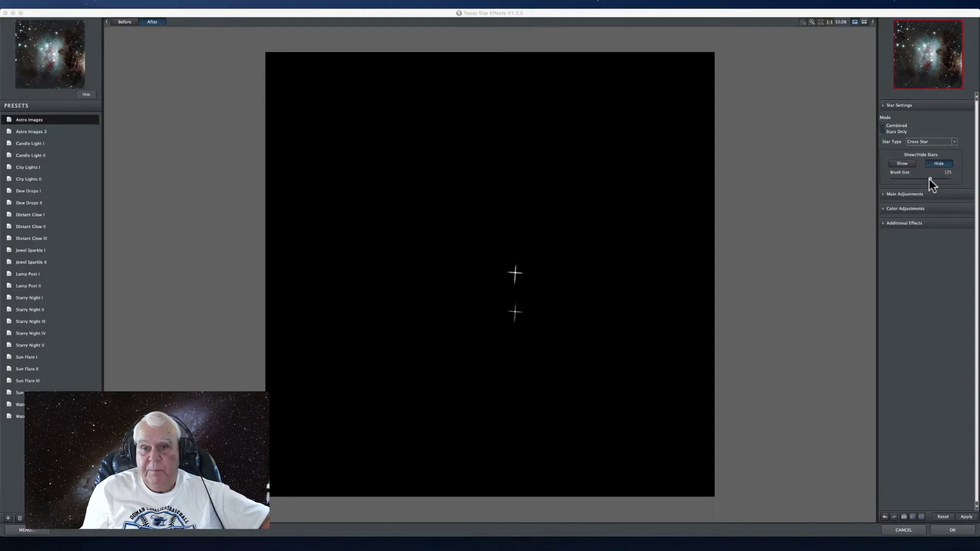
click(954, 142)
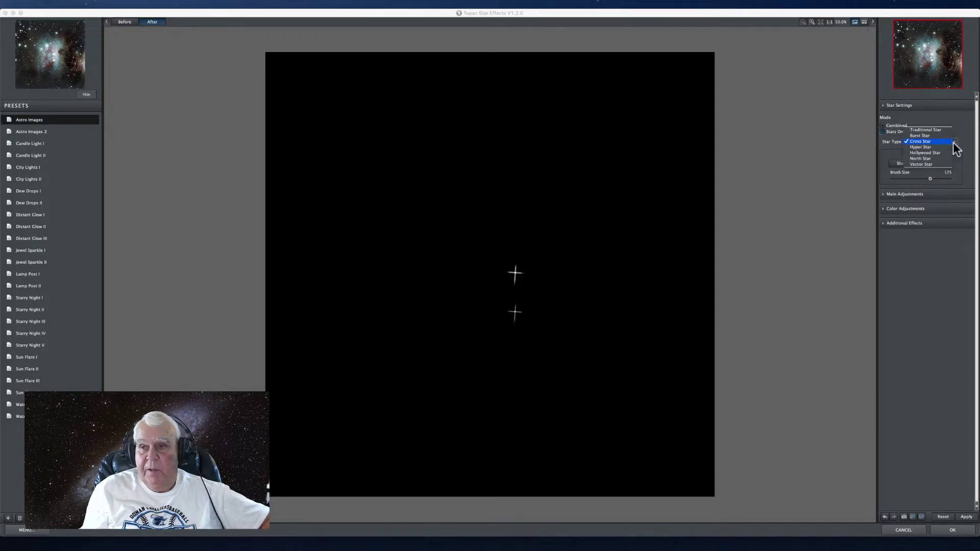
click(927, 158)
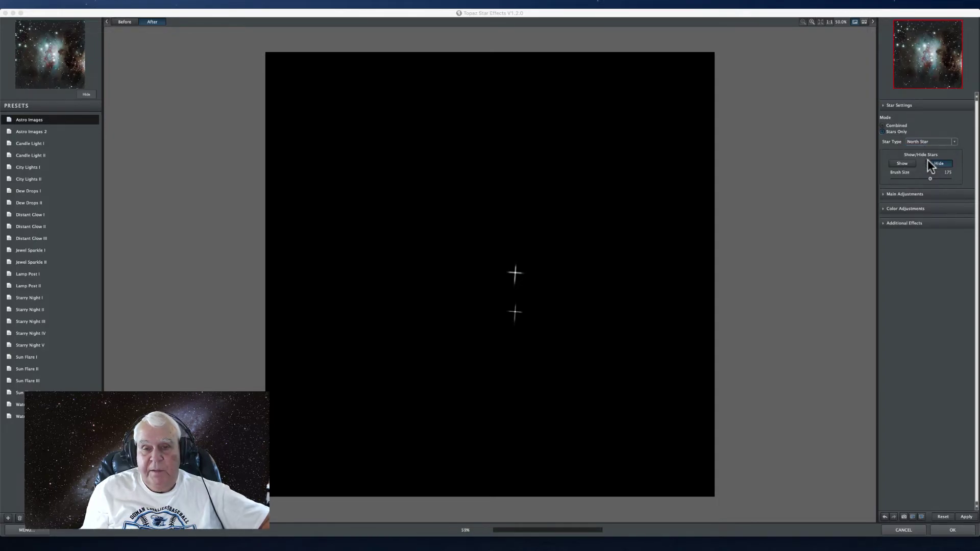
click(939, 162)
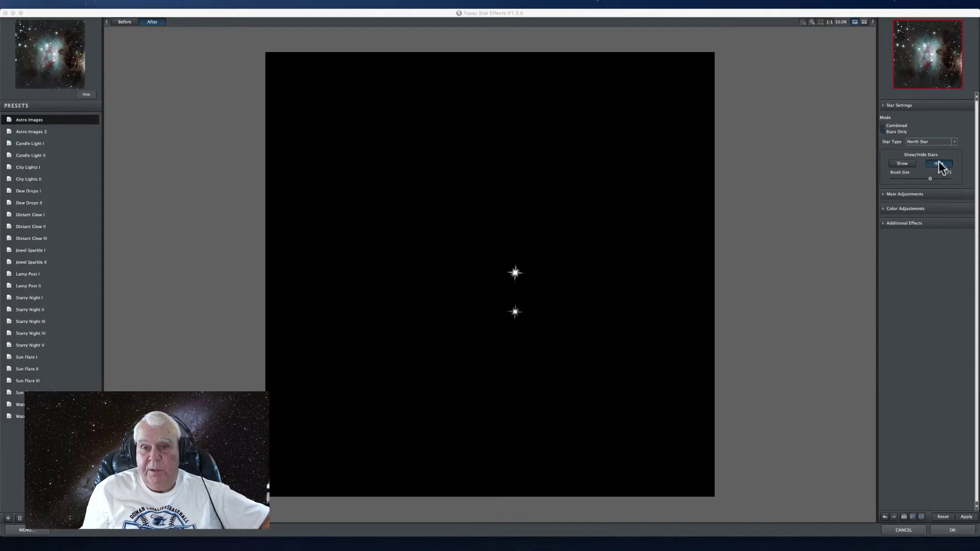
Set the star type to Traditional Star, the brush size to about 58 and the mode to Combined.
click(952, 142)
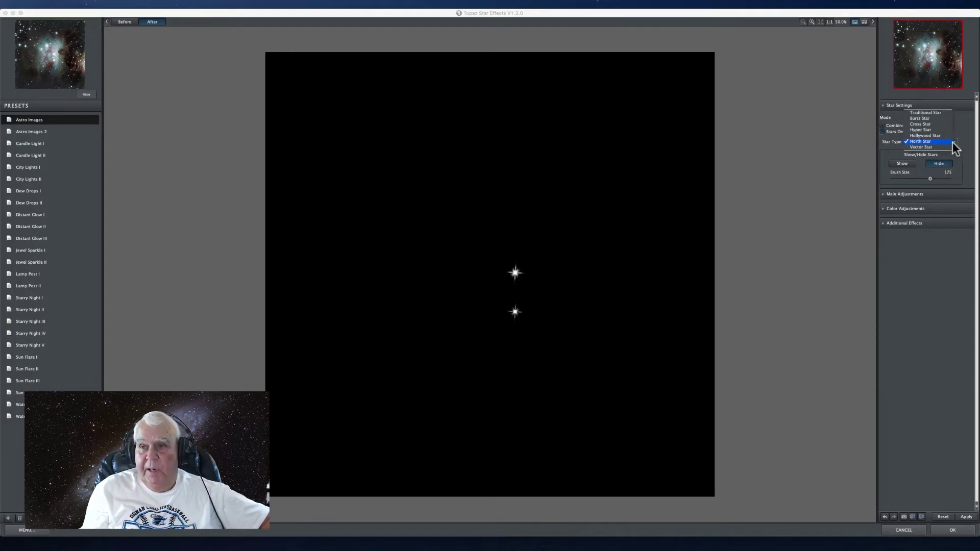
click(925, 112)
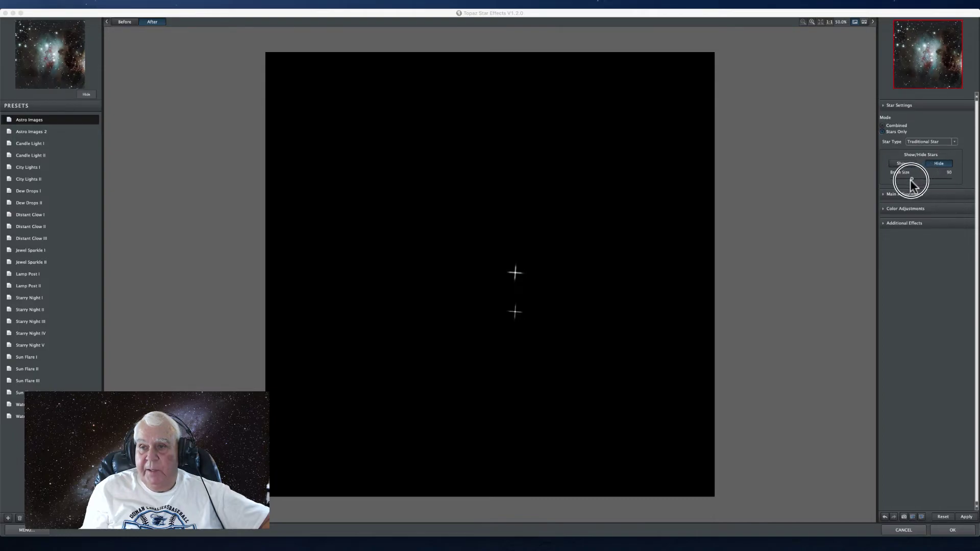
click(884, 125)
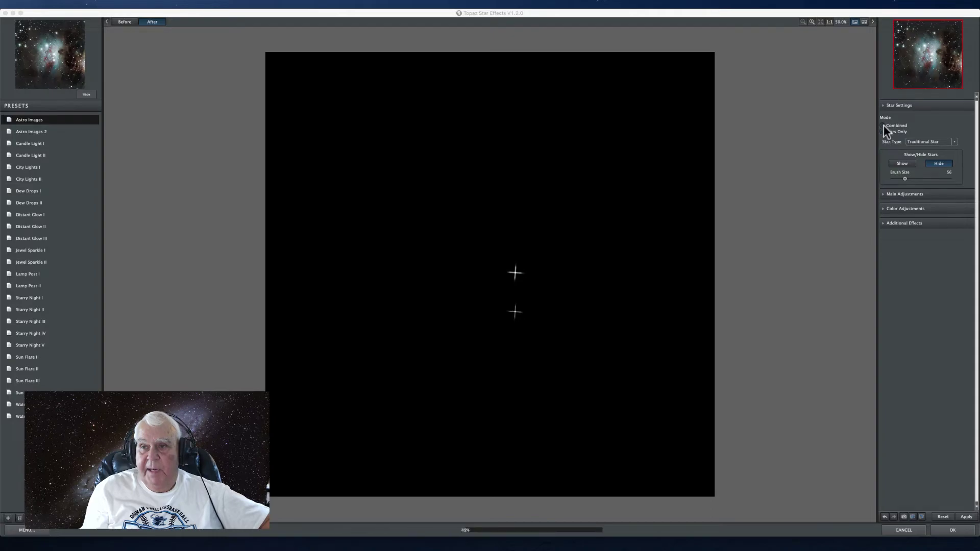
click(883, 126)
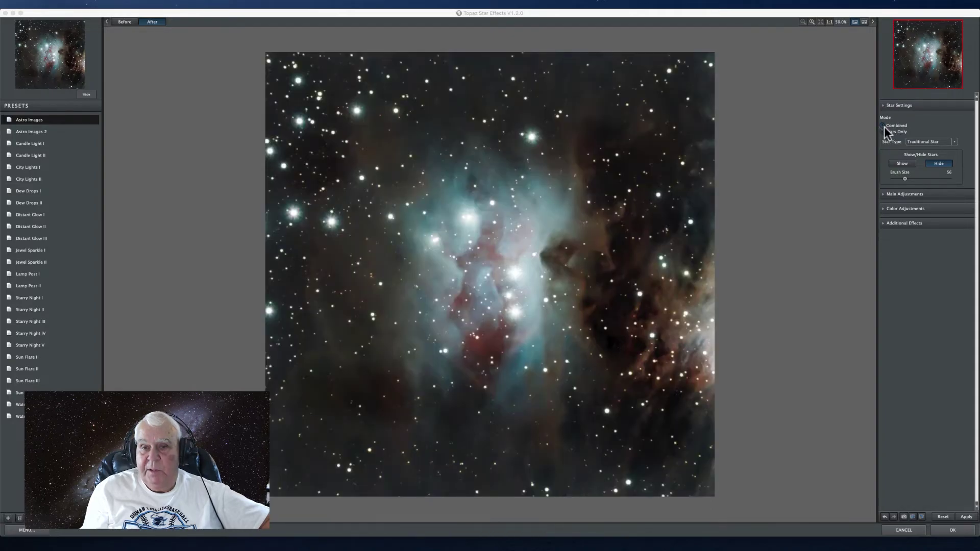
In the main star adjustments, set Spread to 0.02 and tune Threshold to 0.71.
click(884, 193)
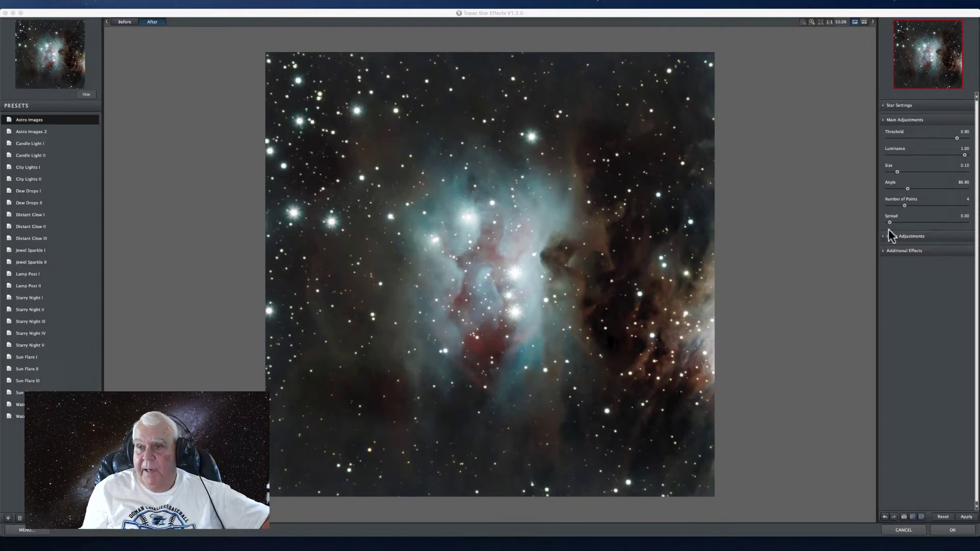
drag(888, 221, 892, 222)
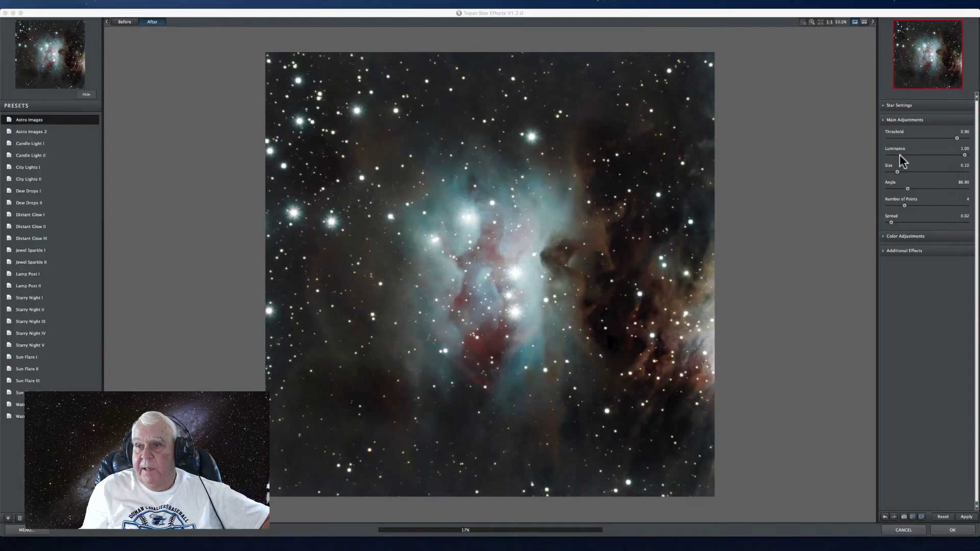
drag(956, 137, 928, 139)
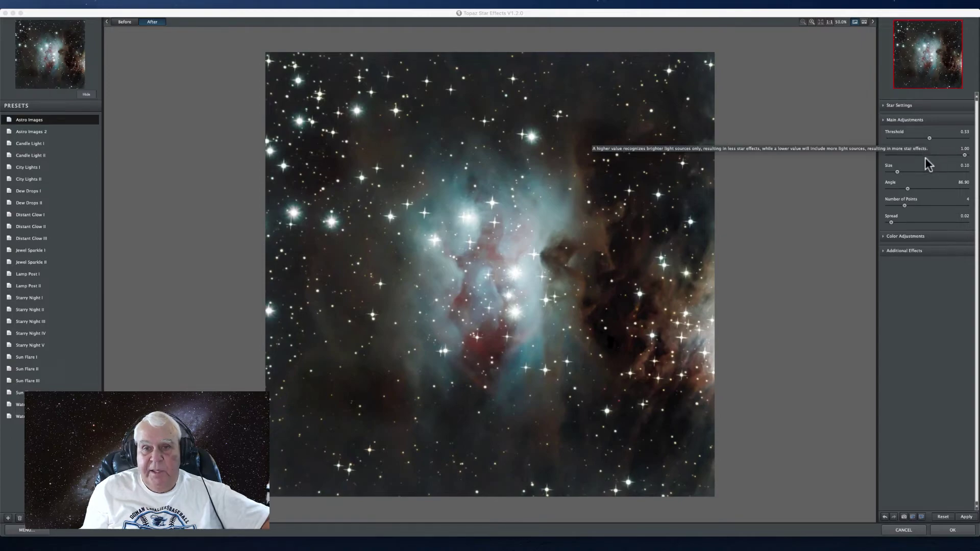
drag(929, 137, 939, 142)
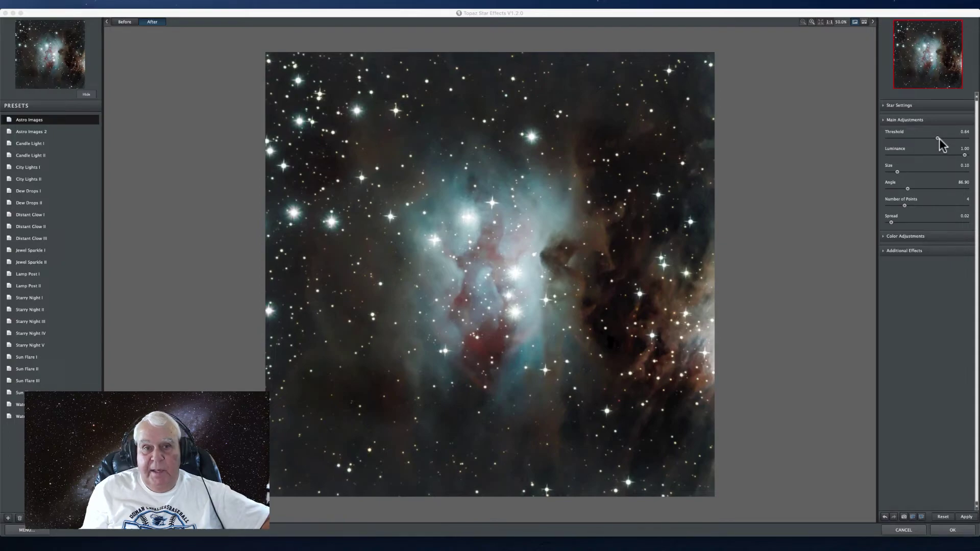
drag(938, 139, 945, 139)
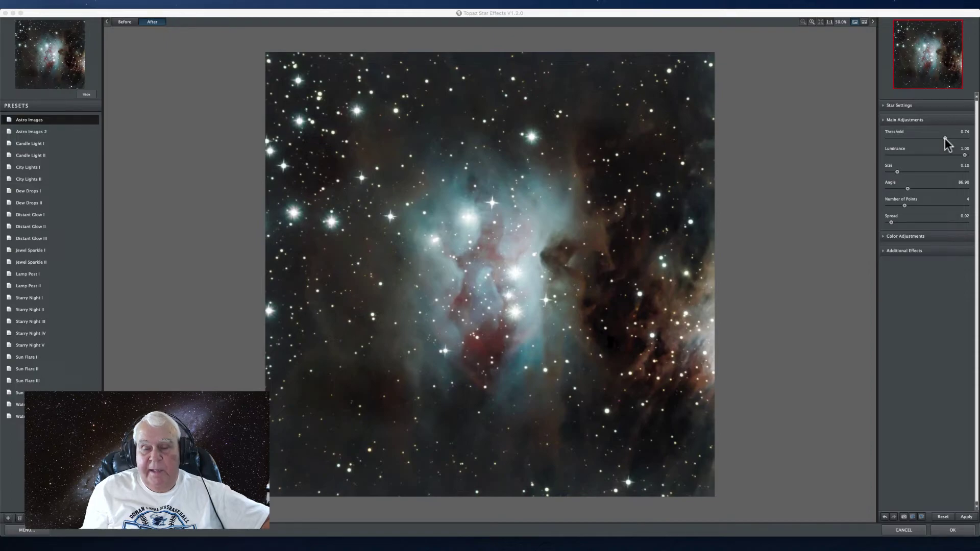
drag(944, 138, 948, 139)
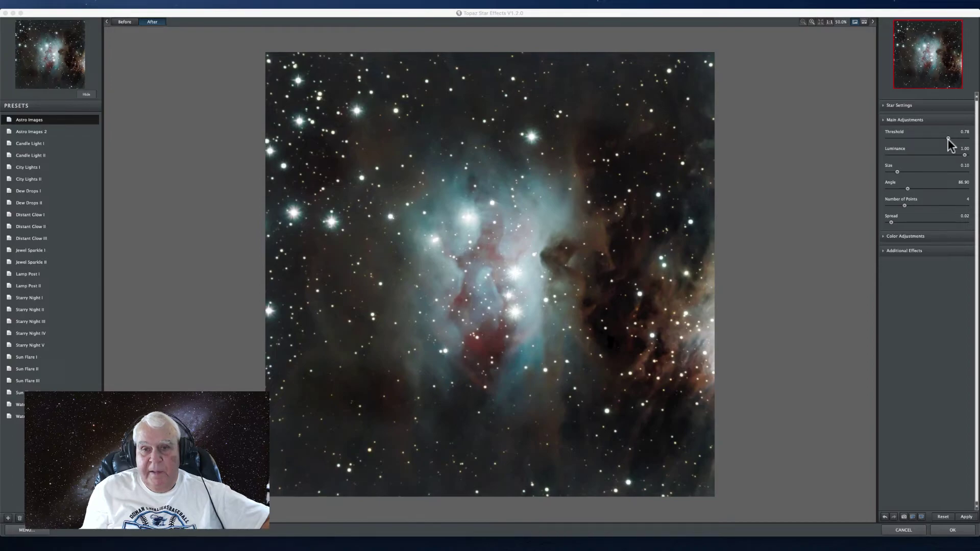
click(948, 138)
drag(948, 138, 943, 140)
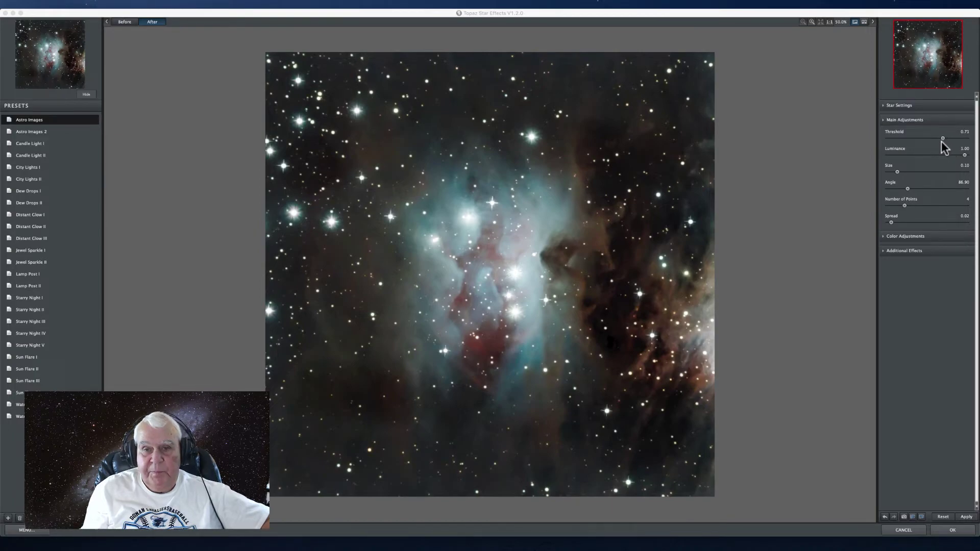
Set the star effect's Size to 0.27 and raise Threshold to 0.78 to limit the spikes to the brightest stars.
drag(895, 172, 908, 174)
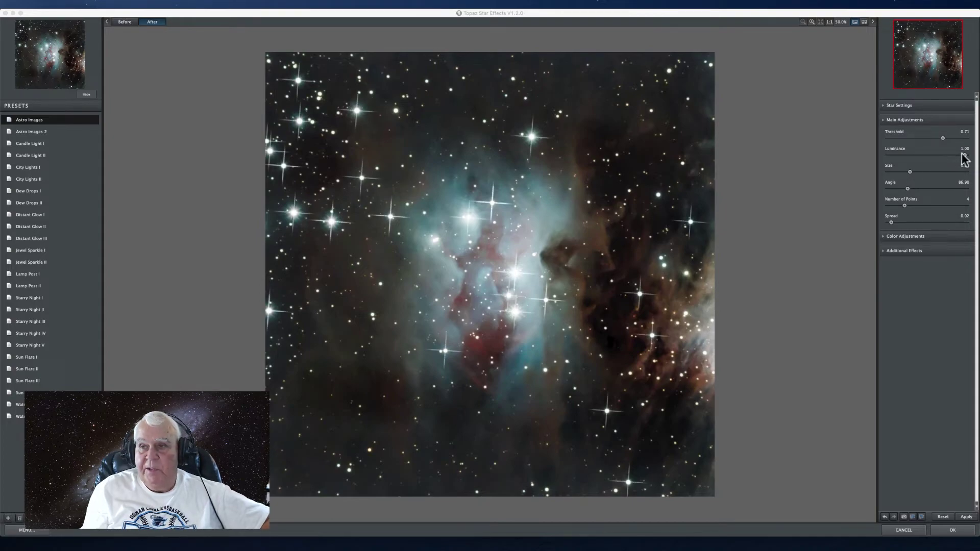
drag(940, 137, 945, 138)
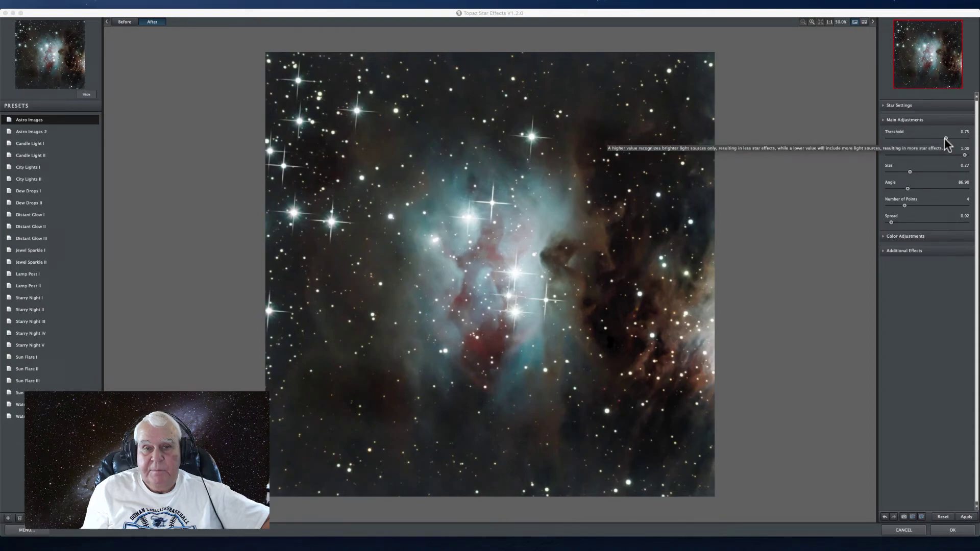
drag(944, 139, 948, 139)
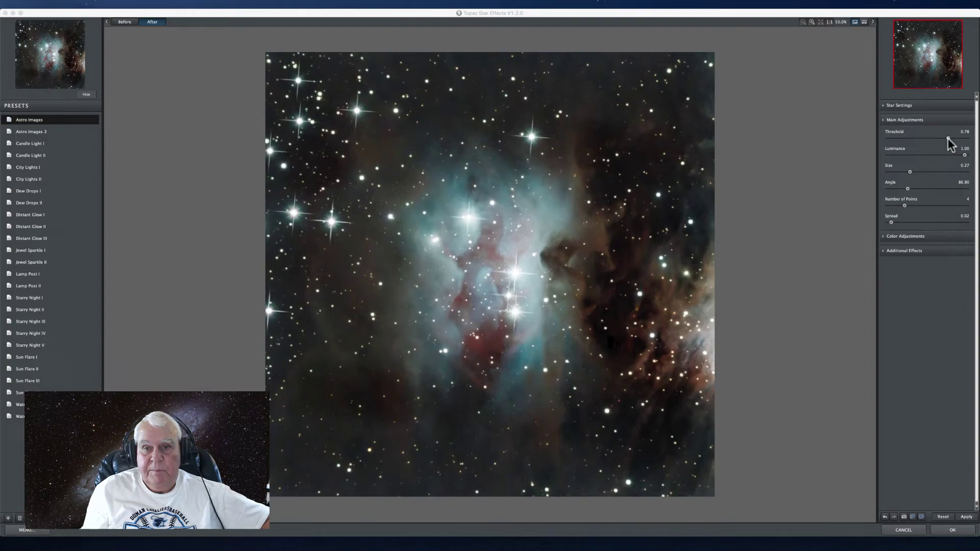
Raise the star effect's Threshold to 0.88 to leave spikes on only the very brightest stars.
drag(948, 139, 951, 139)
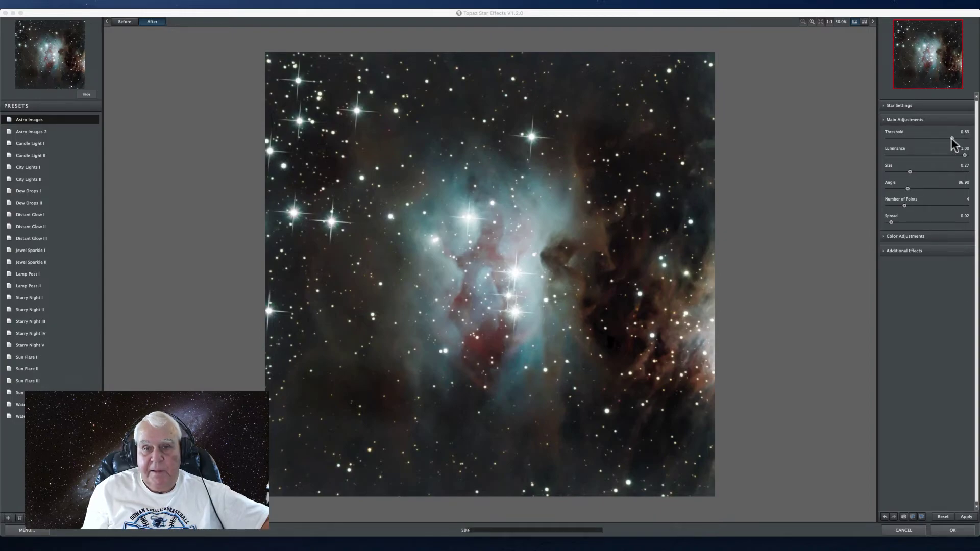
drag(951, 138, 953, 138)
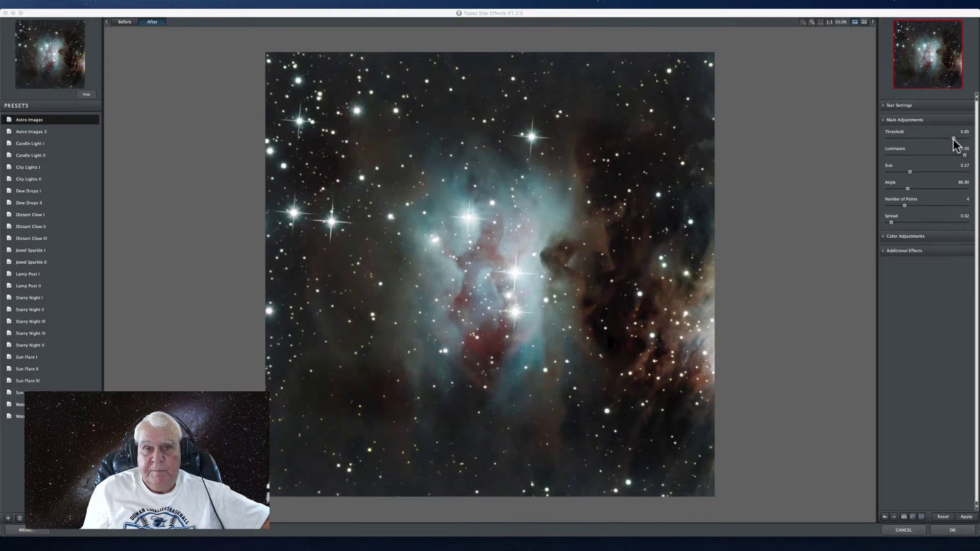
drag(953, 138, 955, 139)
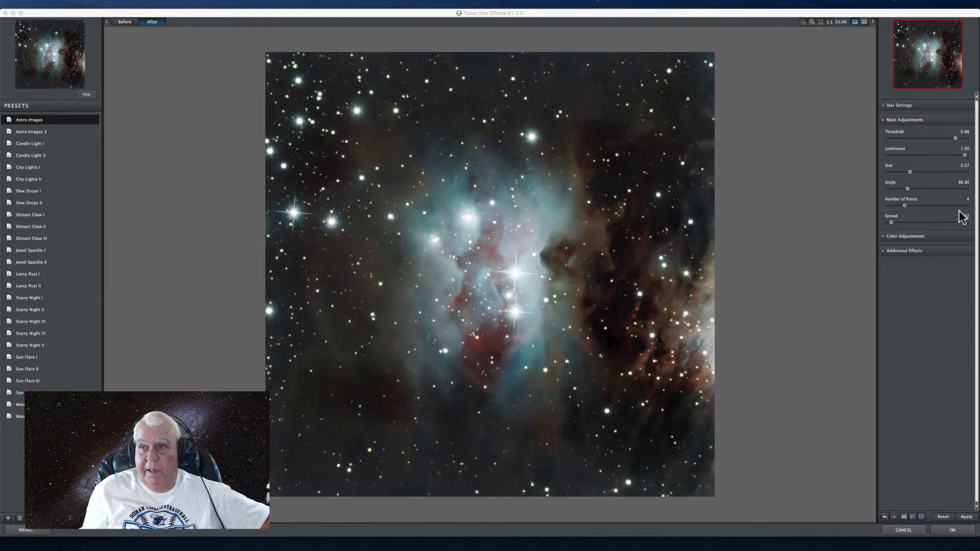
Reveal spikes on individual bright stars around the nebula using Show with brush size about 79, and reduce the brush size to 63.
click(881, 106)
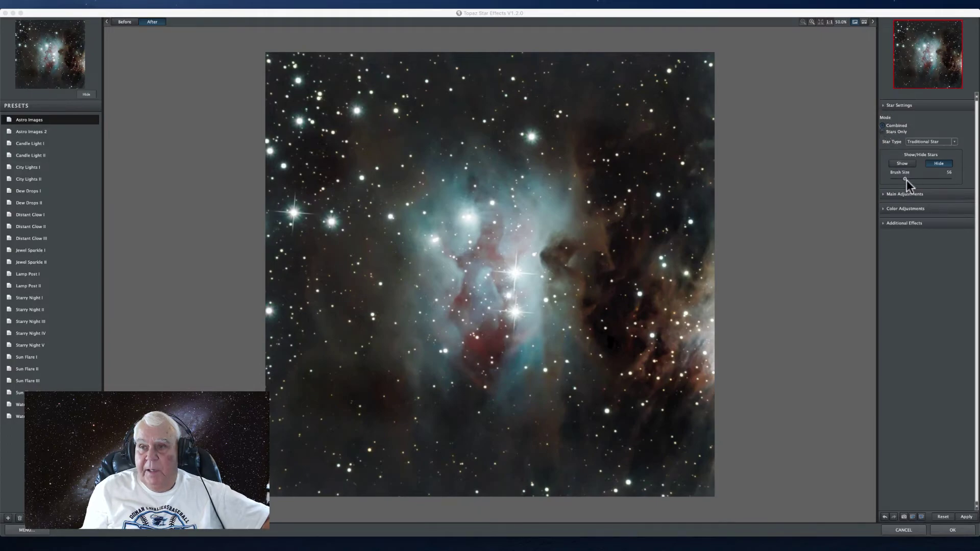
drag(905, 179, 905, 180)
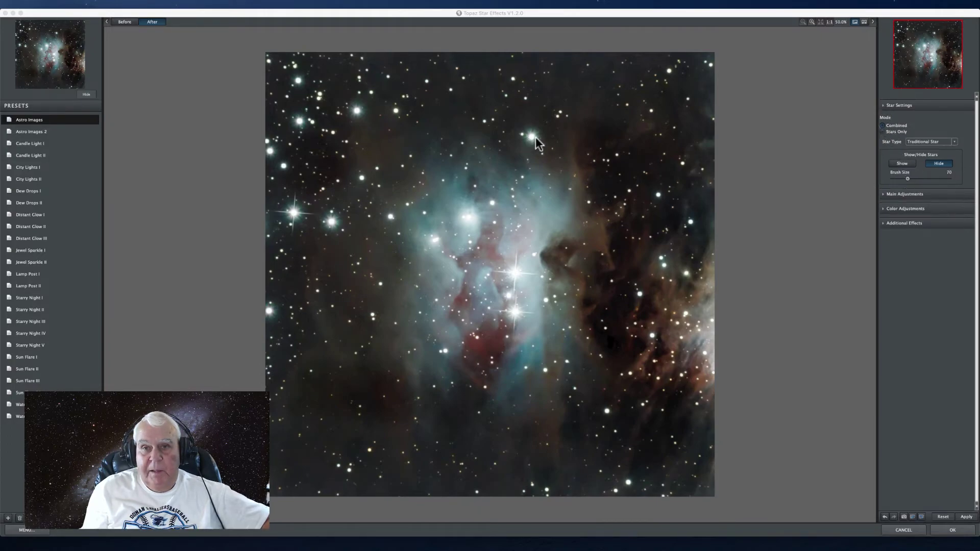
click(908, 179)
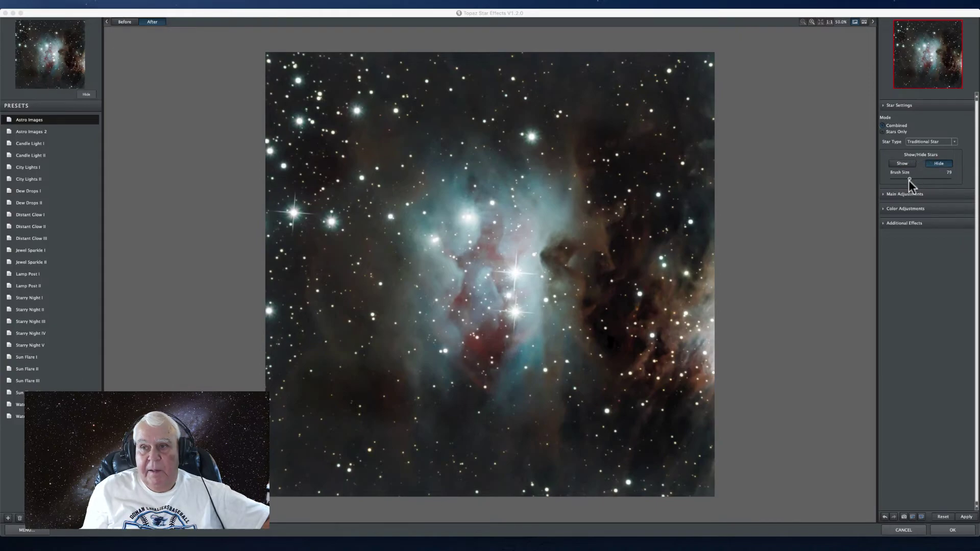
click(901, 164)
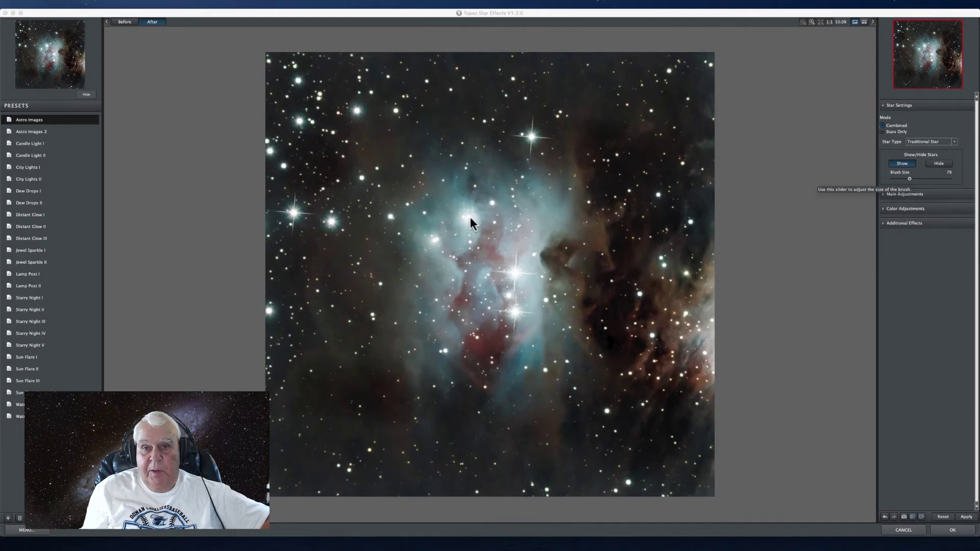
click(433, 240)
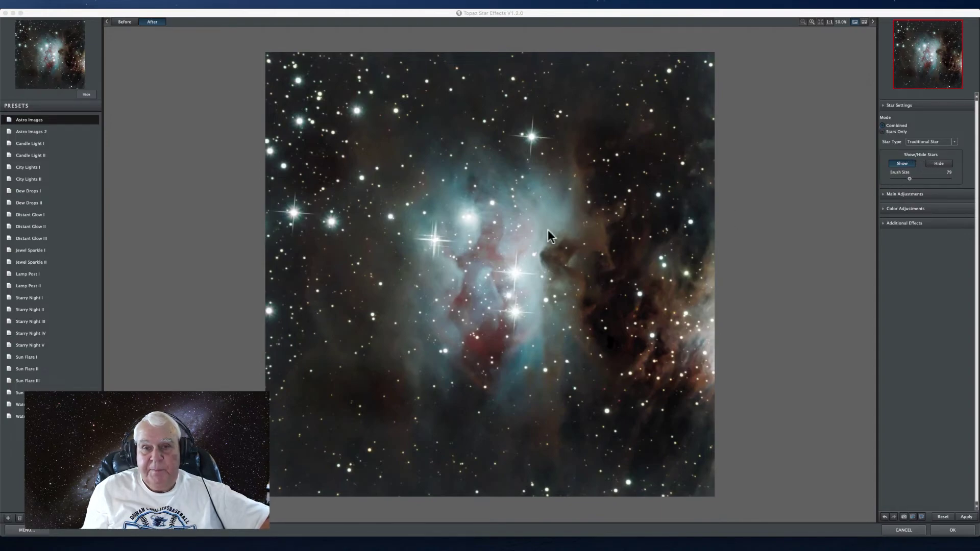
click(493, 203)
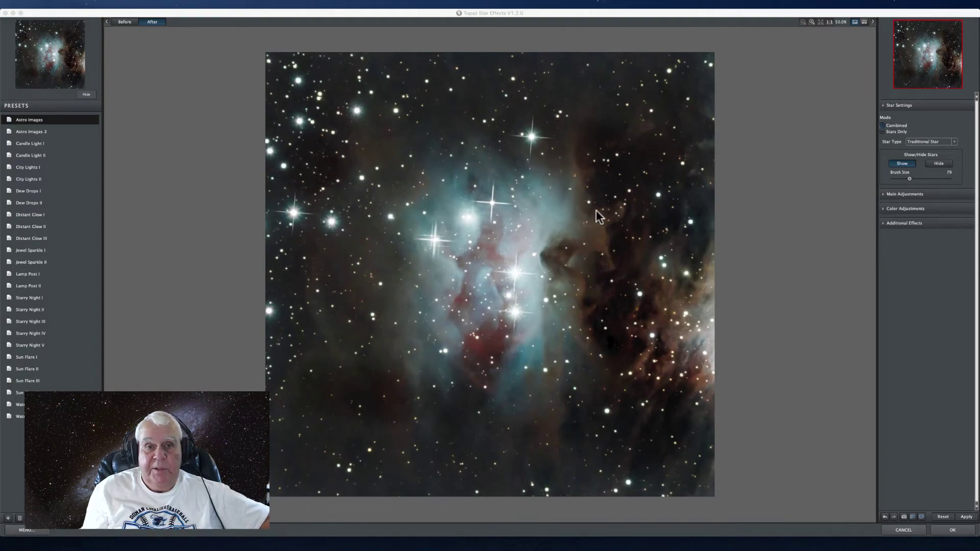
click(910, 177)
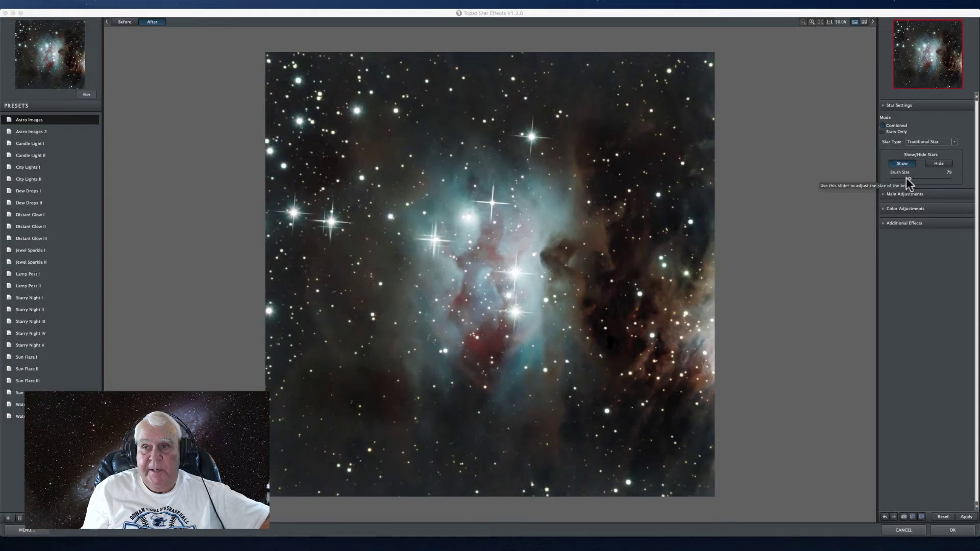
click(906, 178)
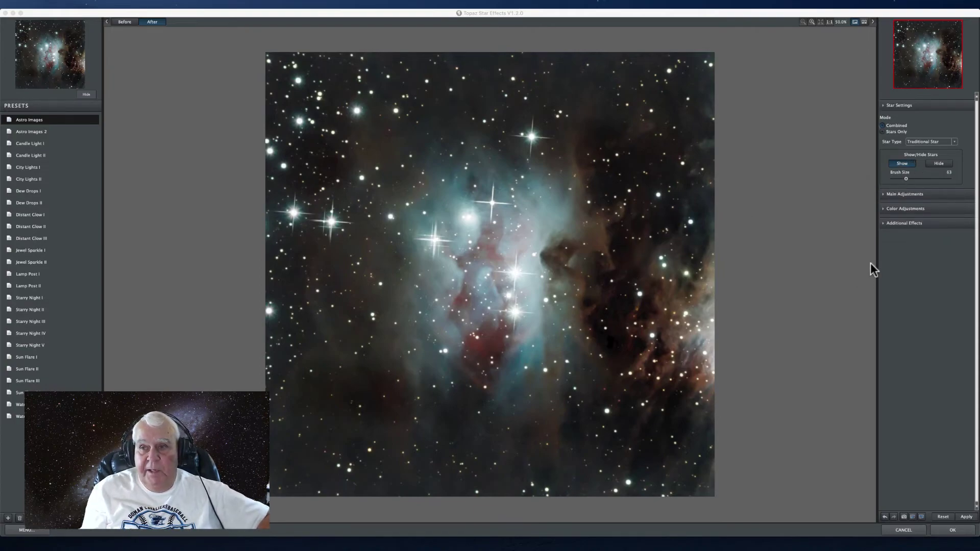
Try Threshold values of 0.91 and 0.93 in the main star adjustments, and settle on 0.89.
click(882, 209)
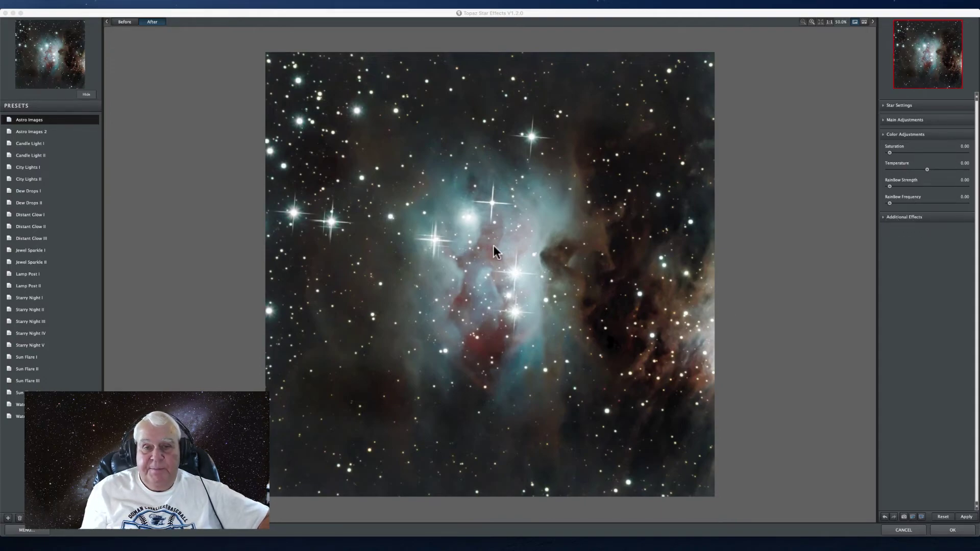
click(882, 119)
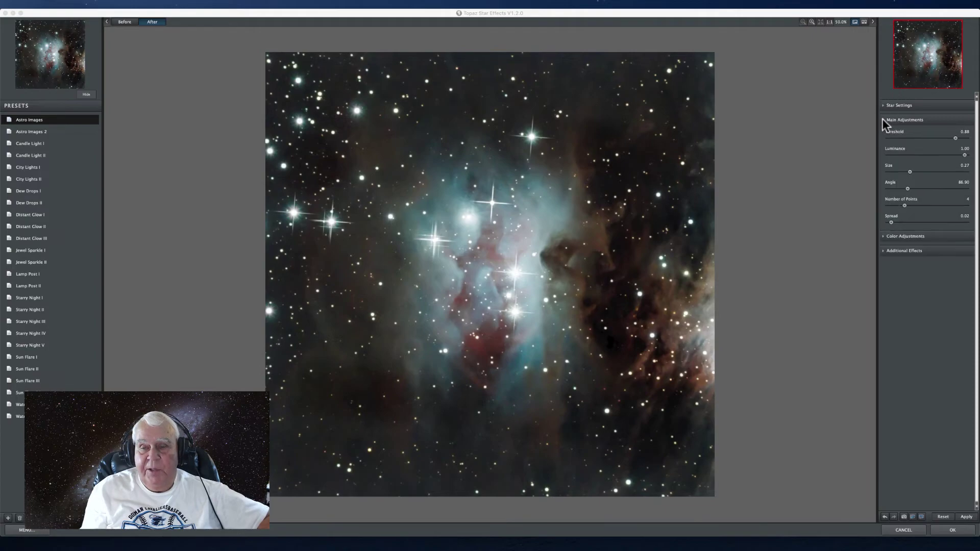
drag(956, 138, 957, 138)
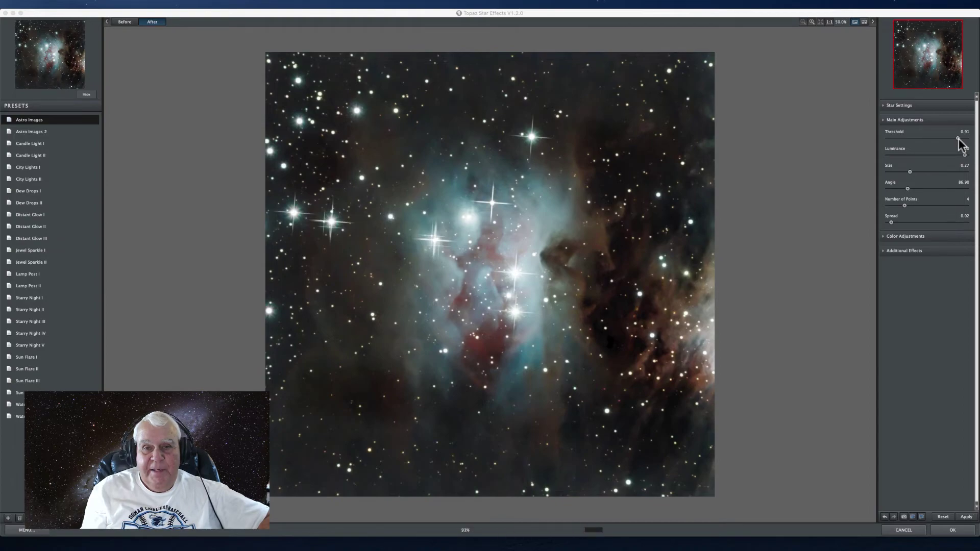
drag(958, 138, 959, 138)
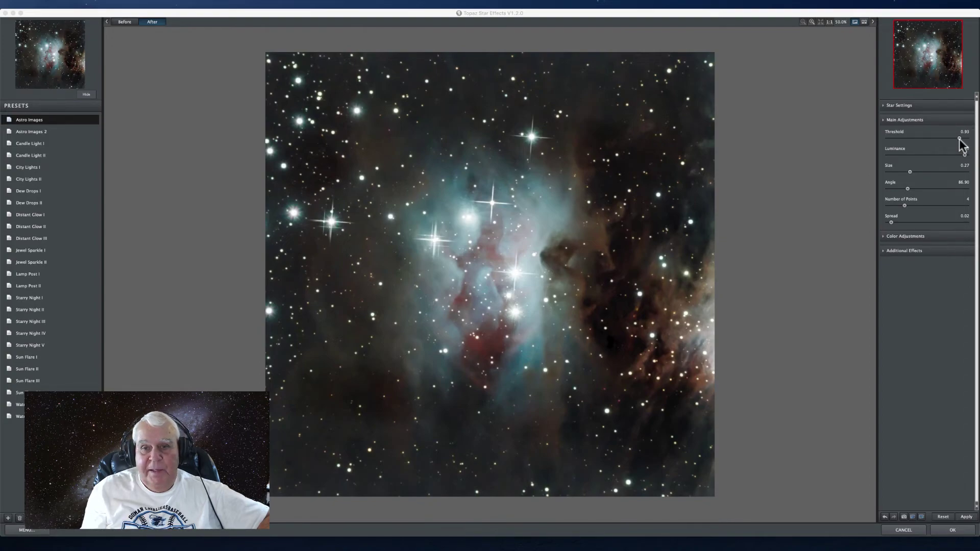
drag(958, 138, 956, 137)
Try a star effect Size of 0.20, and enlarge the spikes to Size 0.32.
click(909, 172)
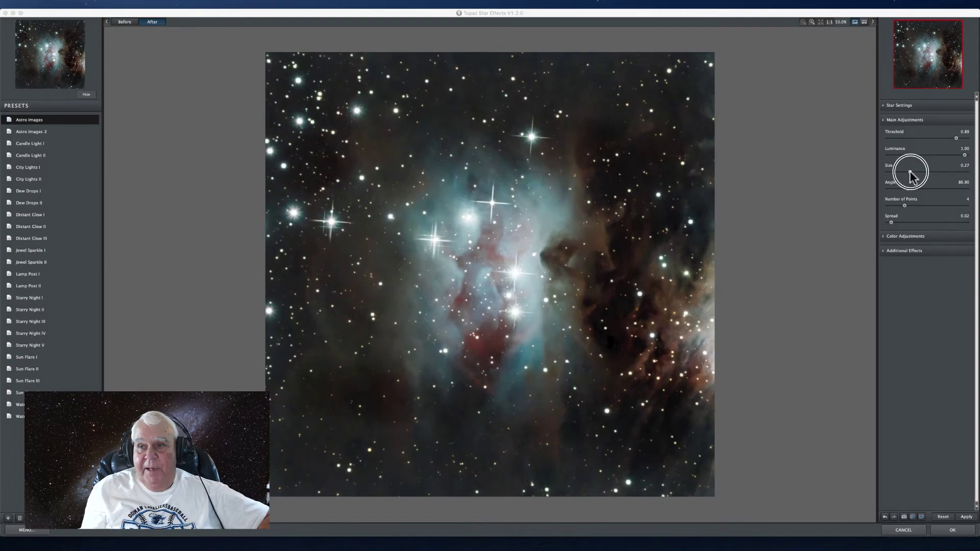
drag(908, 172, 903, 173)
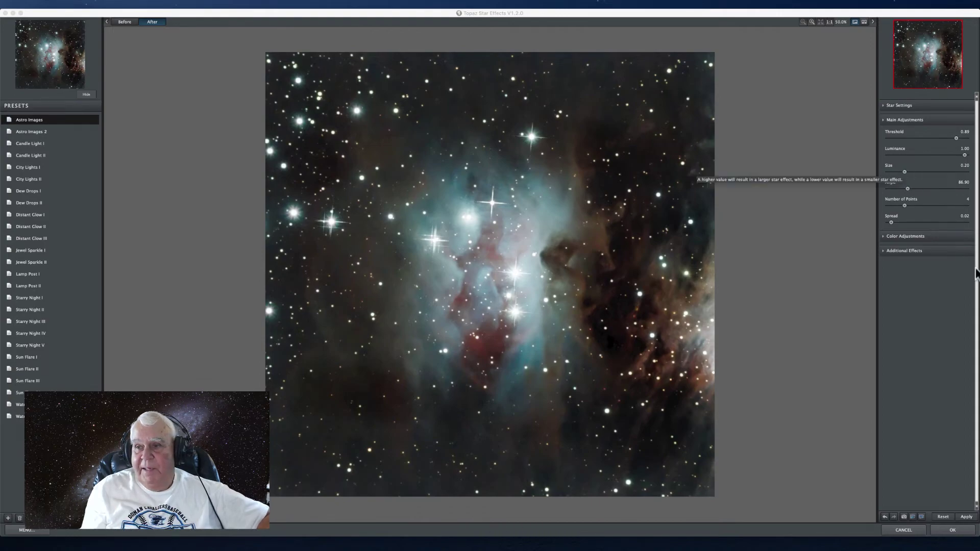
click(976, 223)
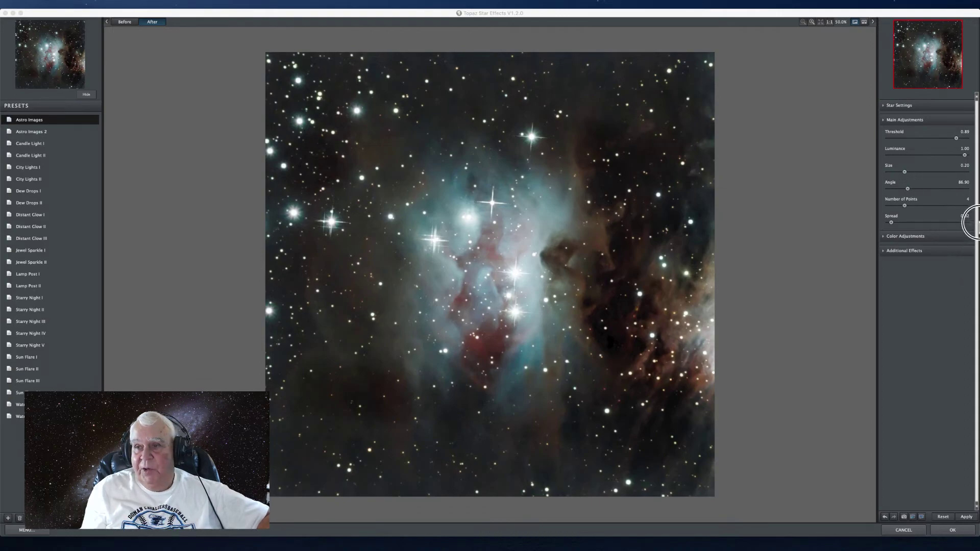
click(885, 106)
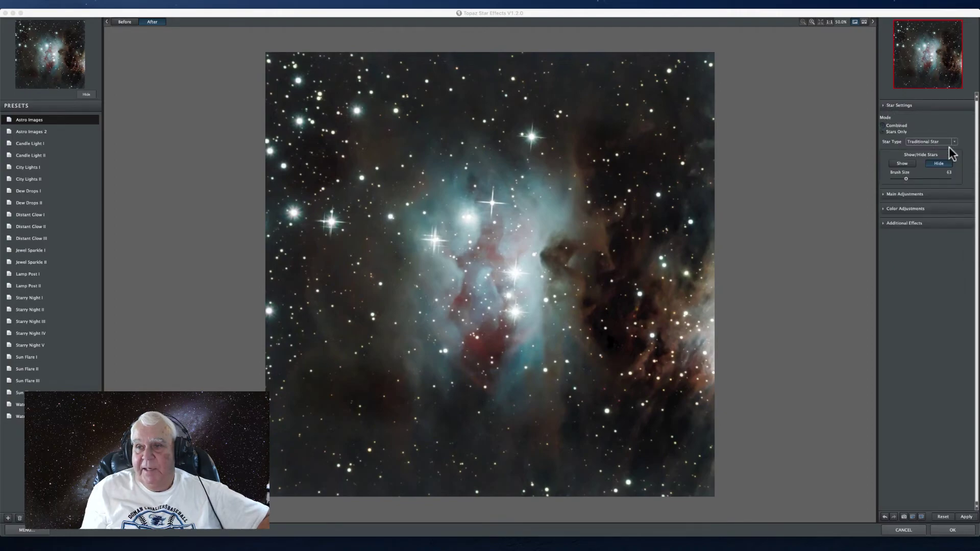
click(884, 195)
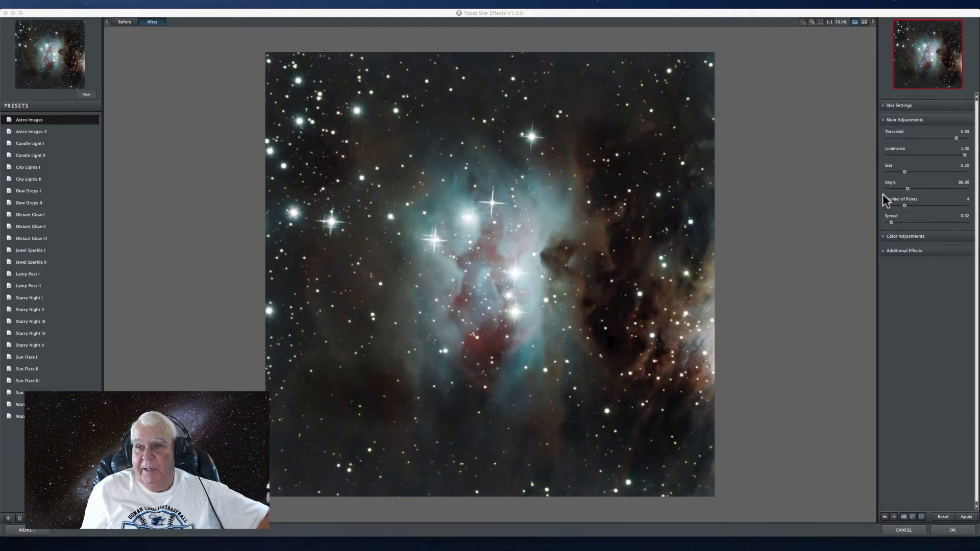
drag(903, 171, 912, 172)
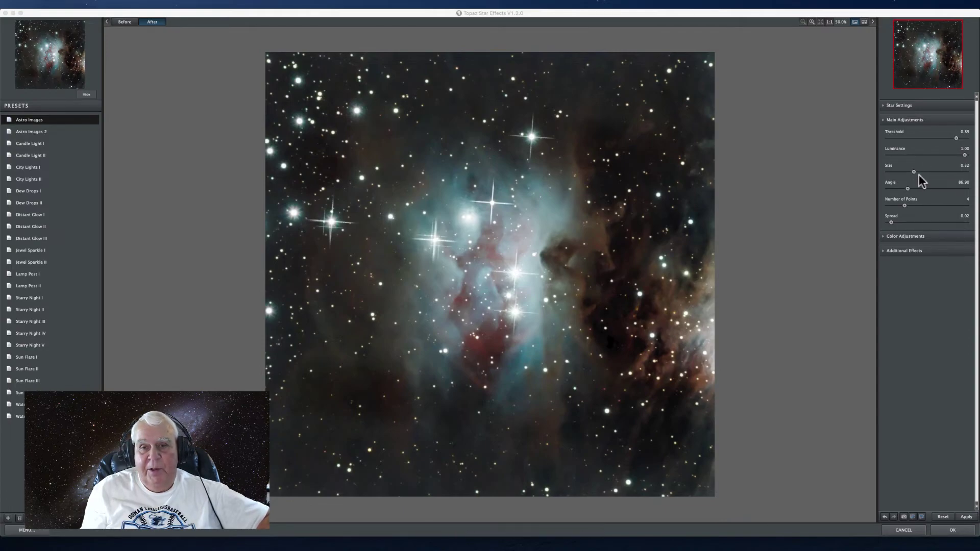
Try the Burst Star and Cross Star types on the spiked stars.
click(885, 105)
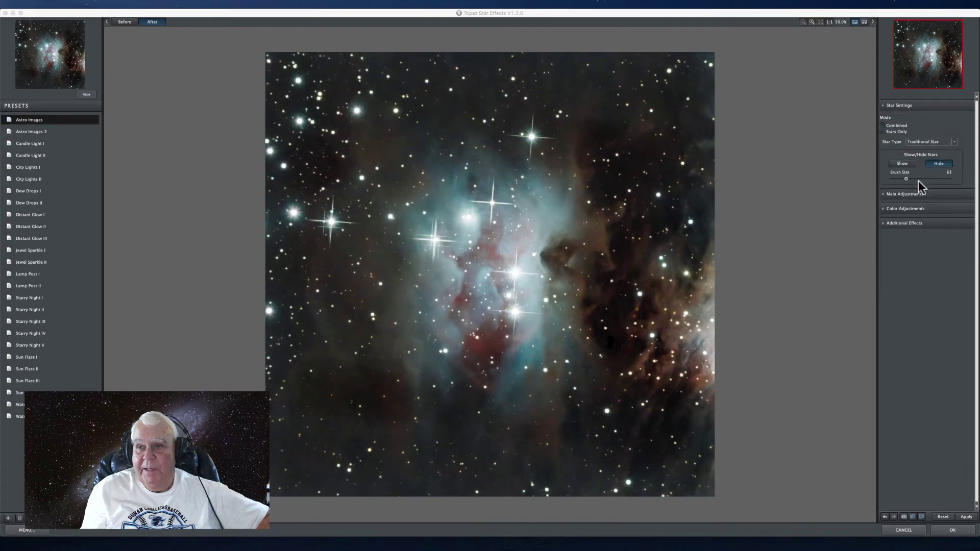
click(883, 125)
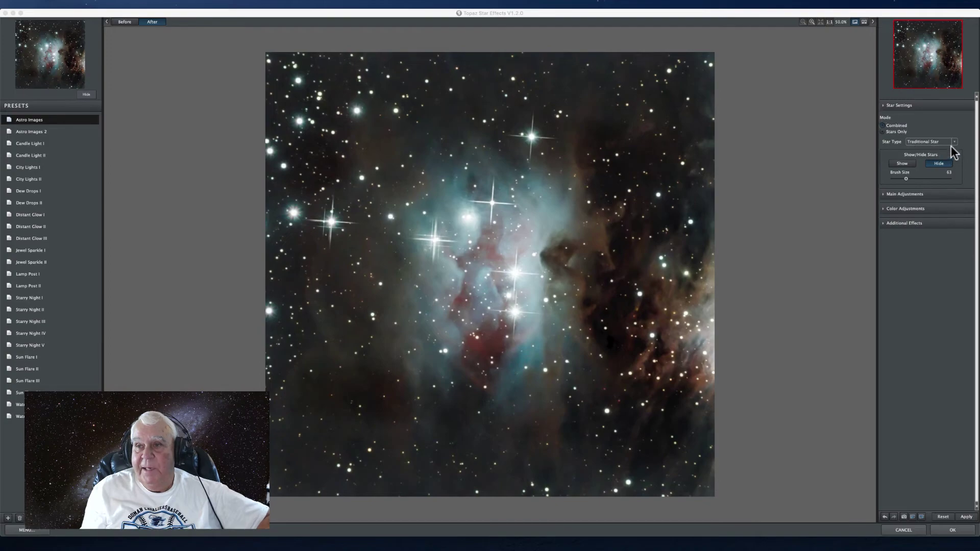
click(953, 143)
click(933, 149)
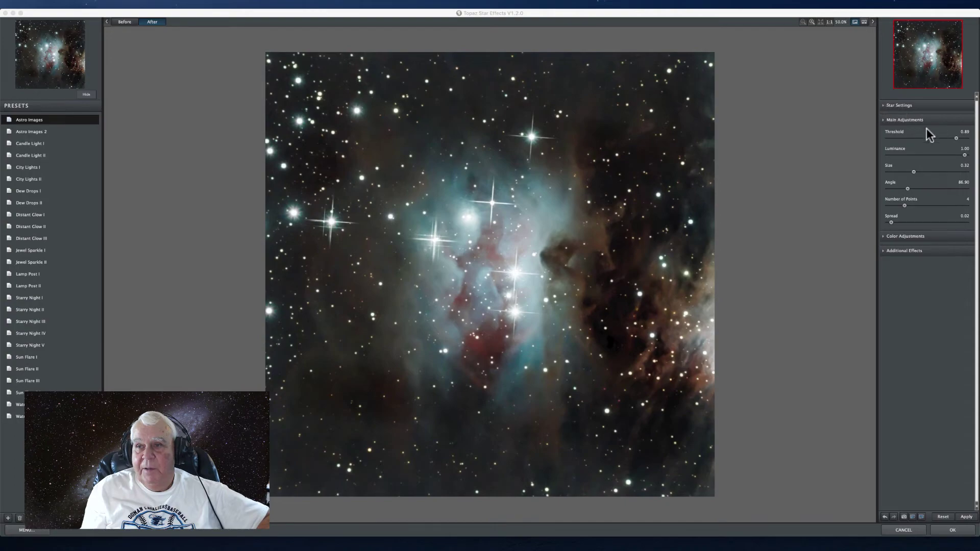
click(891, 106)
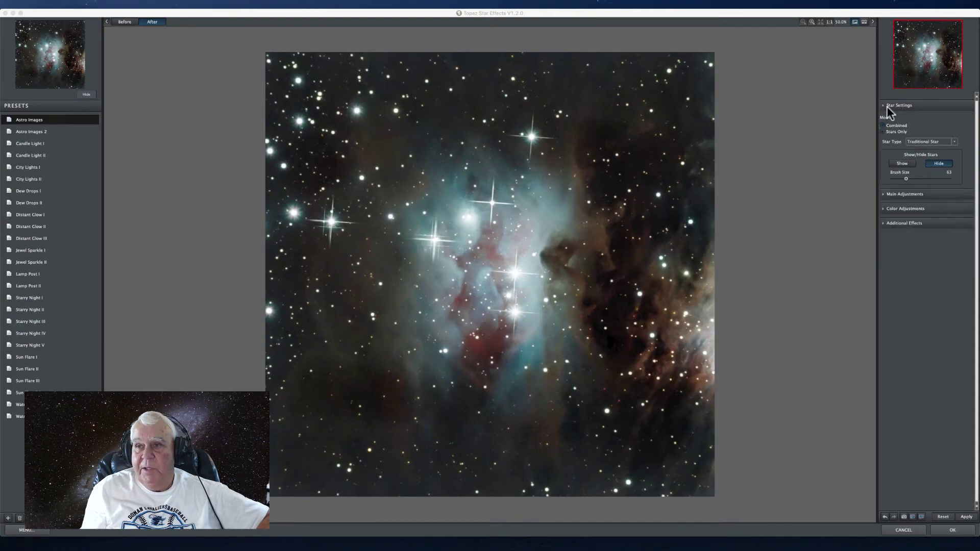
click(956, 145)
click(922, 147)
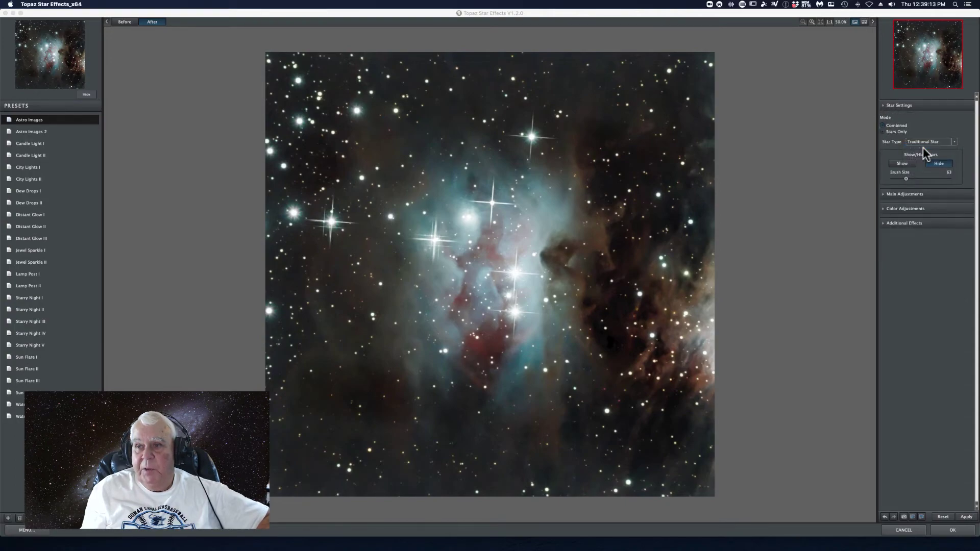
click(957, 146)
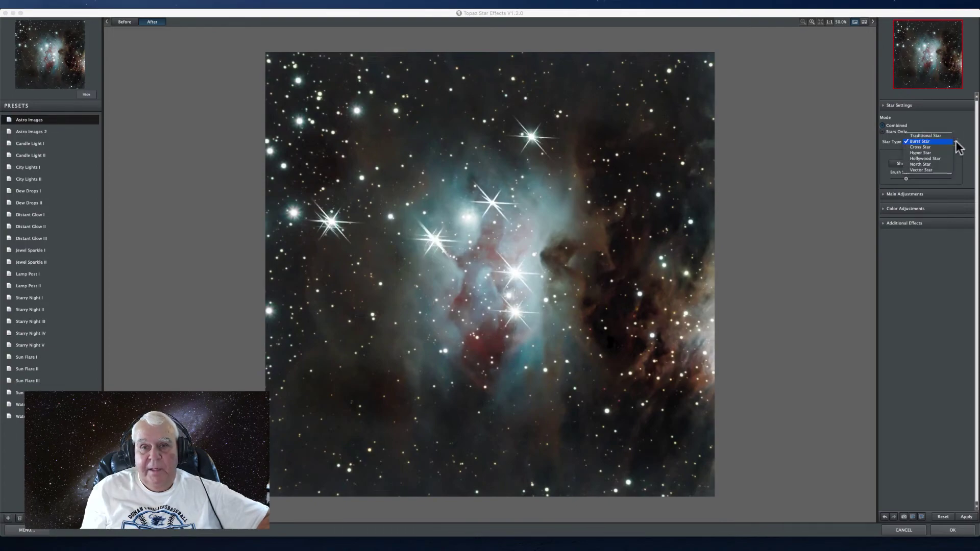
click(924, 146)
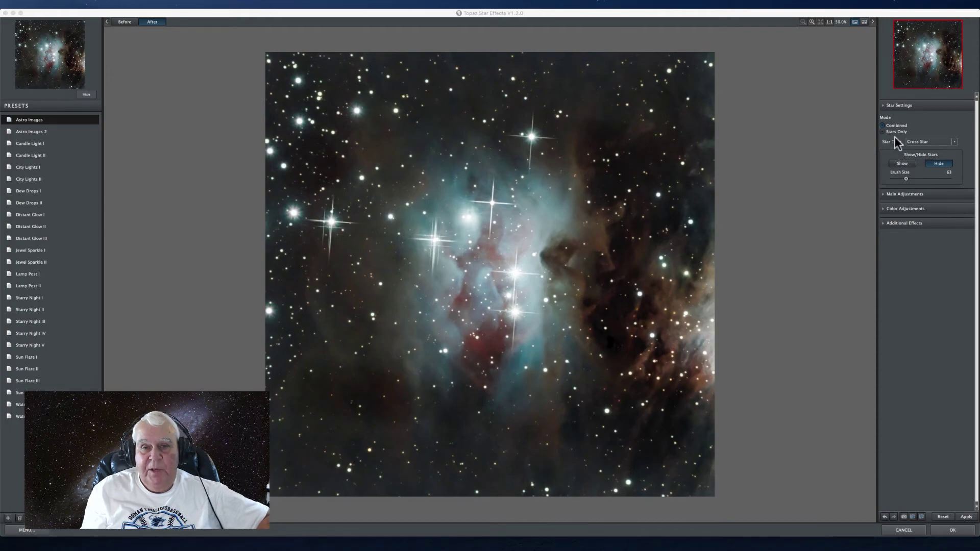
Try the Hyper Star, Hollywood Star, North Star and Vector Star types in turn.
click(954, 142)
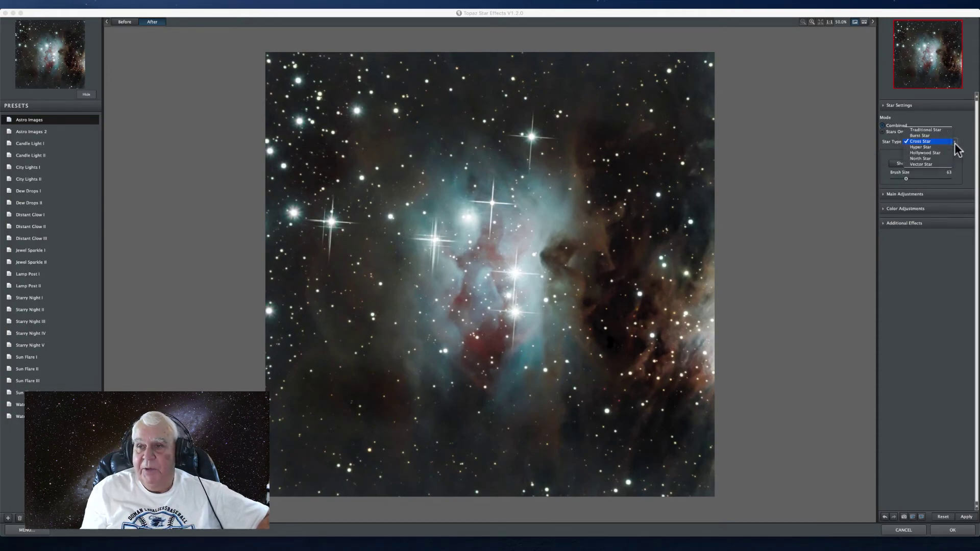
click(928, 149)
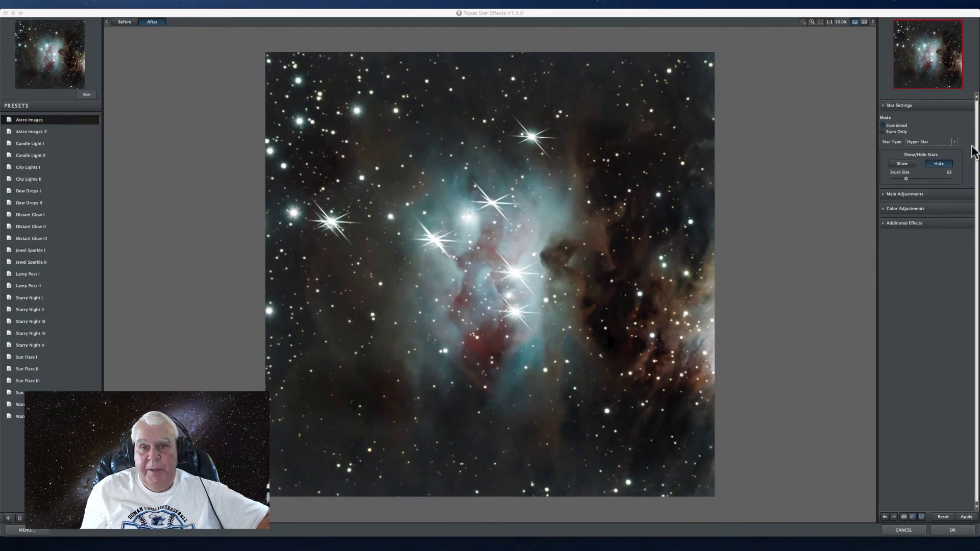
click(954, 142)
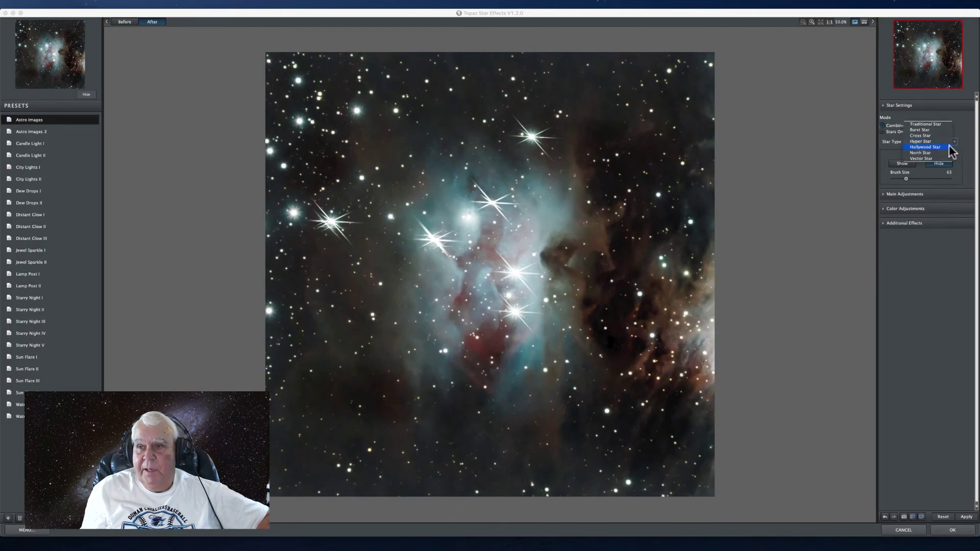
click(923, 148)
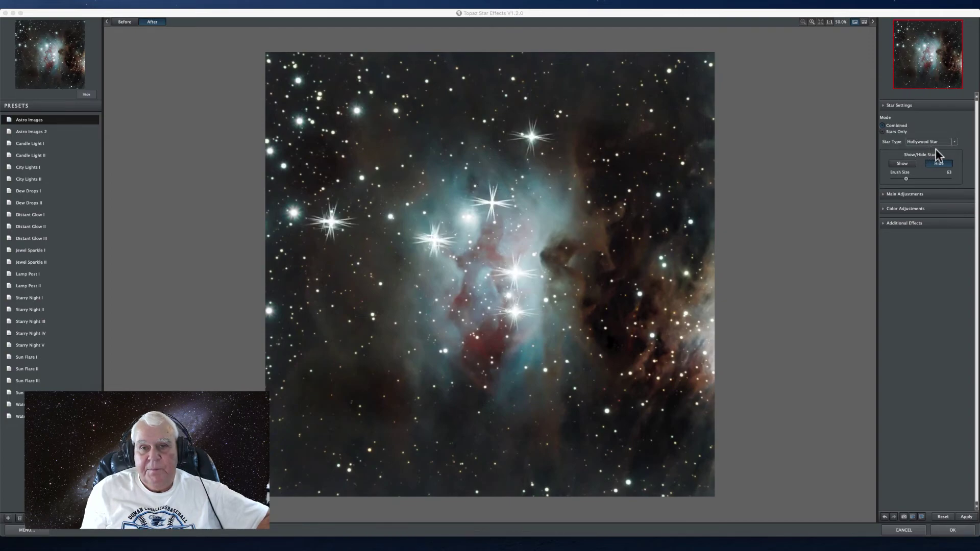
click(952, 142)
click(931, 147)
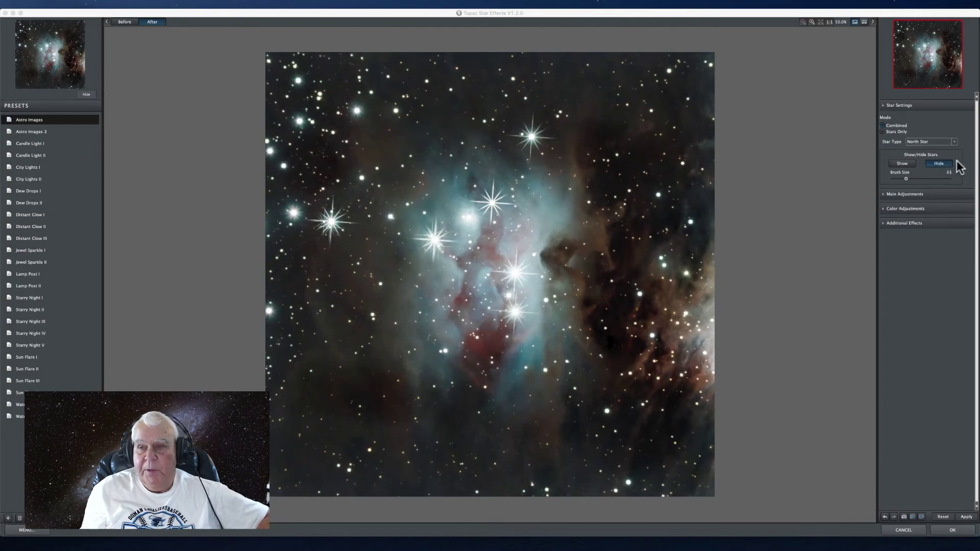
click(953, 142)
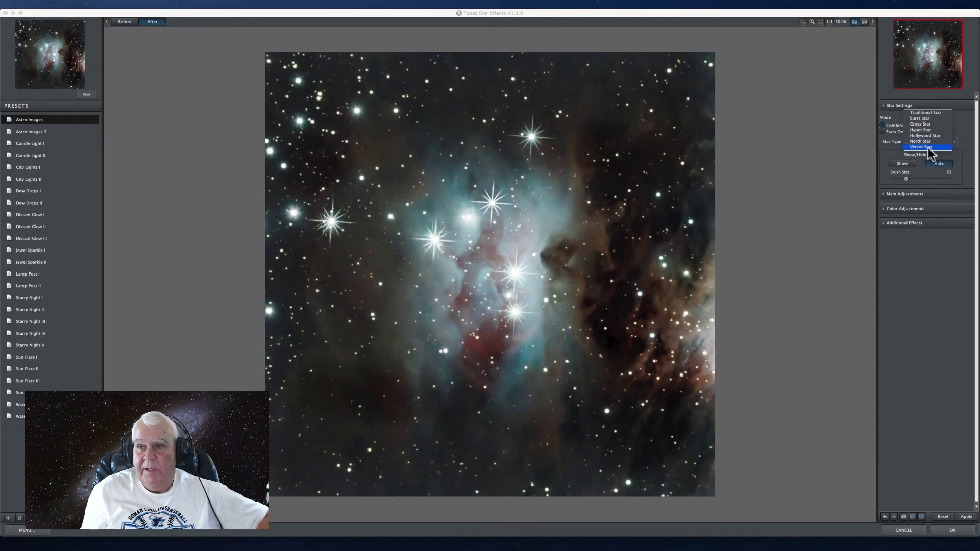
click(929, 148)
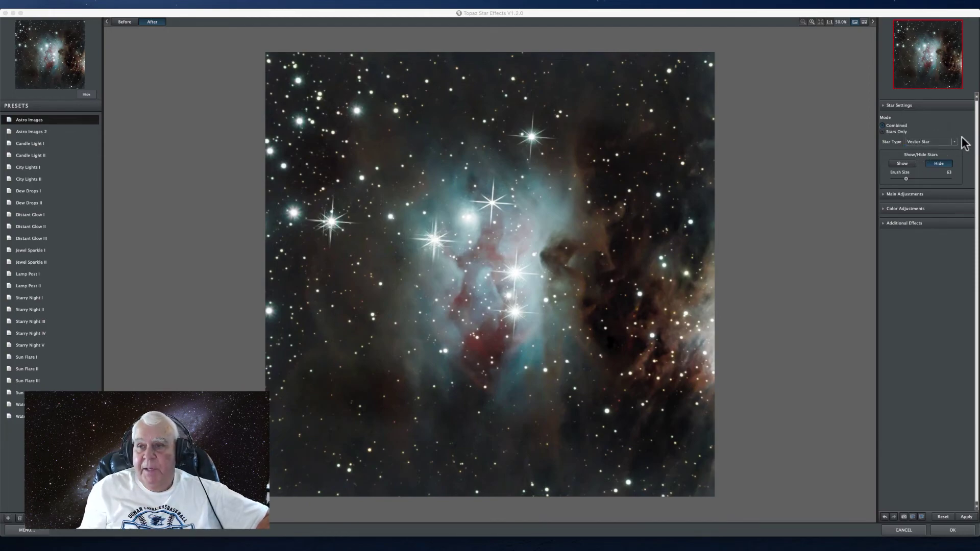
Set the star type back to Traditional Star, and close the star effect without applying it.
click(953, 144)
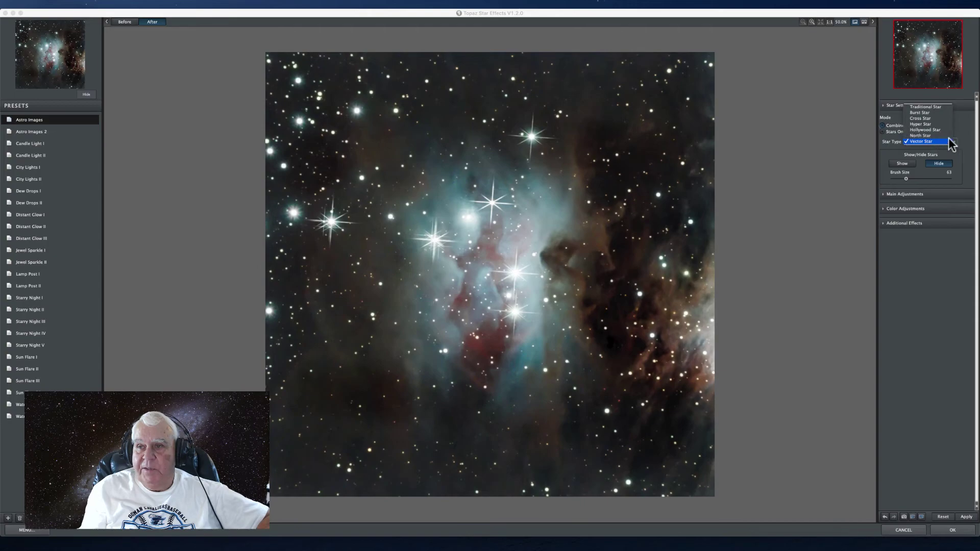
click(932, 106)
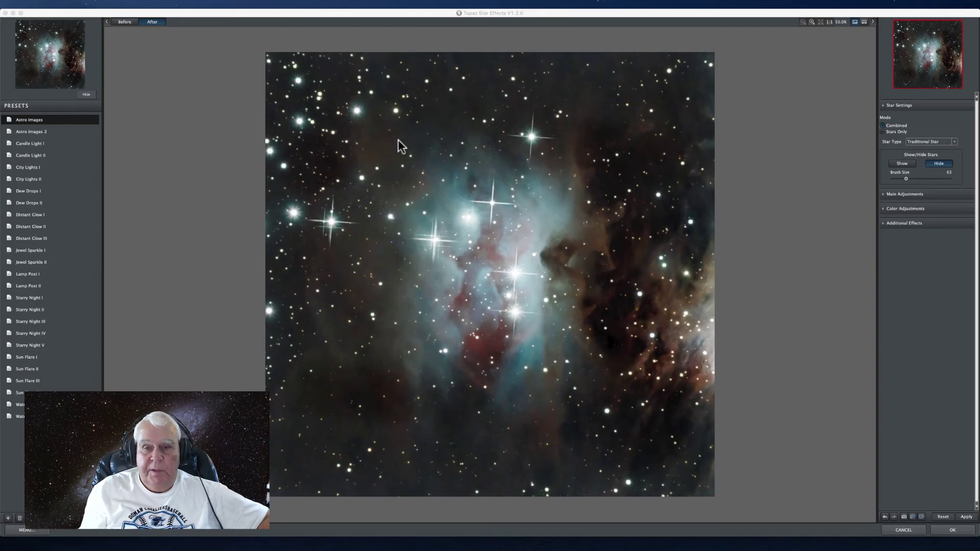
click(900, 530)
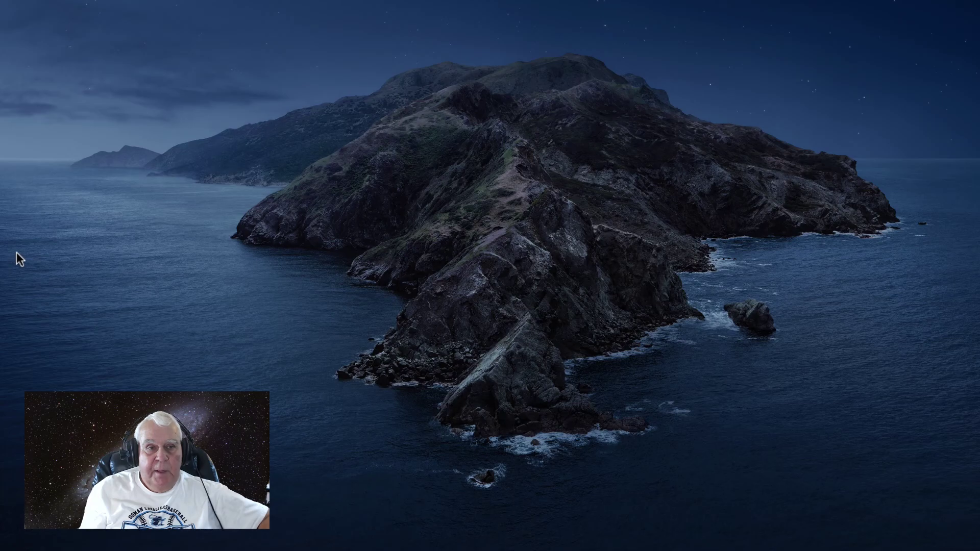